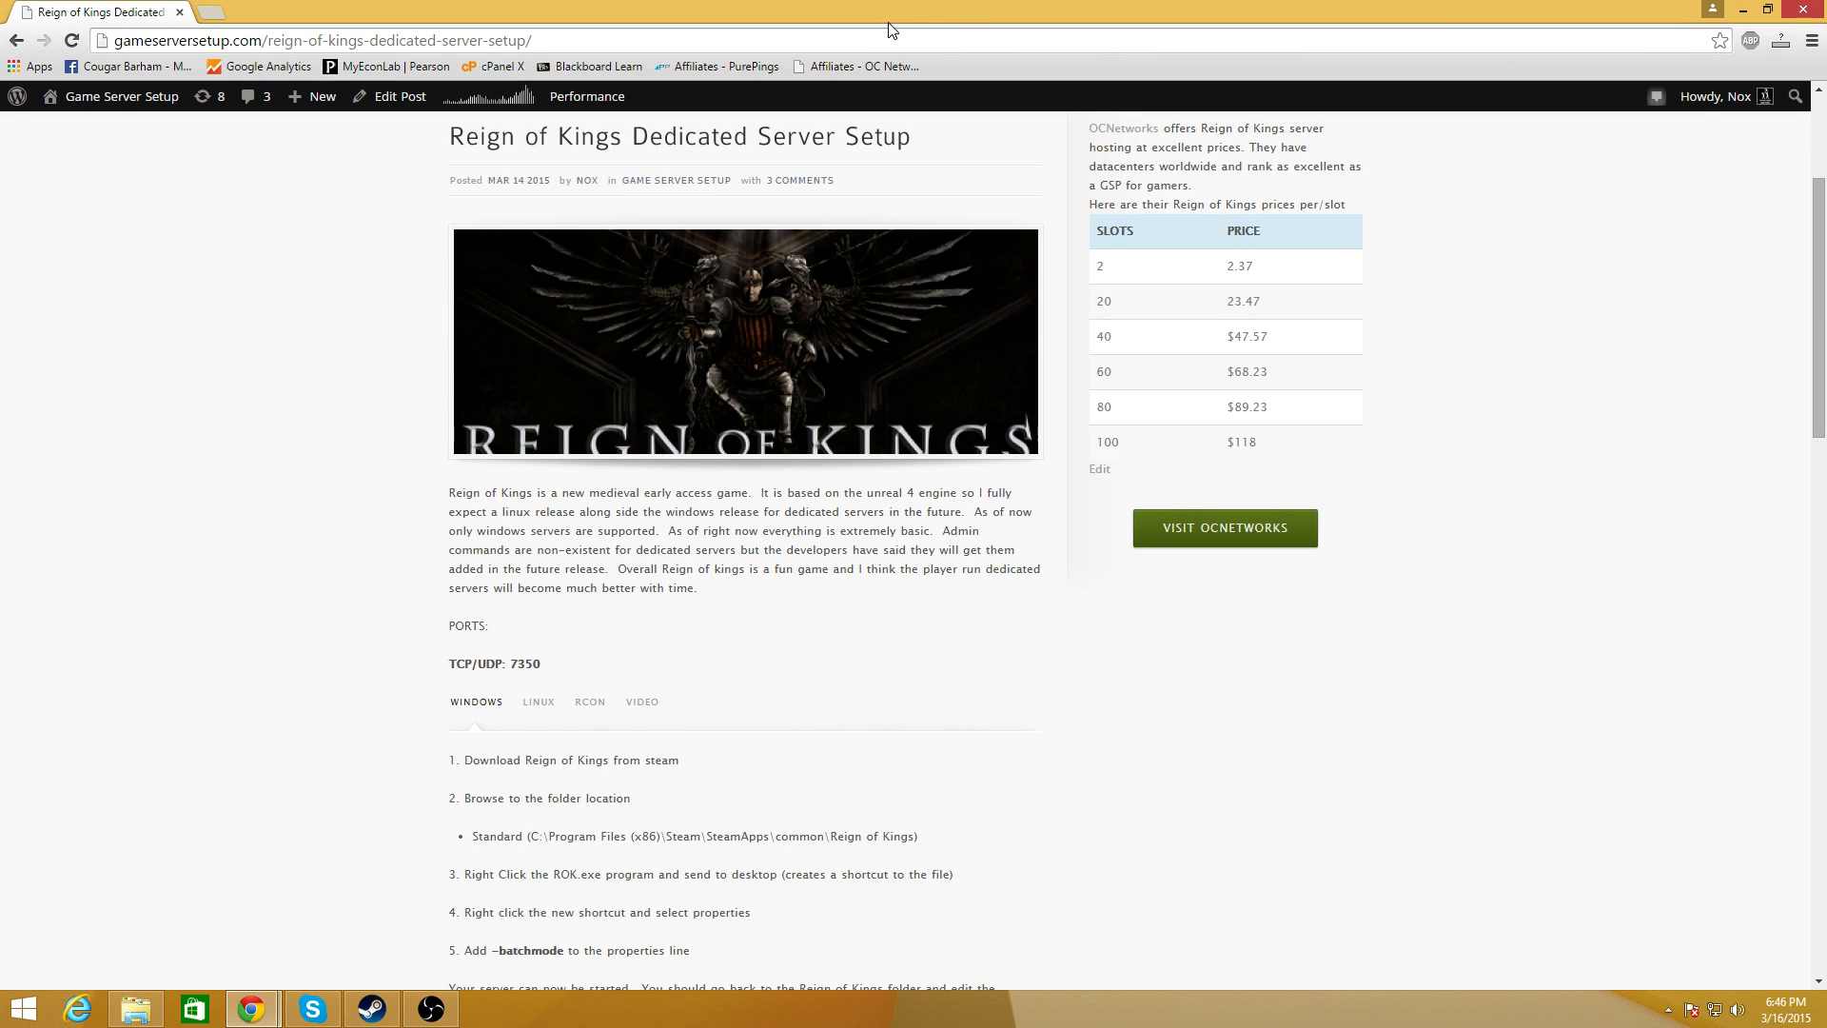
- Review the Windows instructions in the Reign of Kings server guide, including the -batchmode step, and minimize the browser
scroll(562, 859, "down", 2)
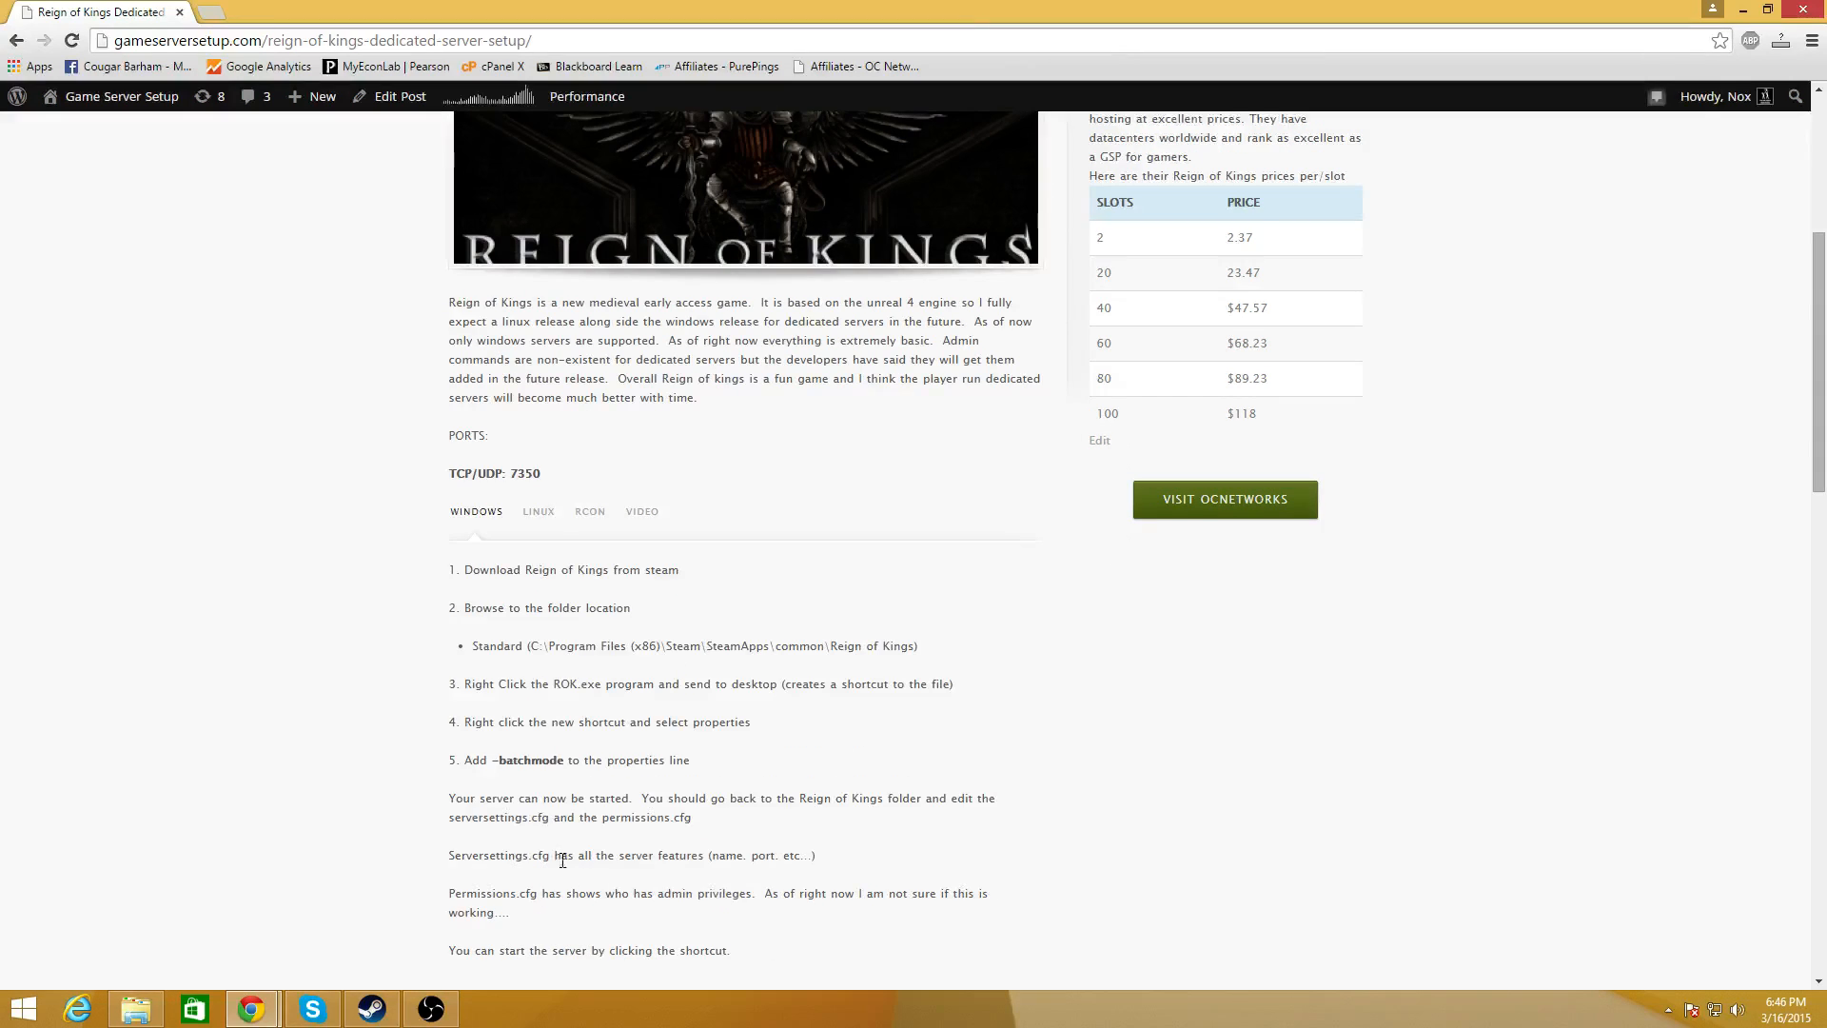
left_click_drag(489, 762, 596, 761)
left_click(669, 792)
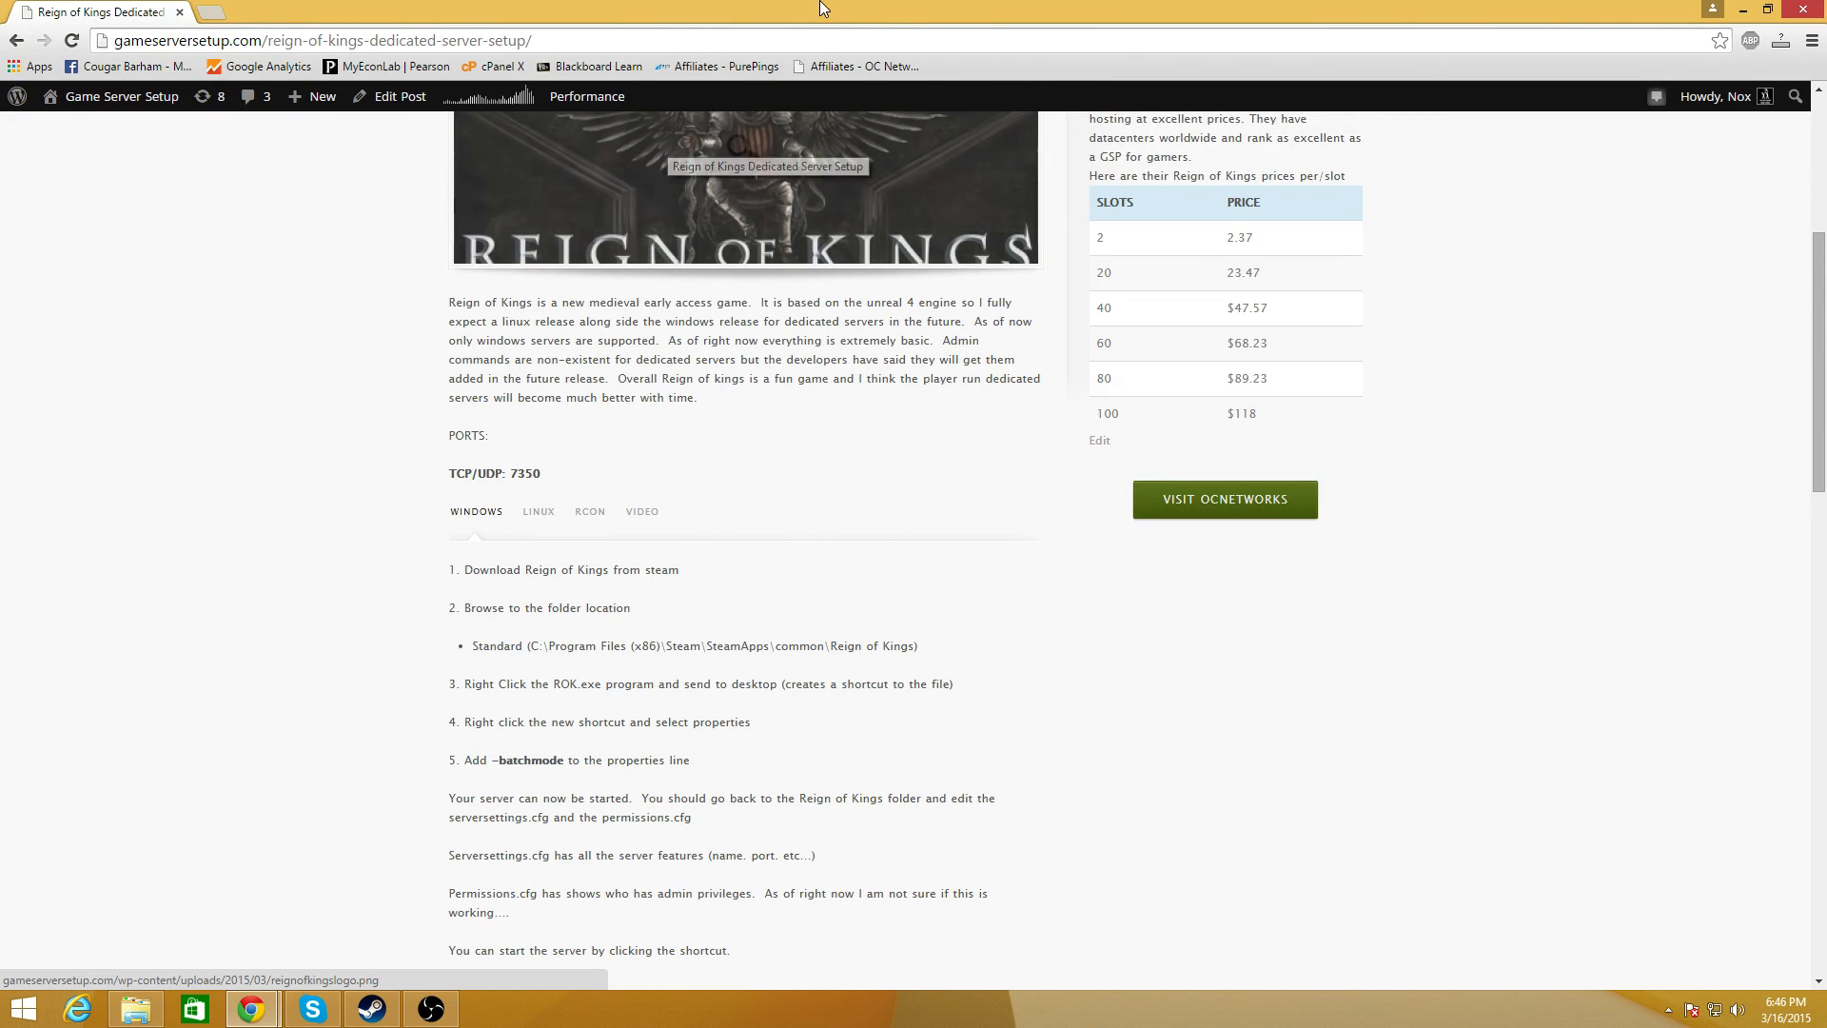
left_click_drag(824, 9, 1826, 66)
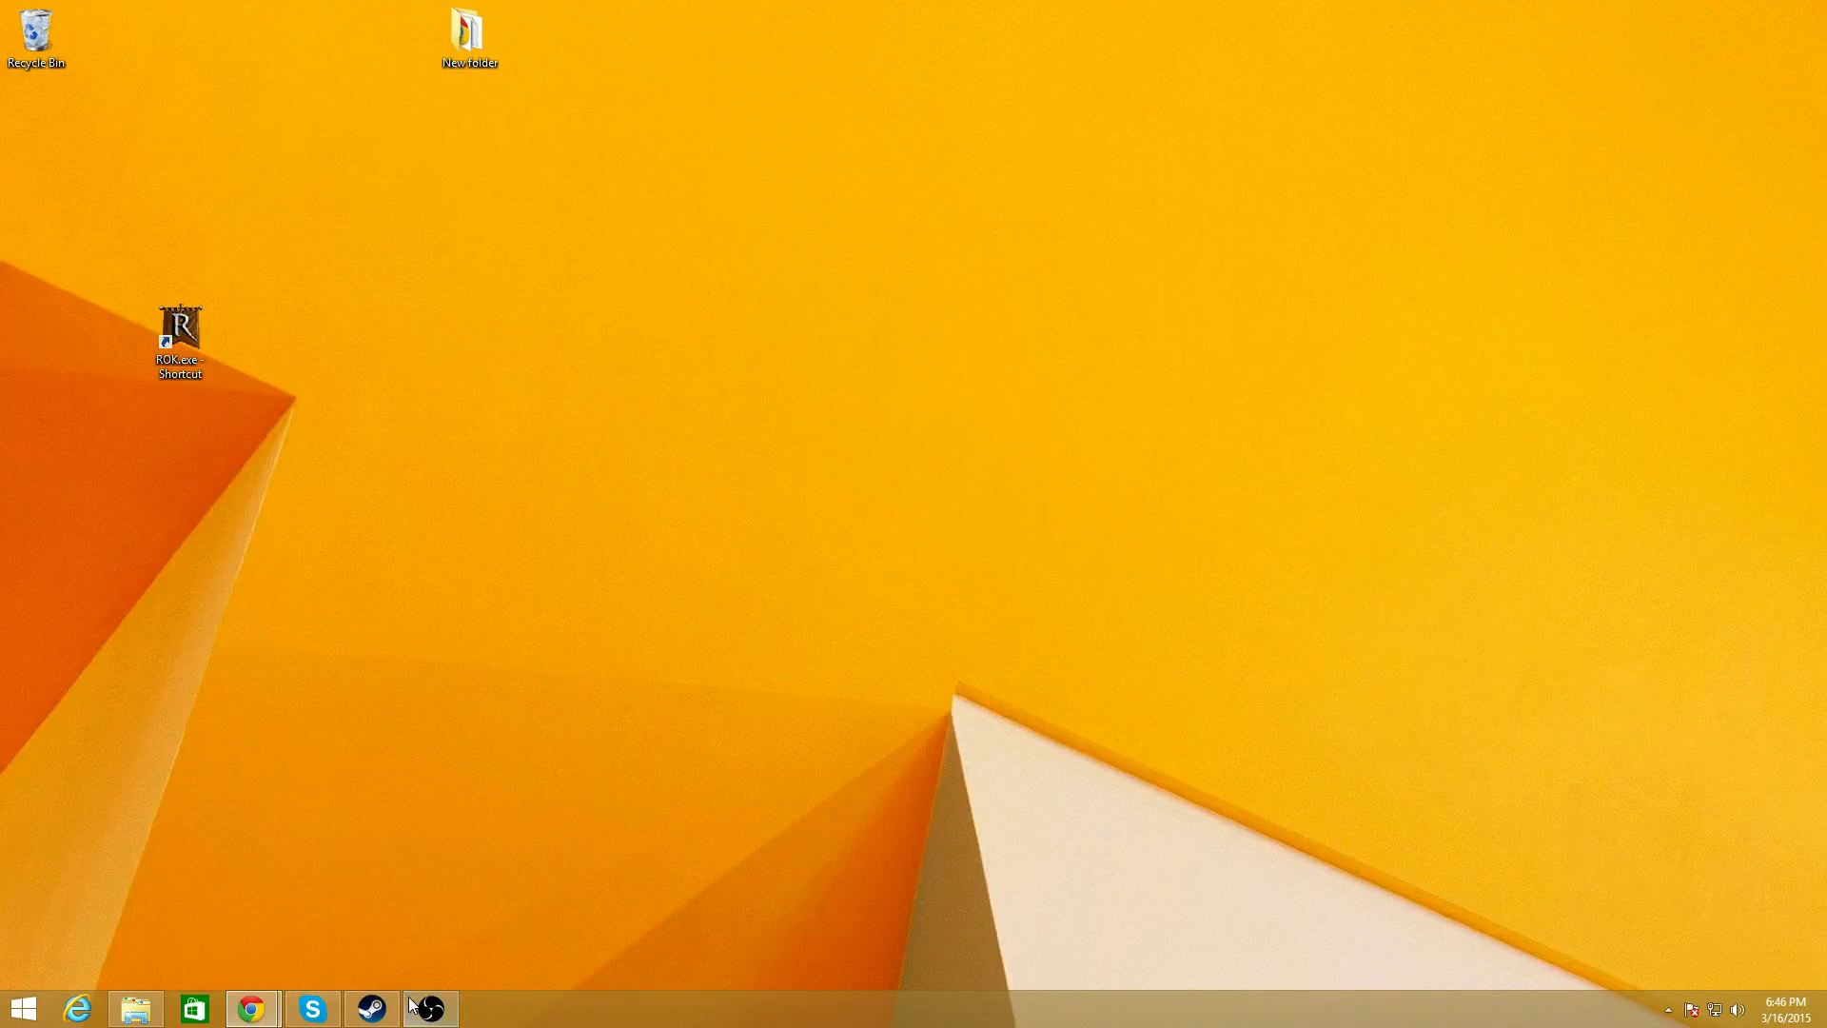
- Switch to Steam and browse the local files of Reign Of Kings from the game's properties
left_click(380, 1010)
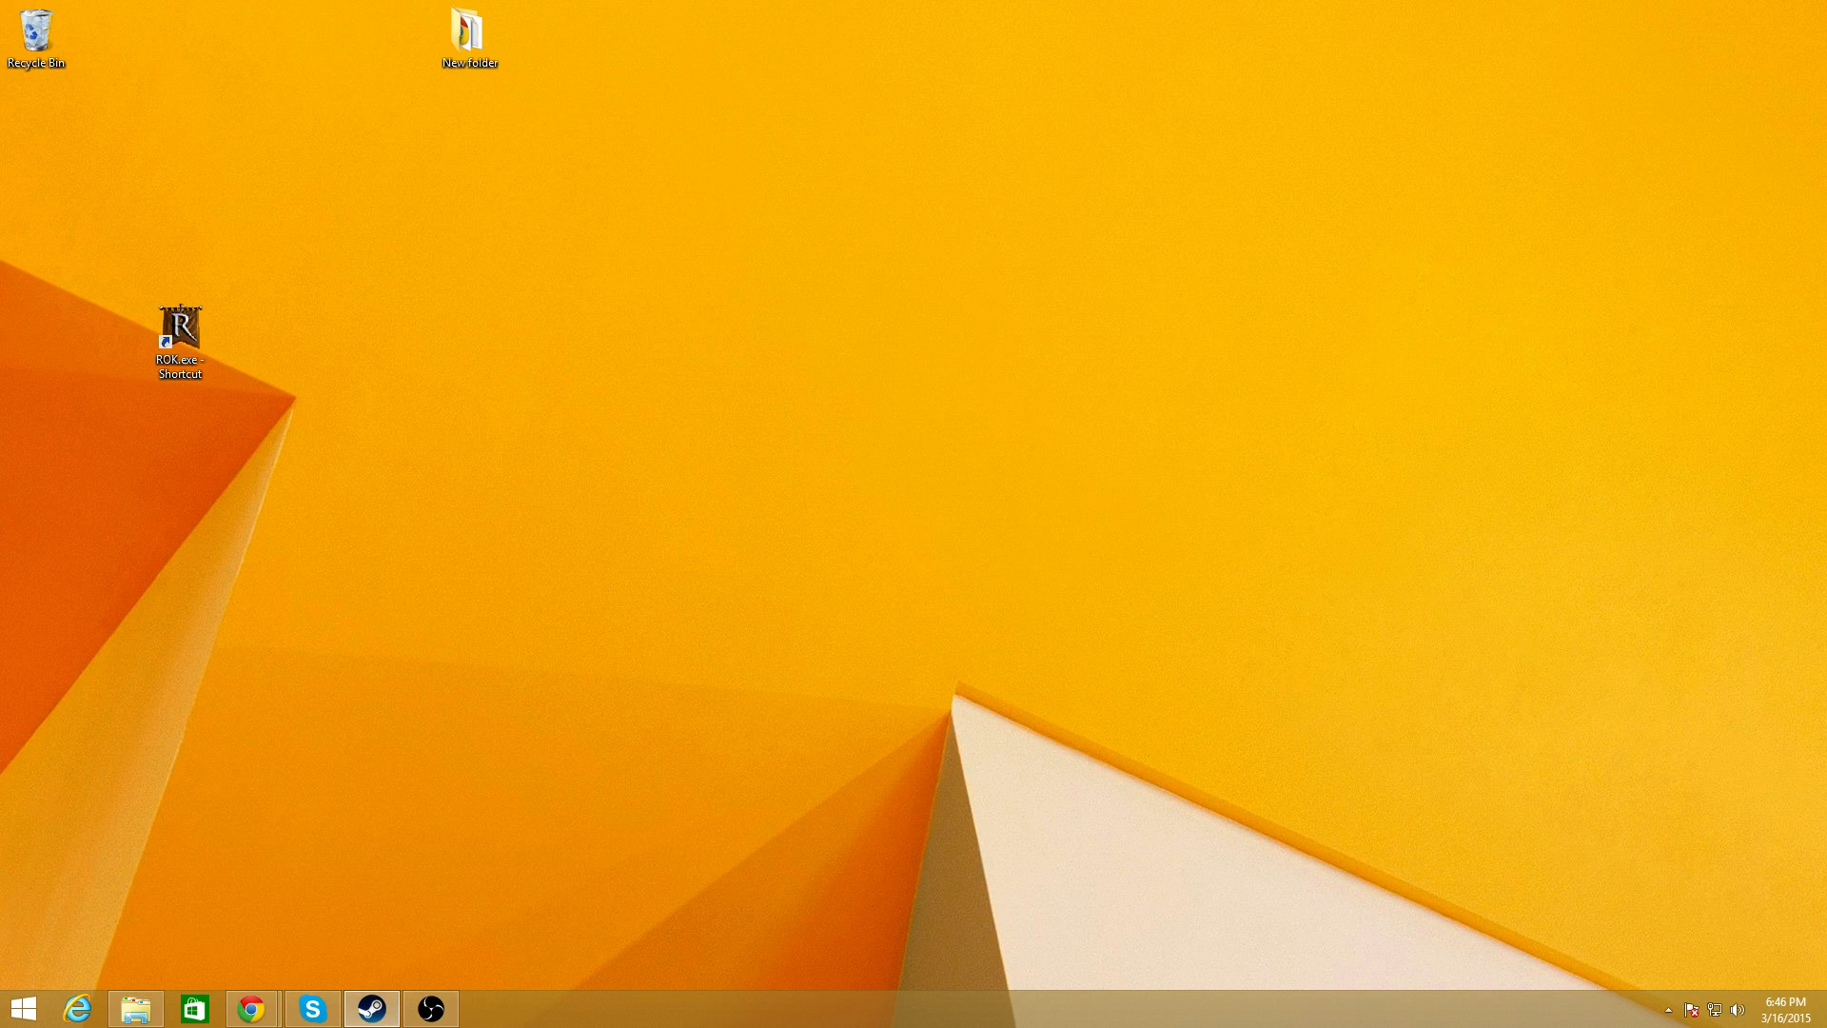
left_click_drag(1826, 228, 1075, 202)
double_click(1076, 202)
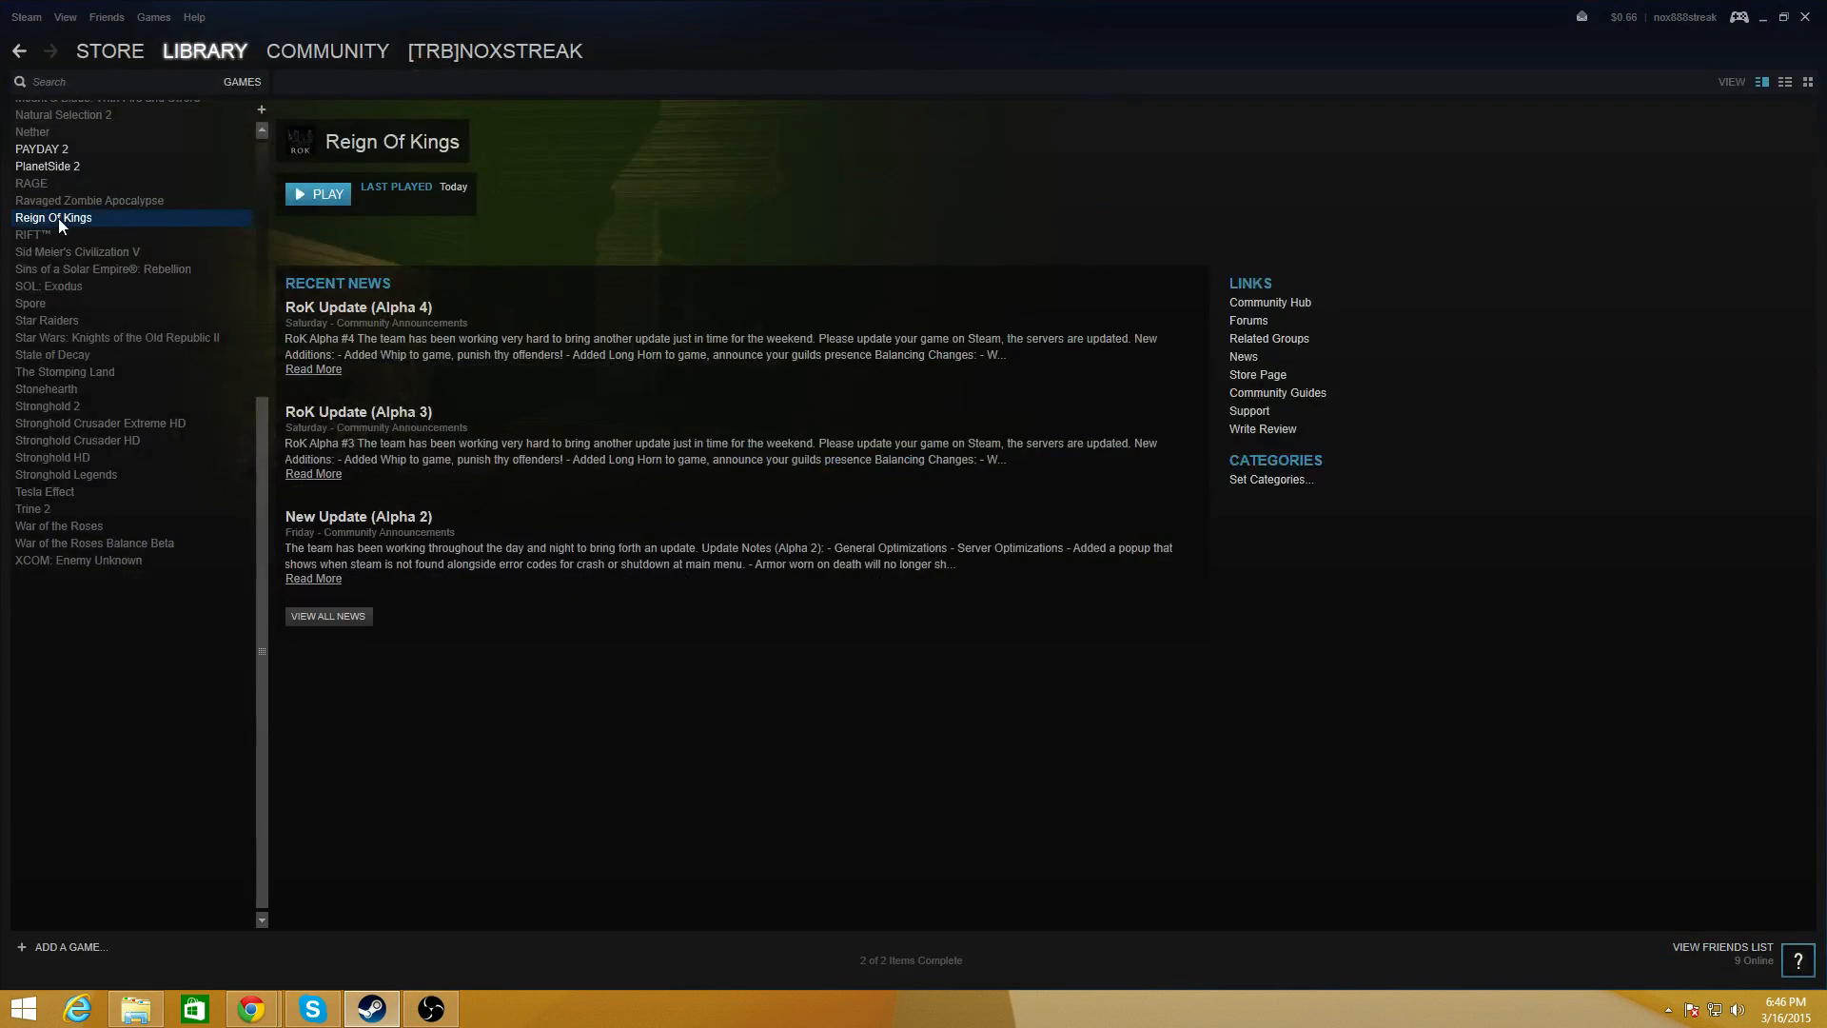
right_click(45, 222)
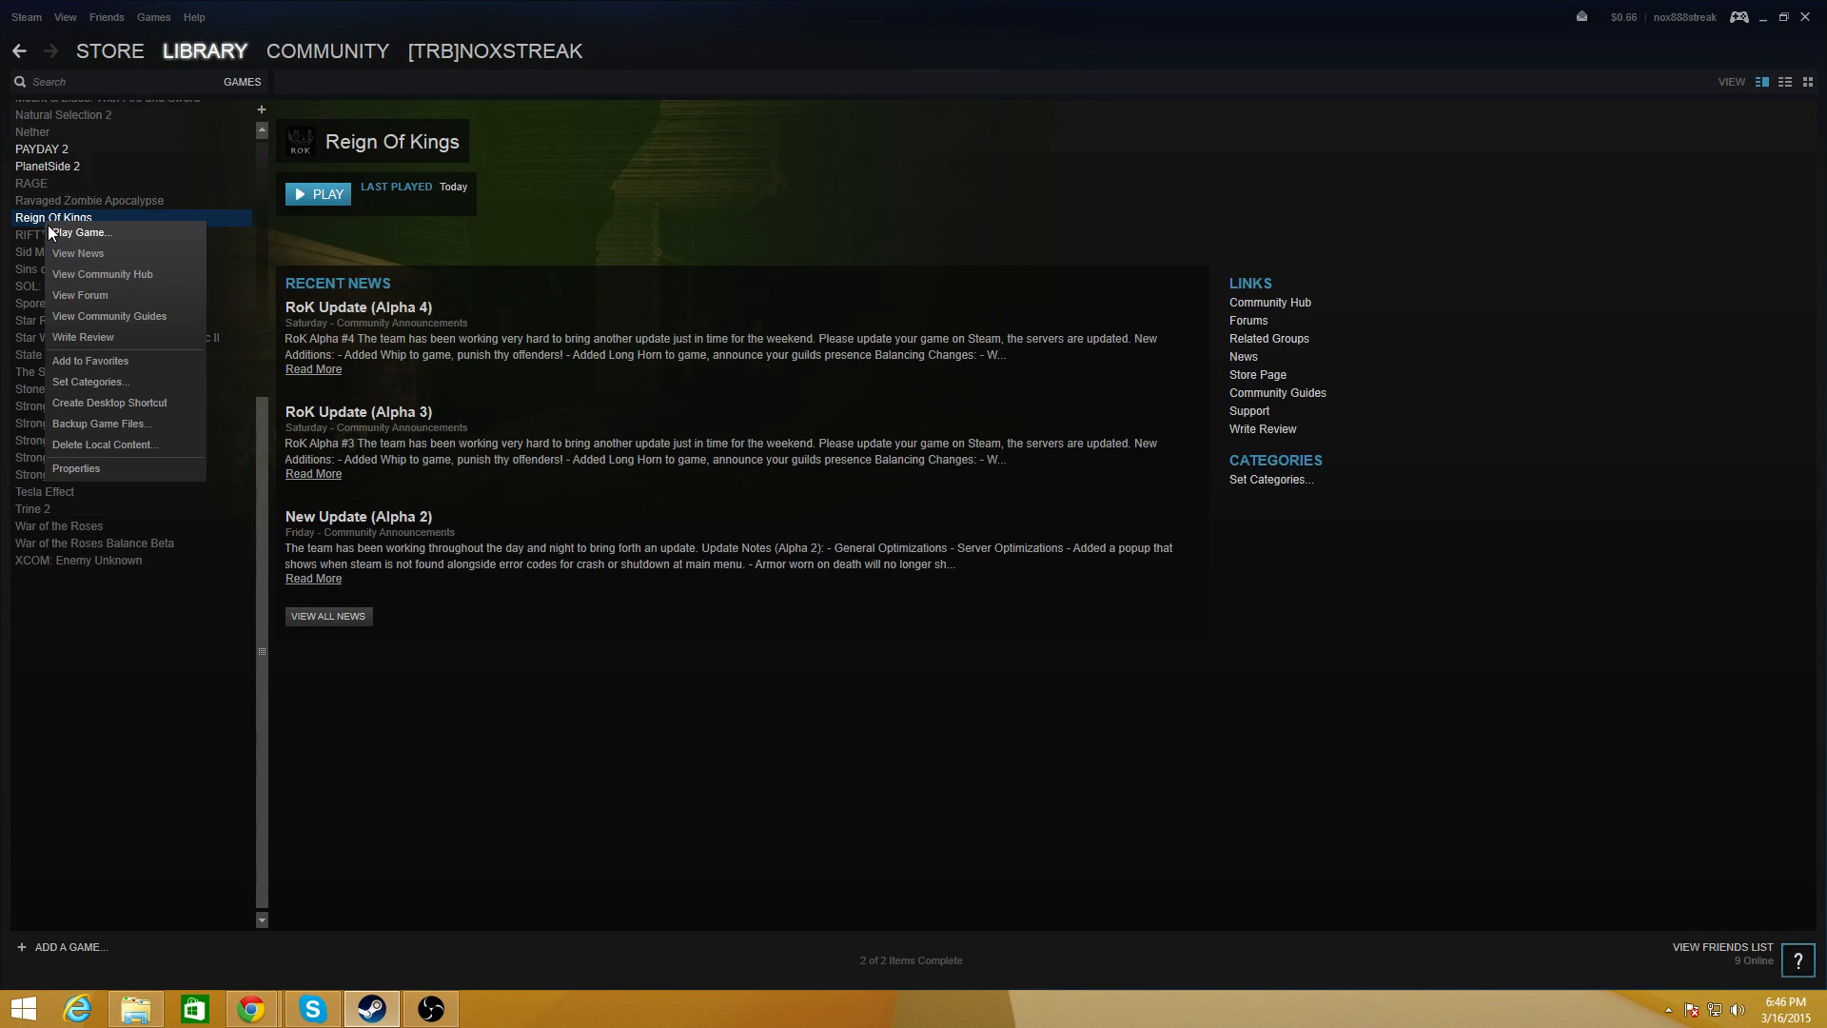
left_click(158, 476)
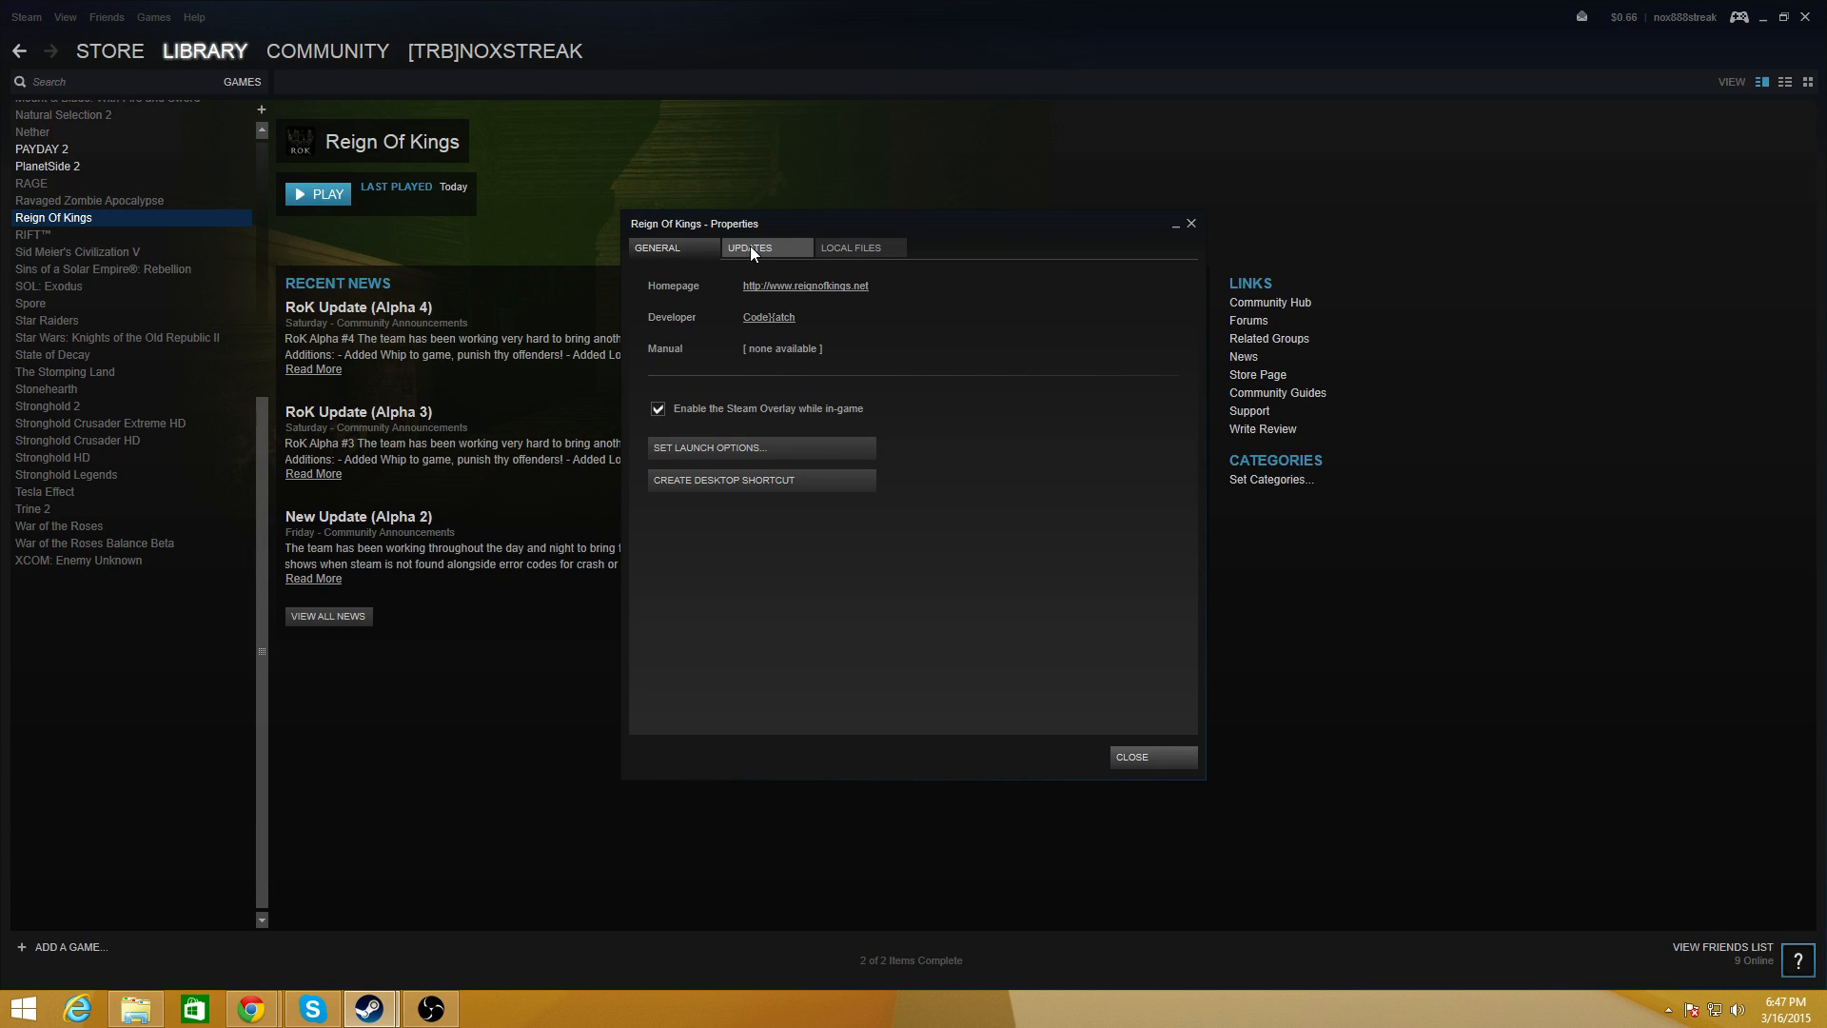
left_click(844, 249)
left_click(712, 322)
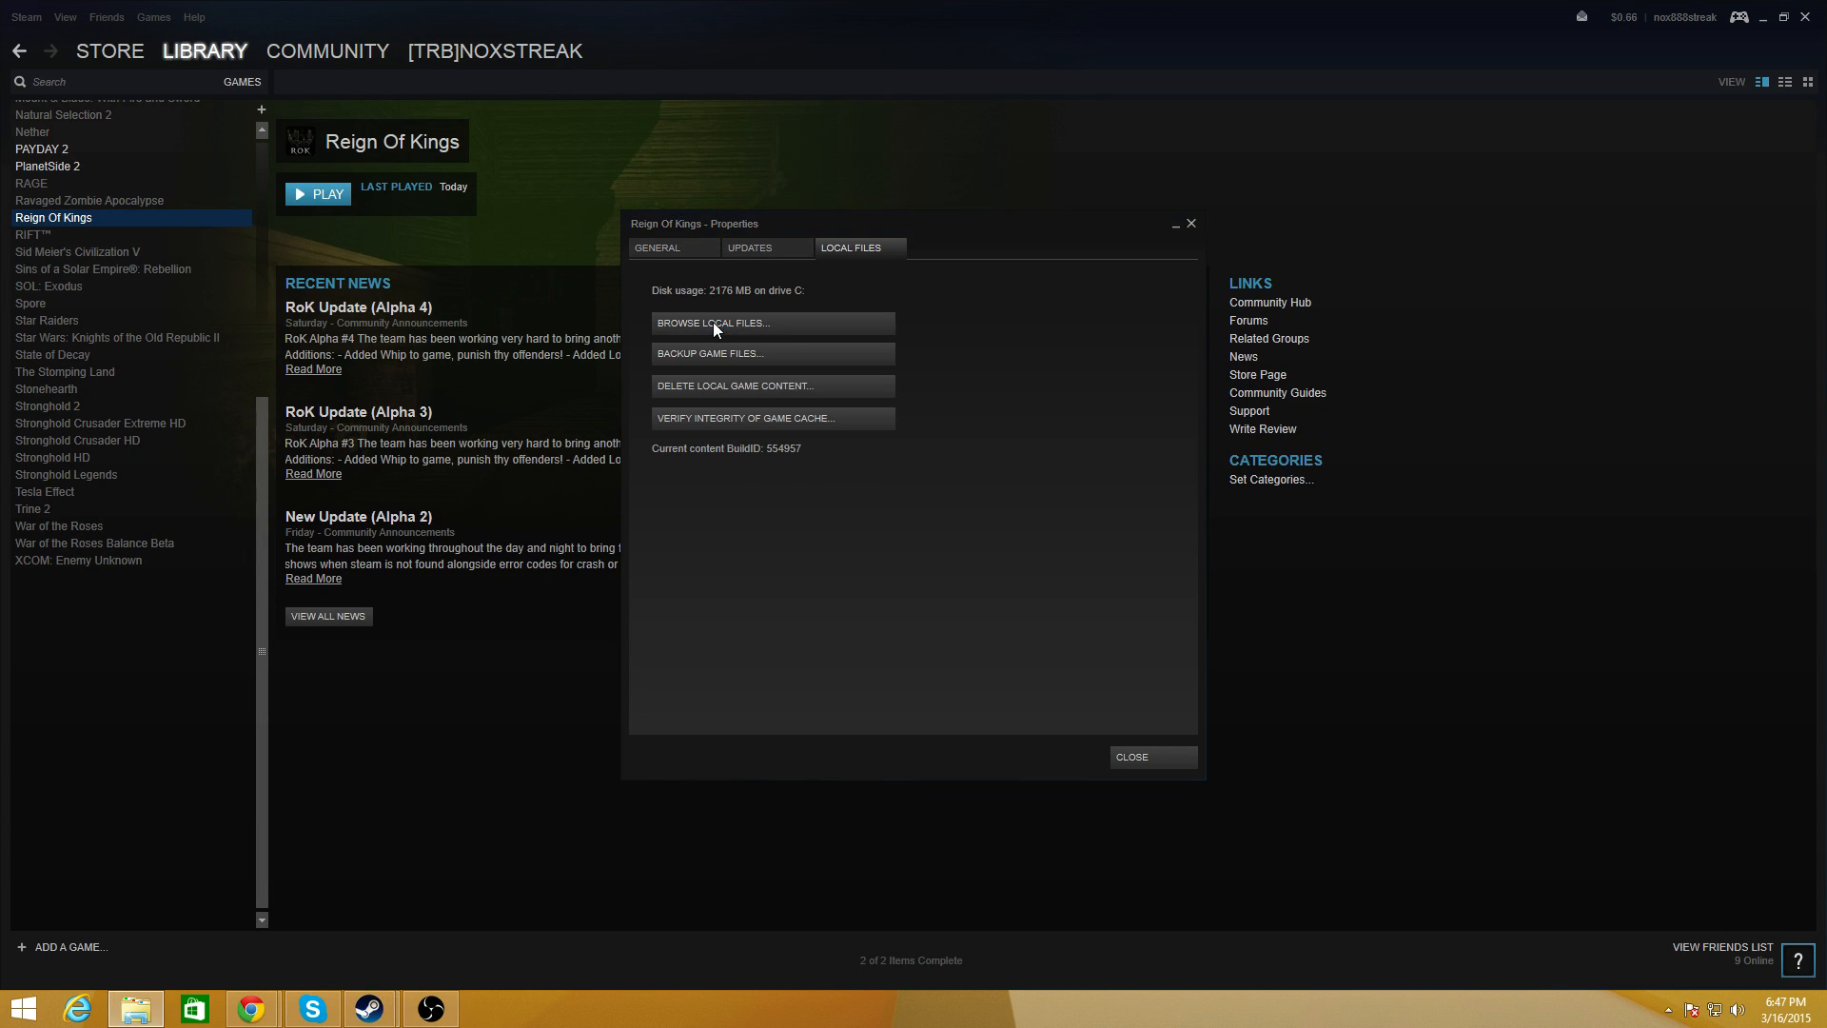
- Reveal the full path of the Reign Of Kings installation folder and highlight its Configuration folder
left_click(980, 487)
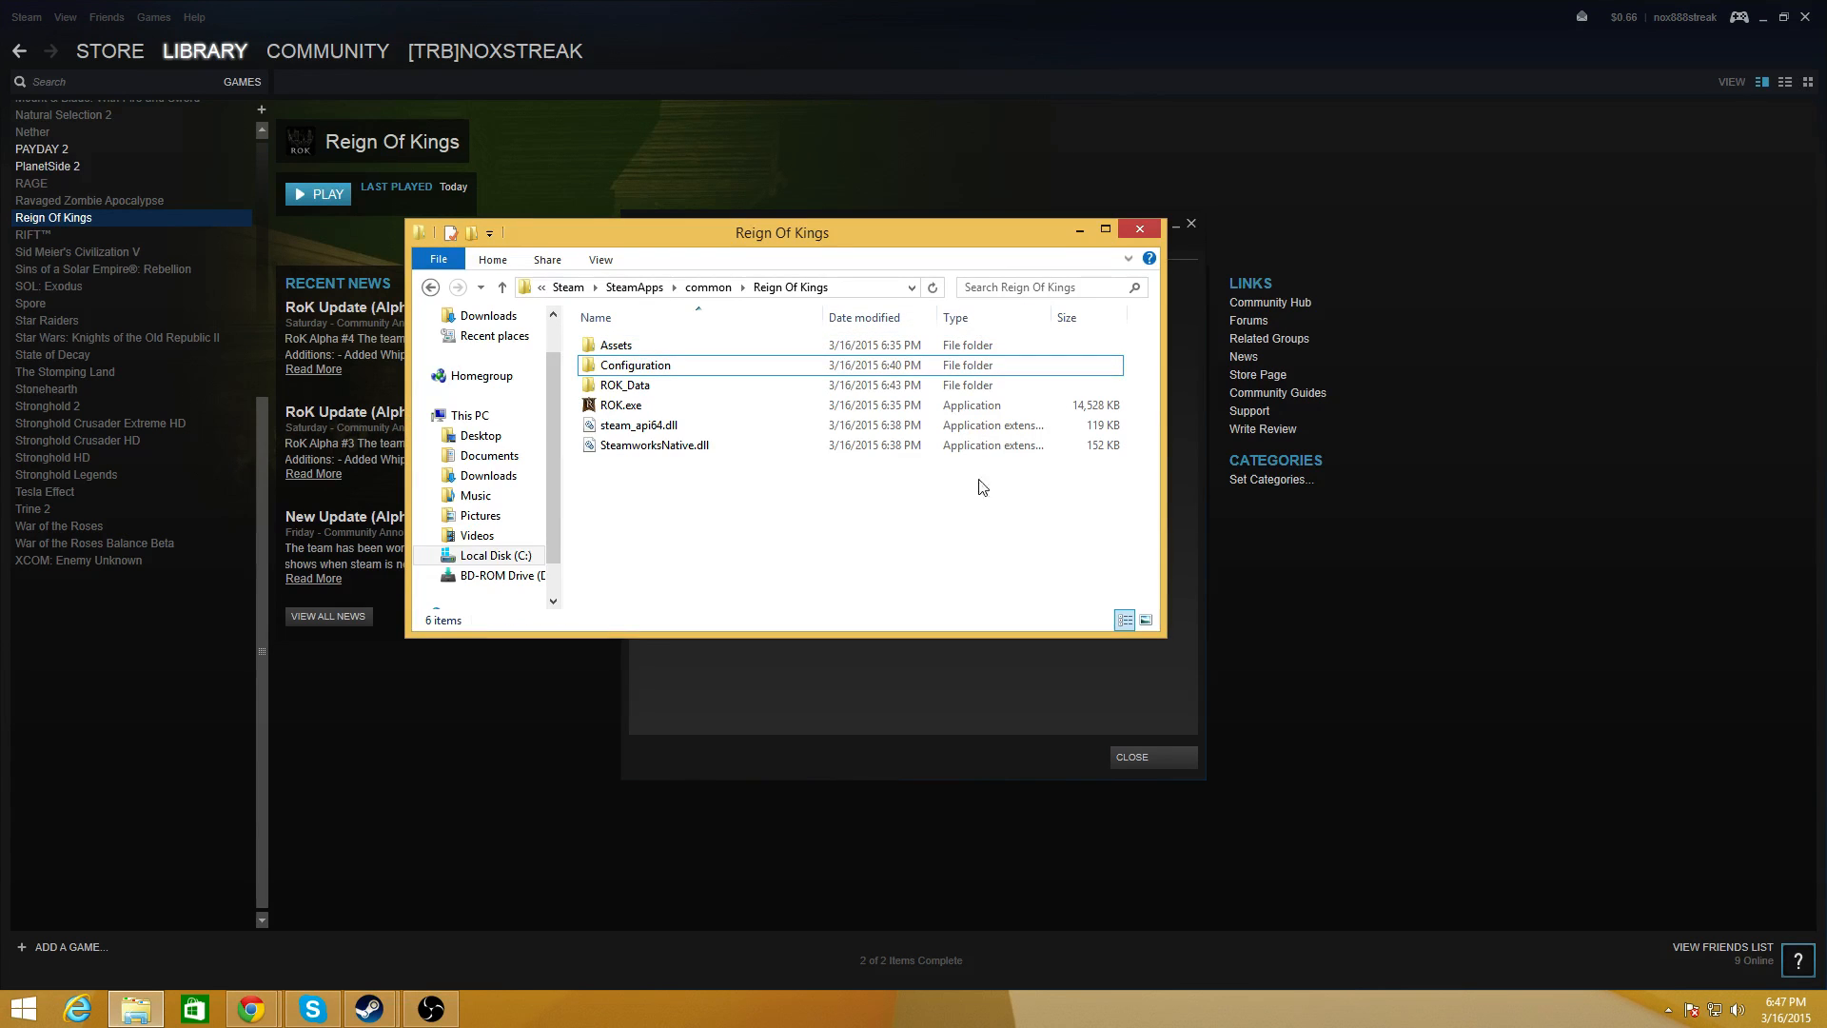
left_click(894, 287)
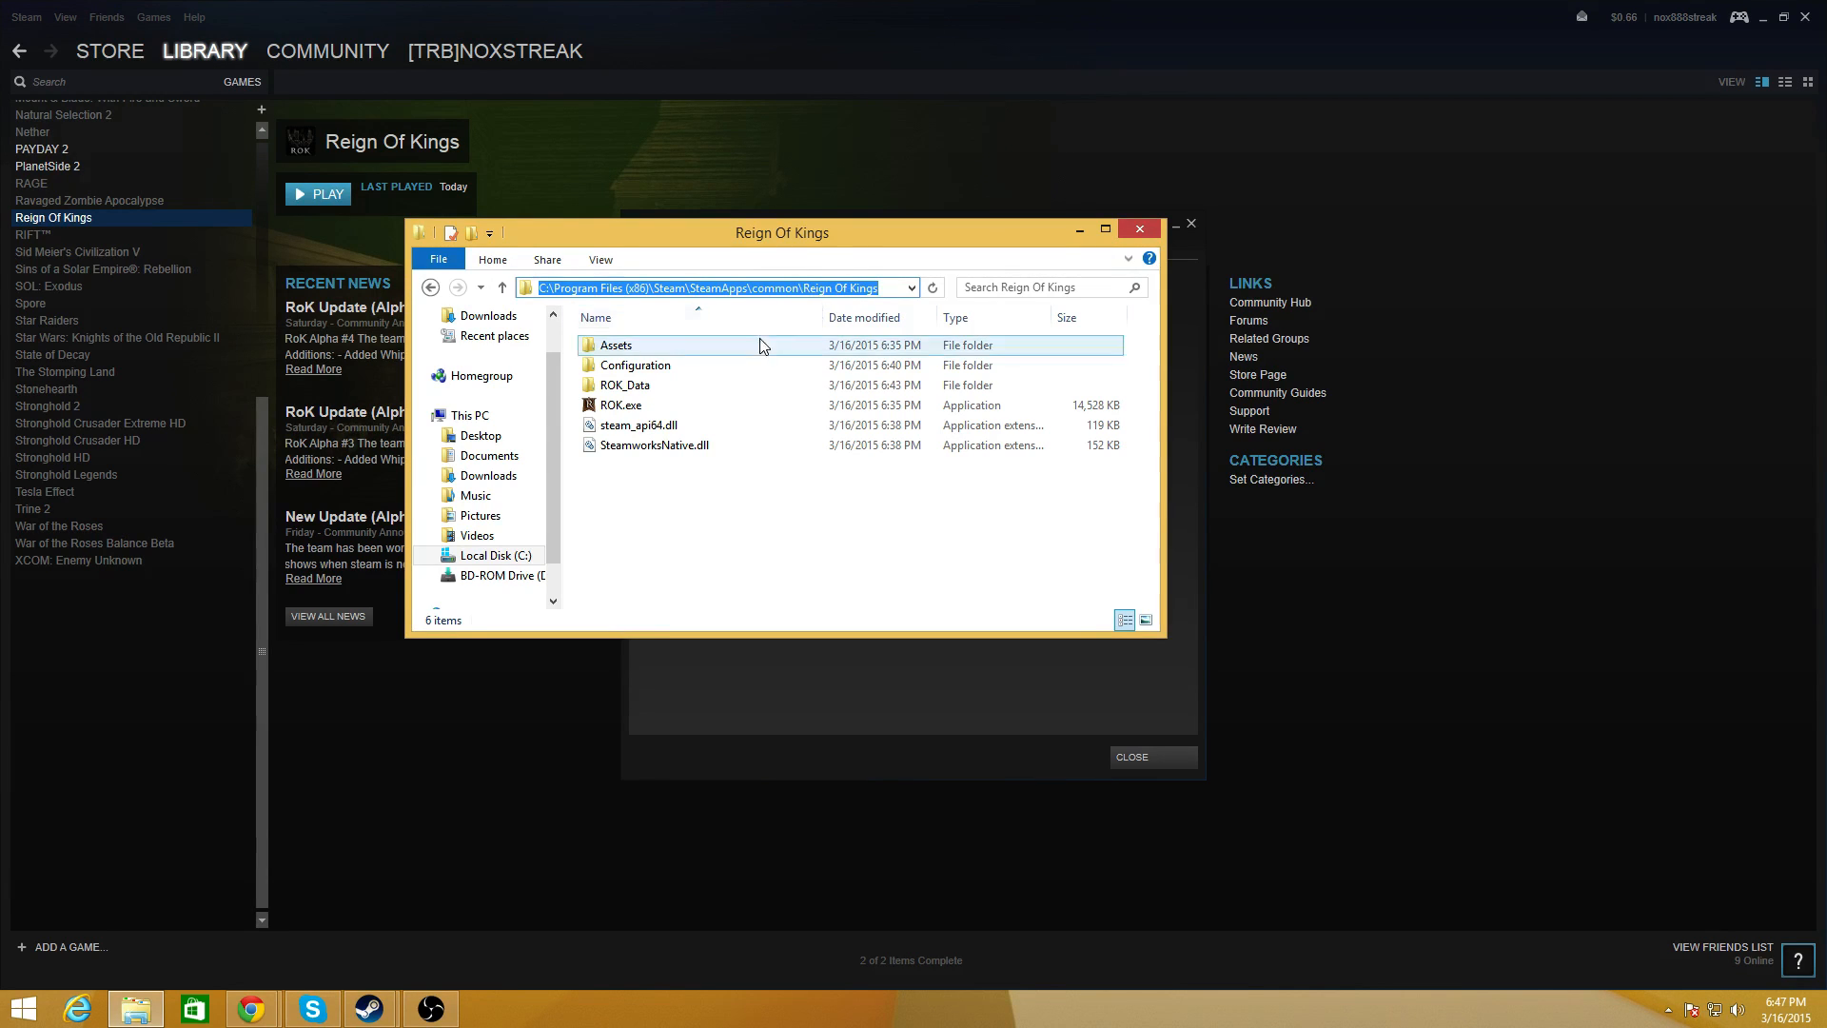
left_click(776, 510)
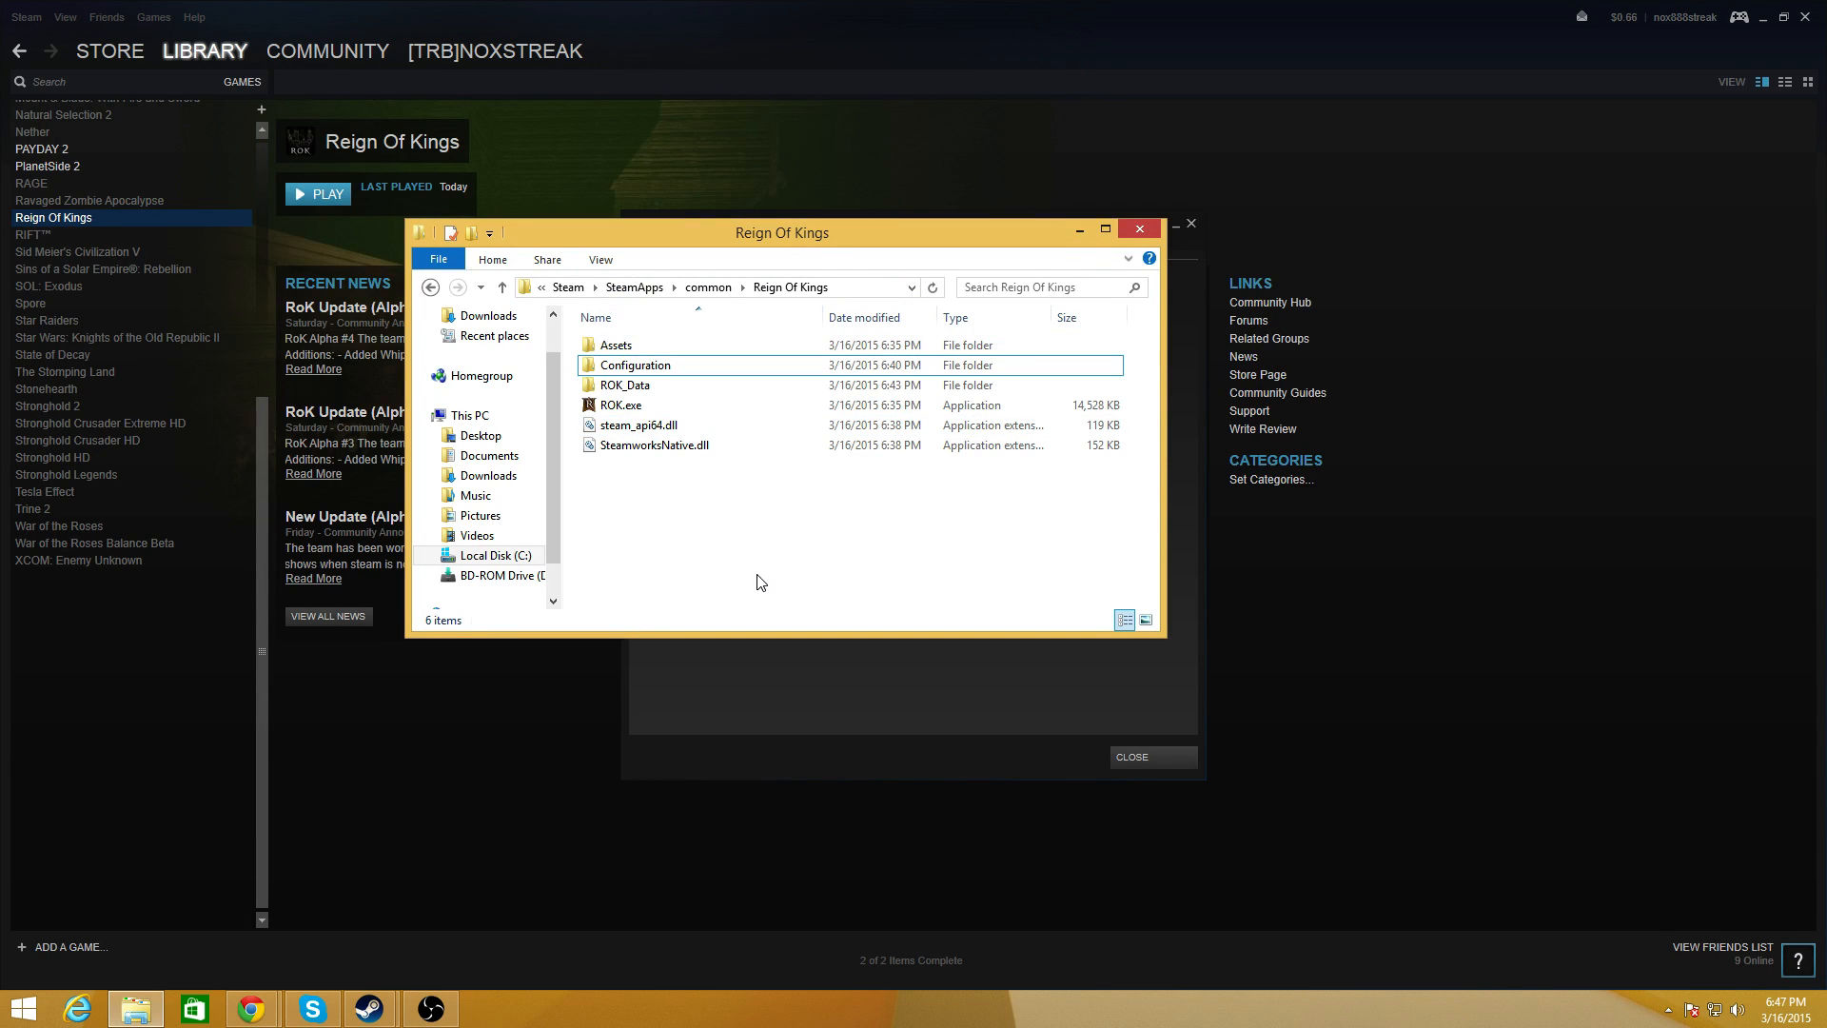
left_click(650, 370)
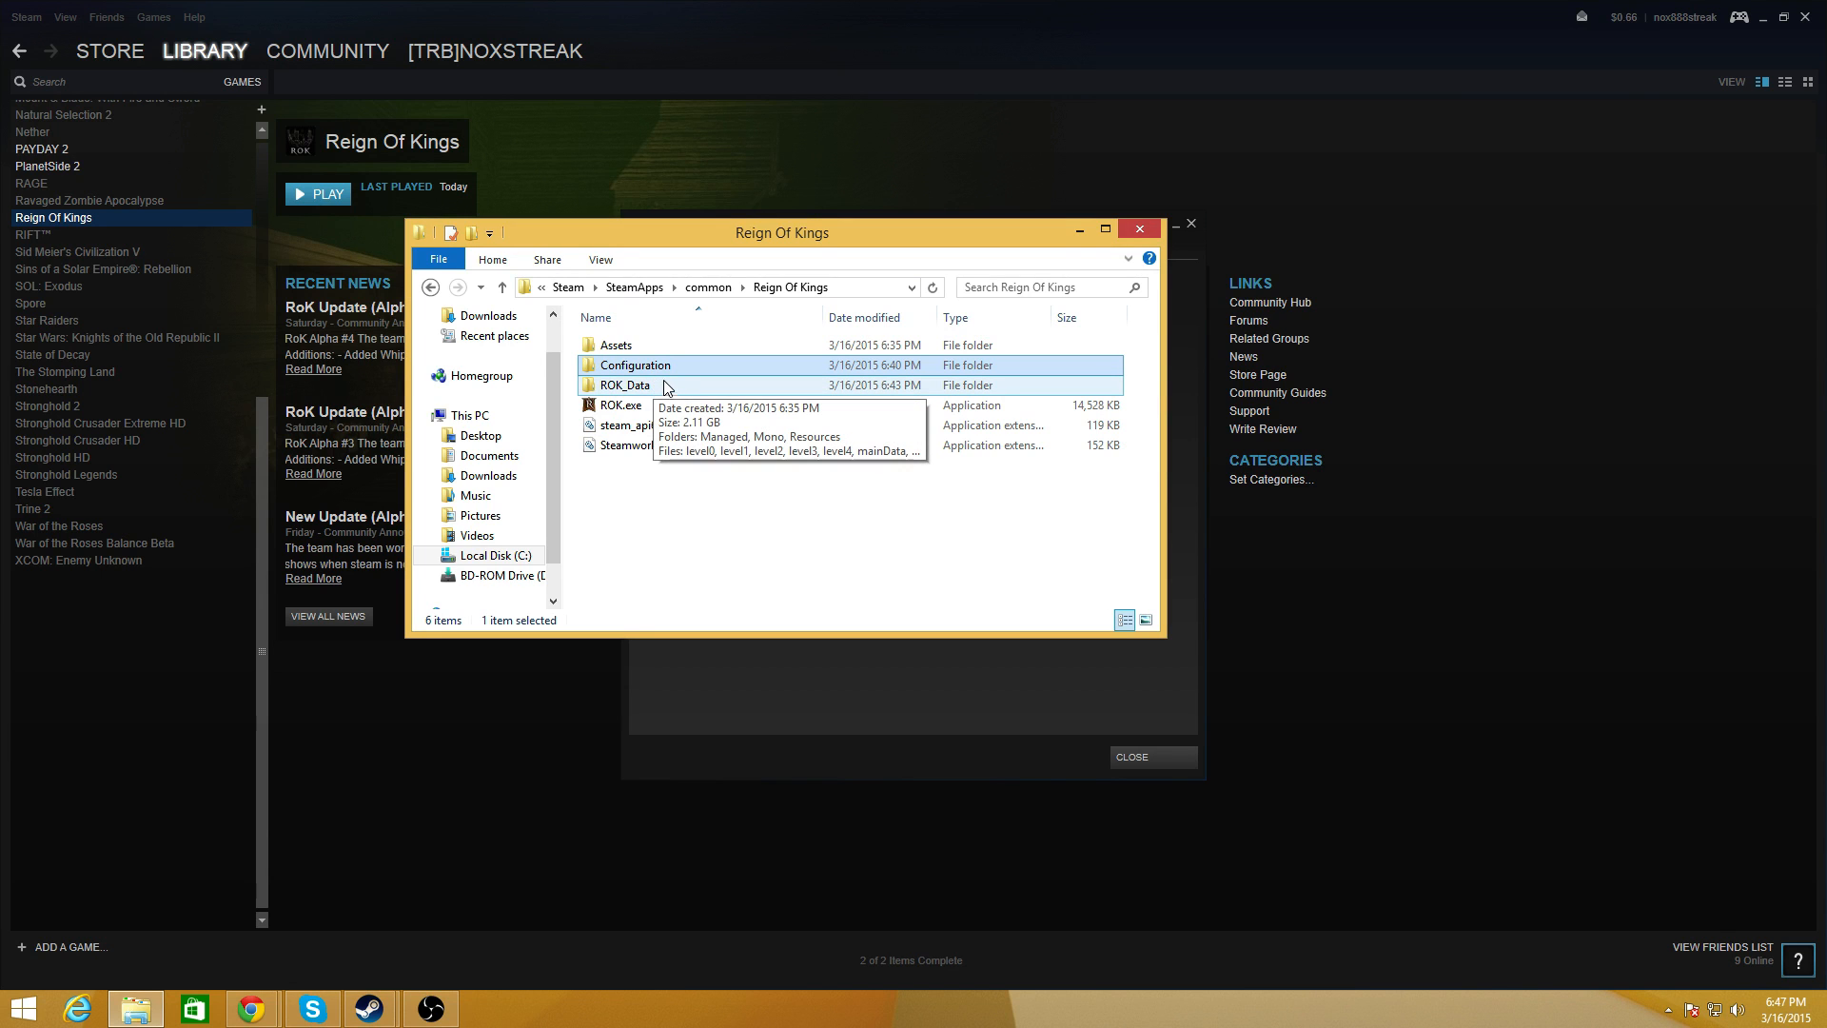
- Close the Reign Of Kings properties in Steam and return to the installation folder
left_click(918, 665)
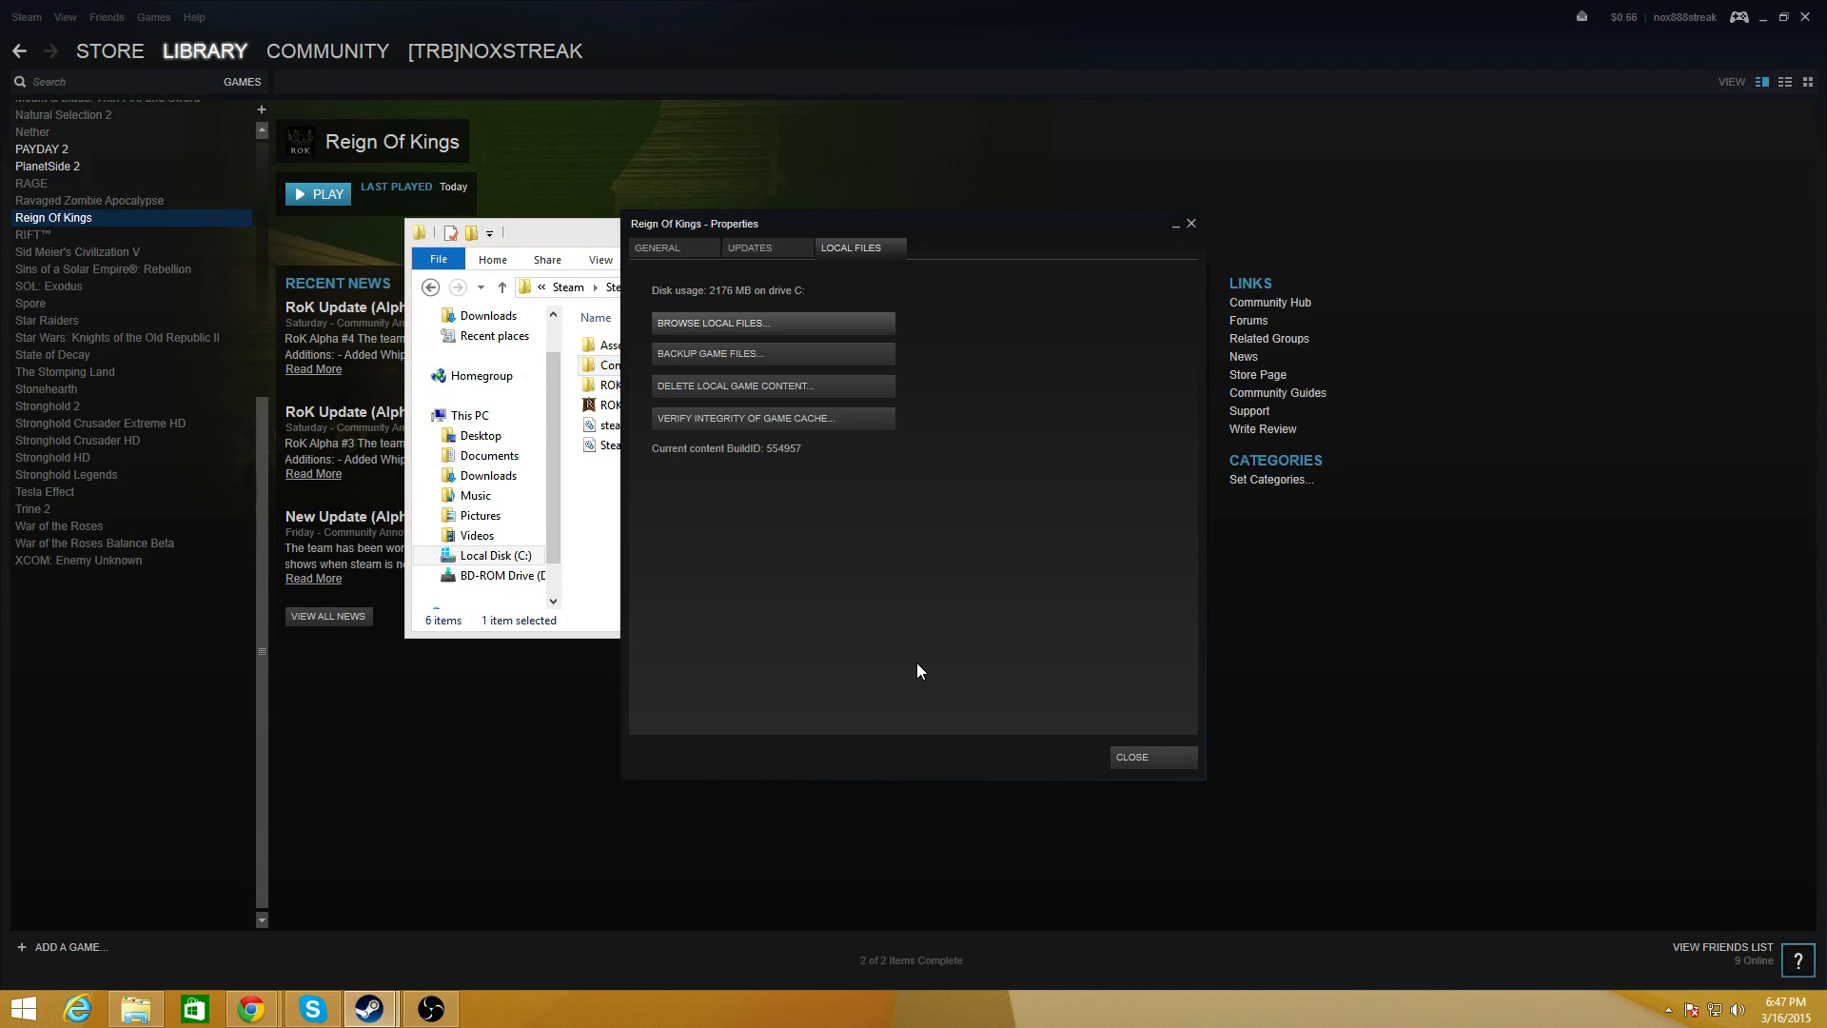
left_click(1123, 757)
left_click(713, 571)
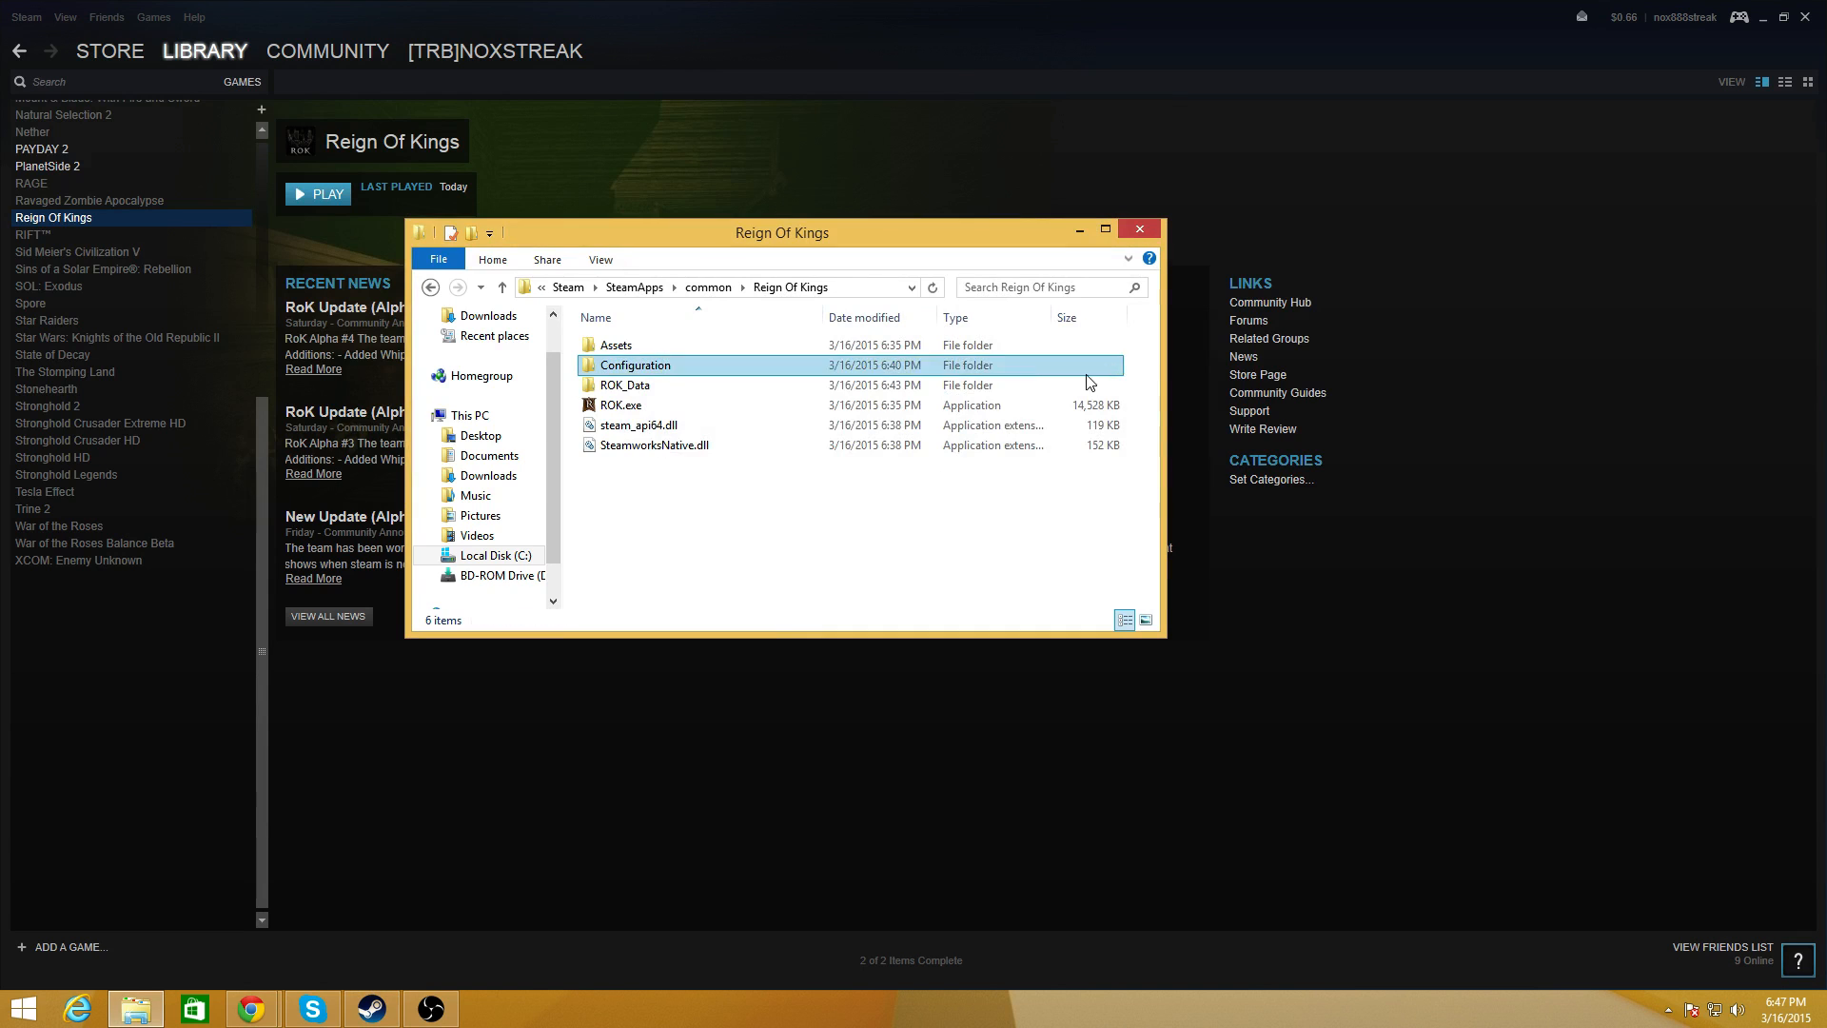
- Create a desktop shortcut to ROK.exe and minimize the game folder and Steam to reach the desktop
right_click(651, 409)
right_click(609, 407)
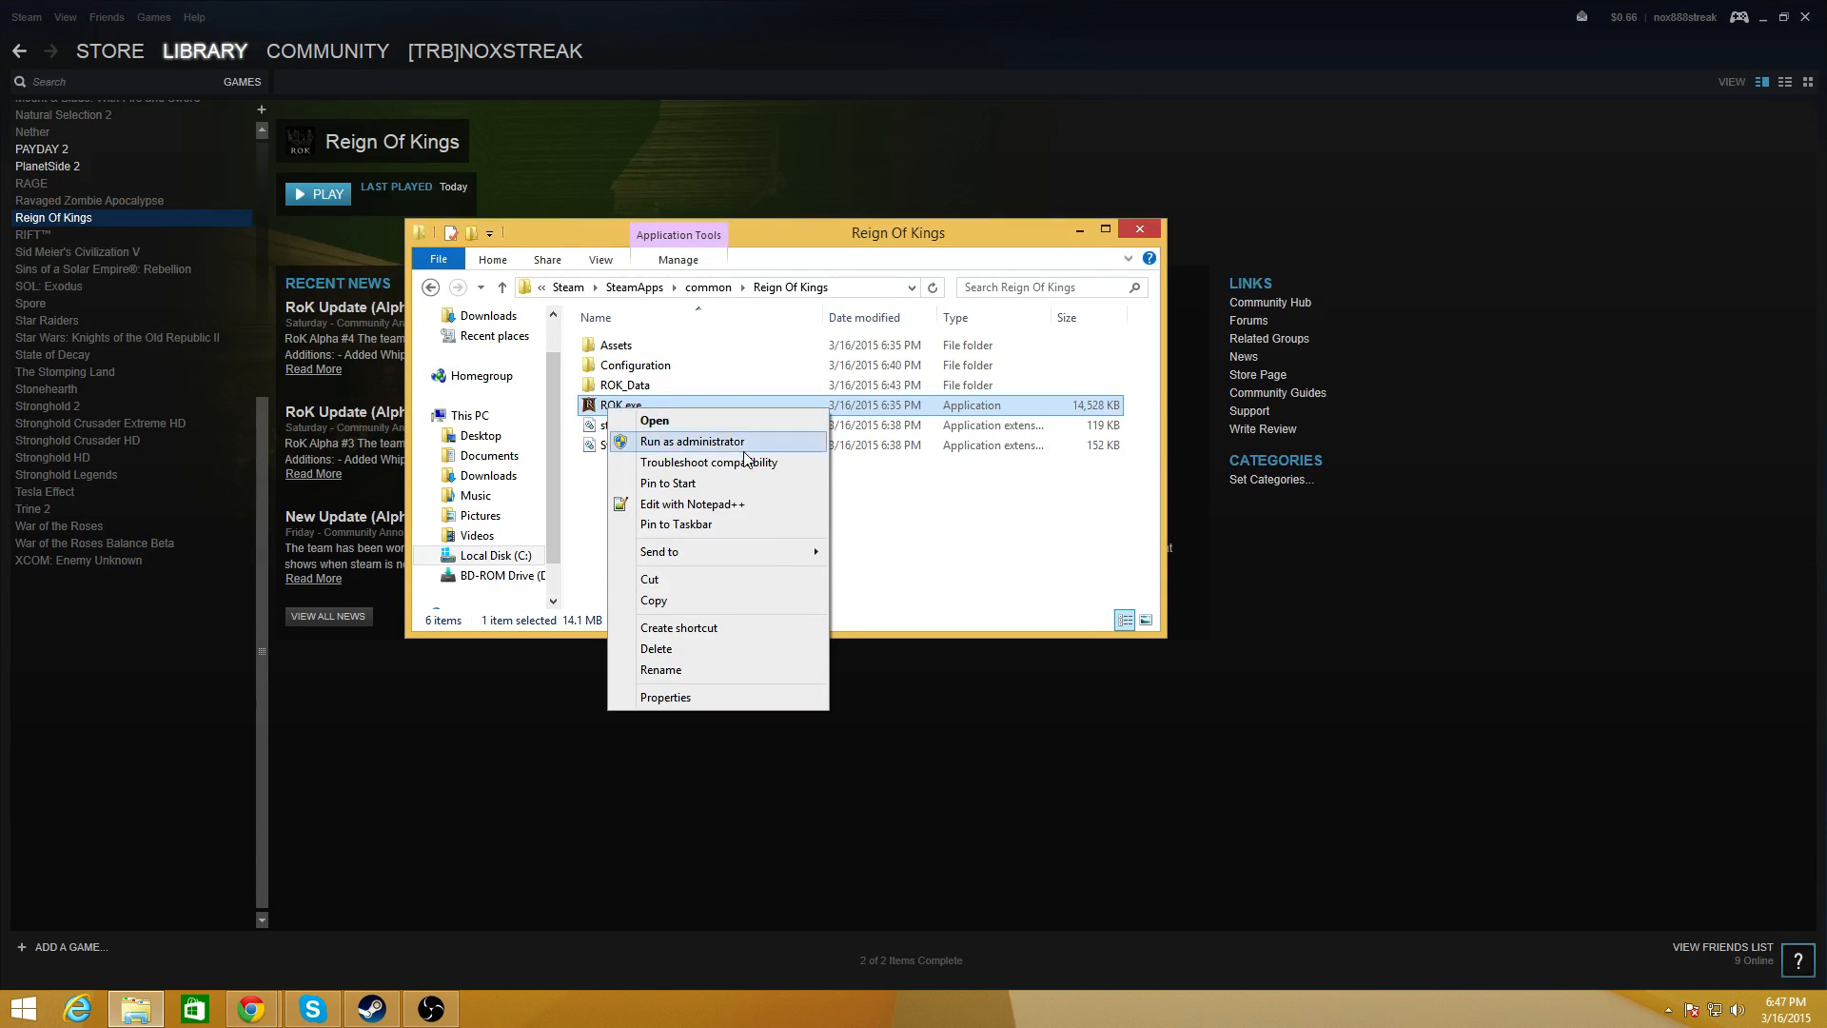
mouse_move(770, 556)
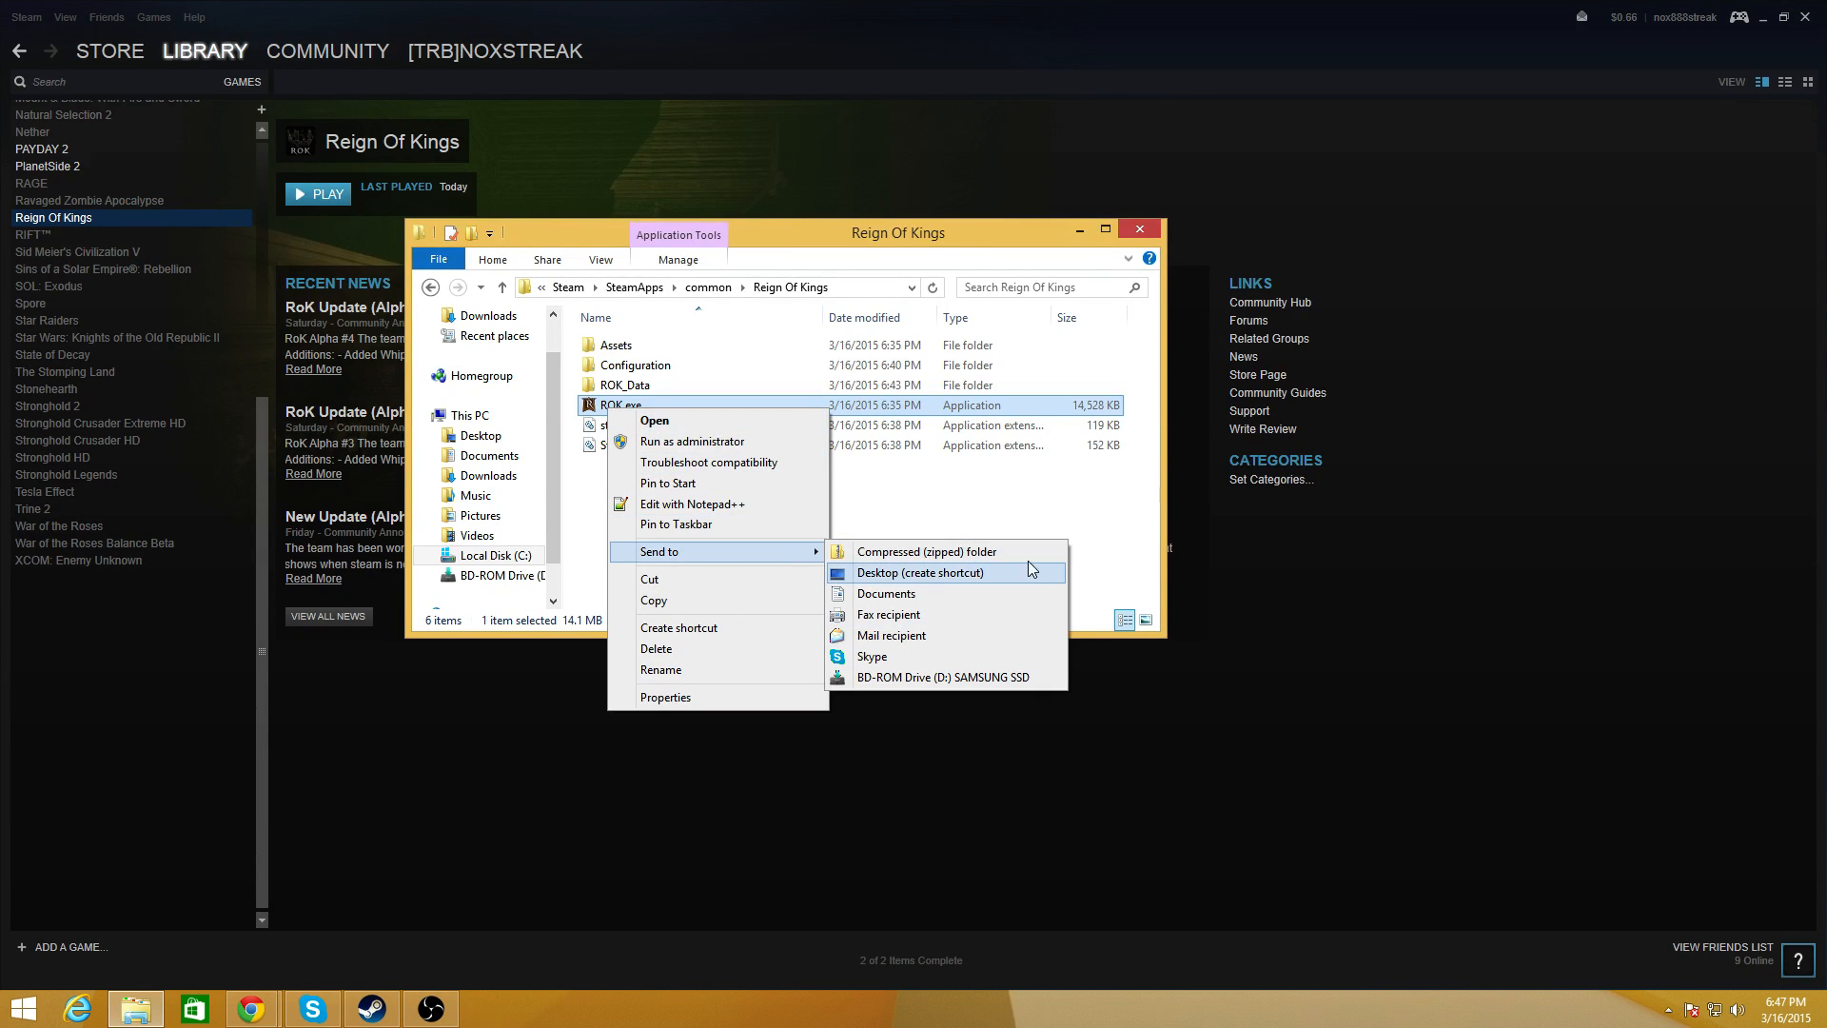
left_click(937, 575)
left_click(1080, 230)
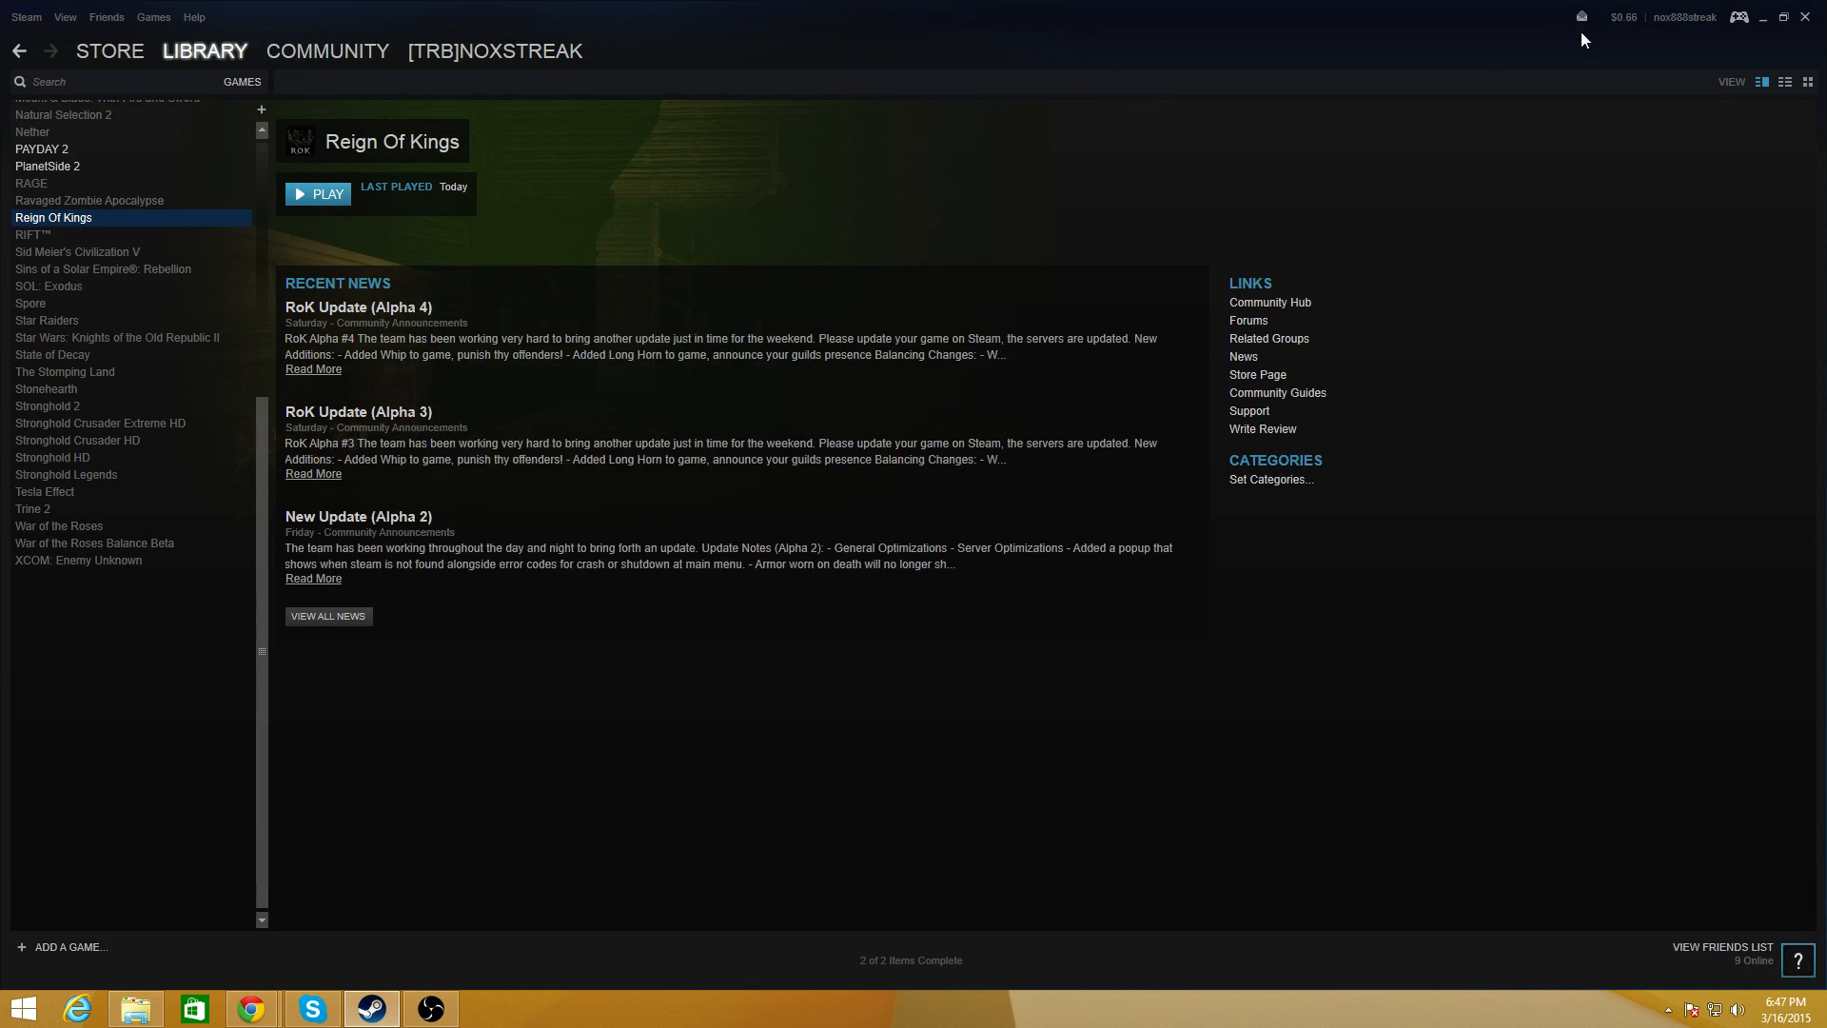
left_click(1762, 17)
- Check the -batchmode option at the end of the ROK.exe shortcut's target, and close the shortcut's properties
left_click(177, 349)
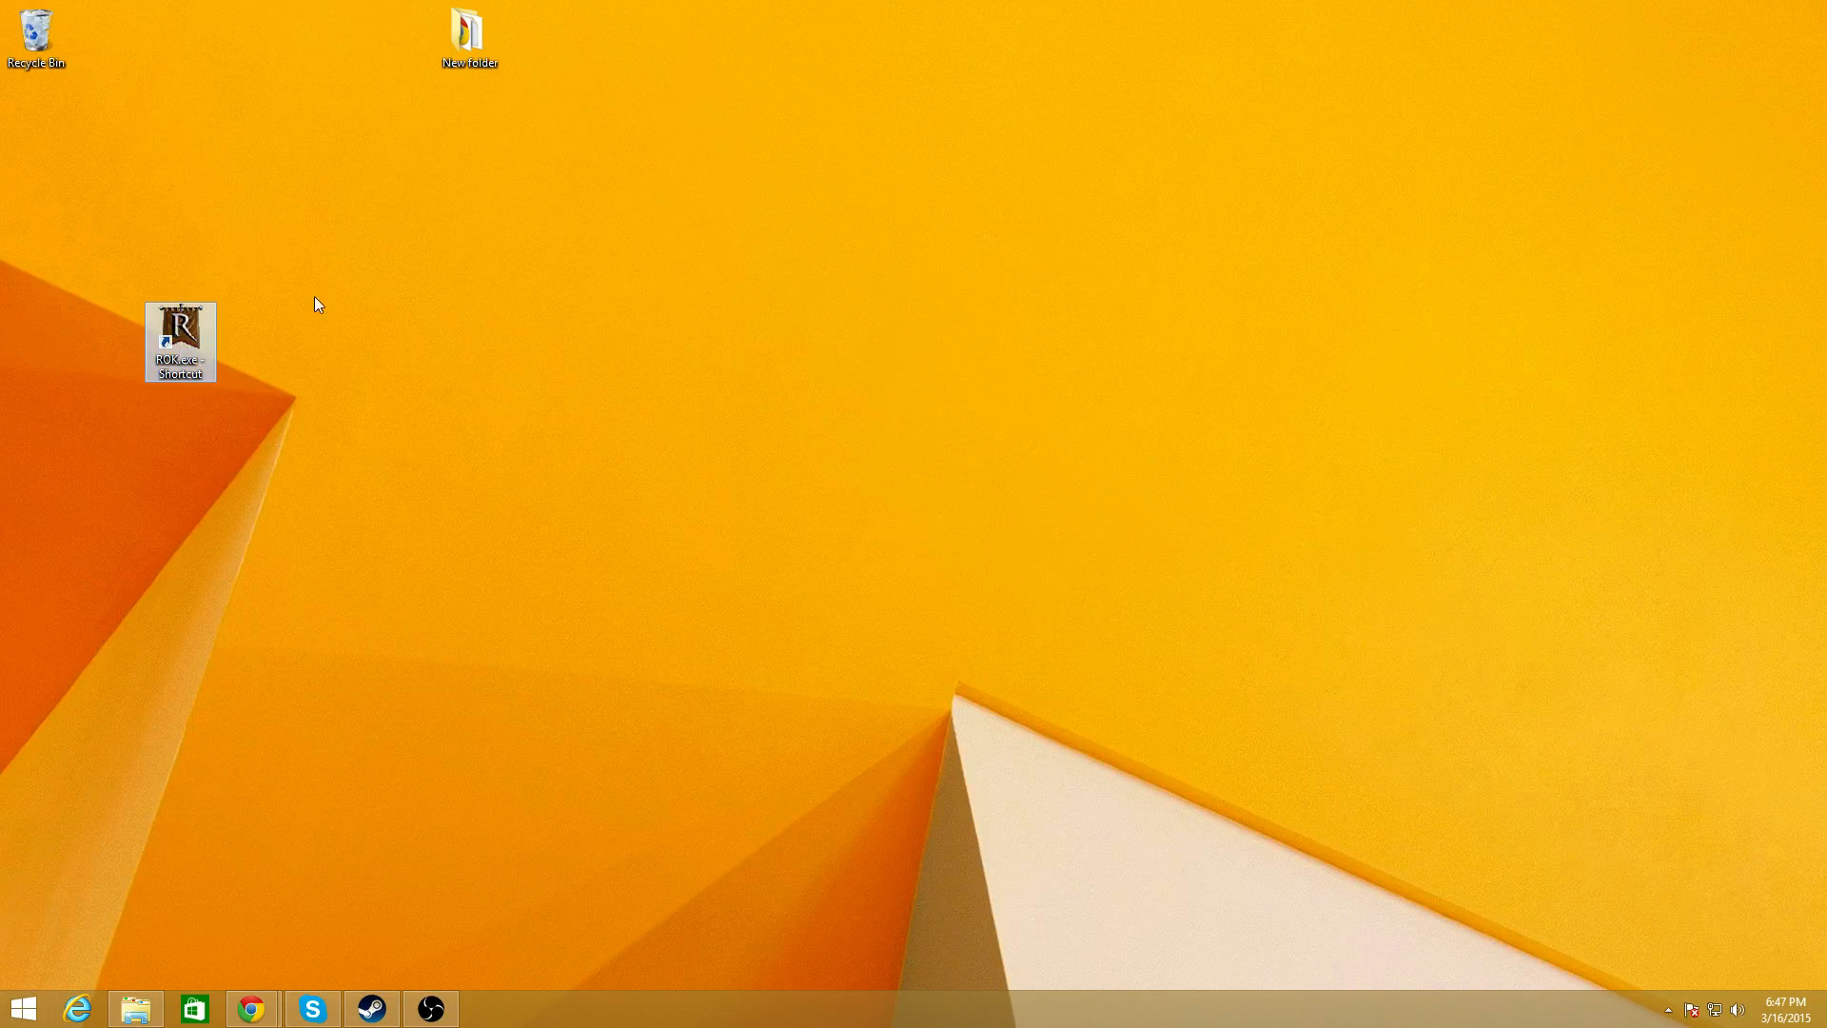
right_click(188, 345)
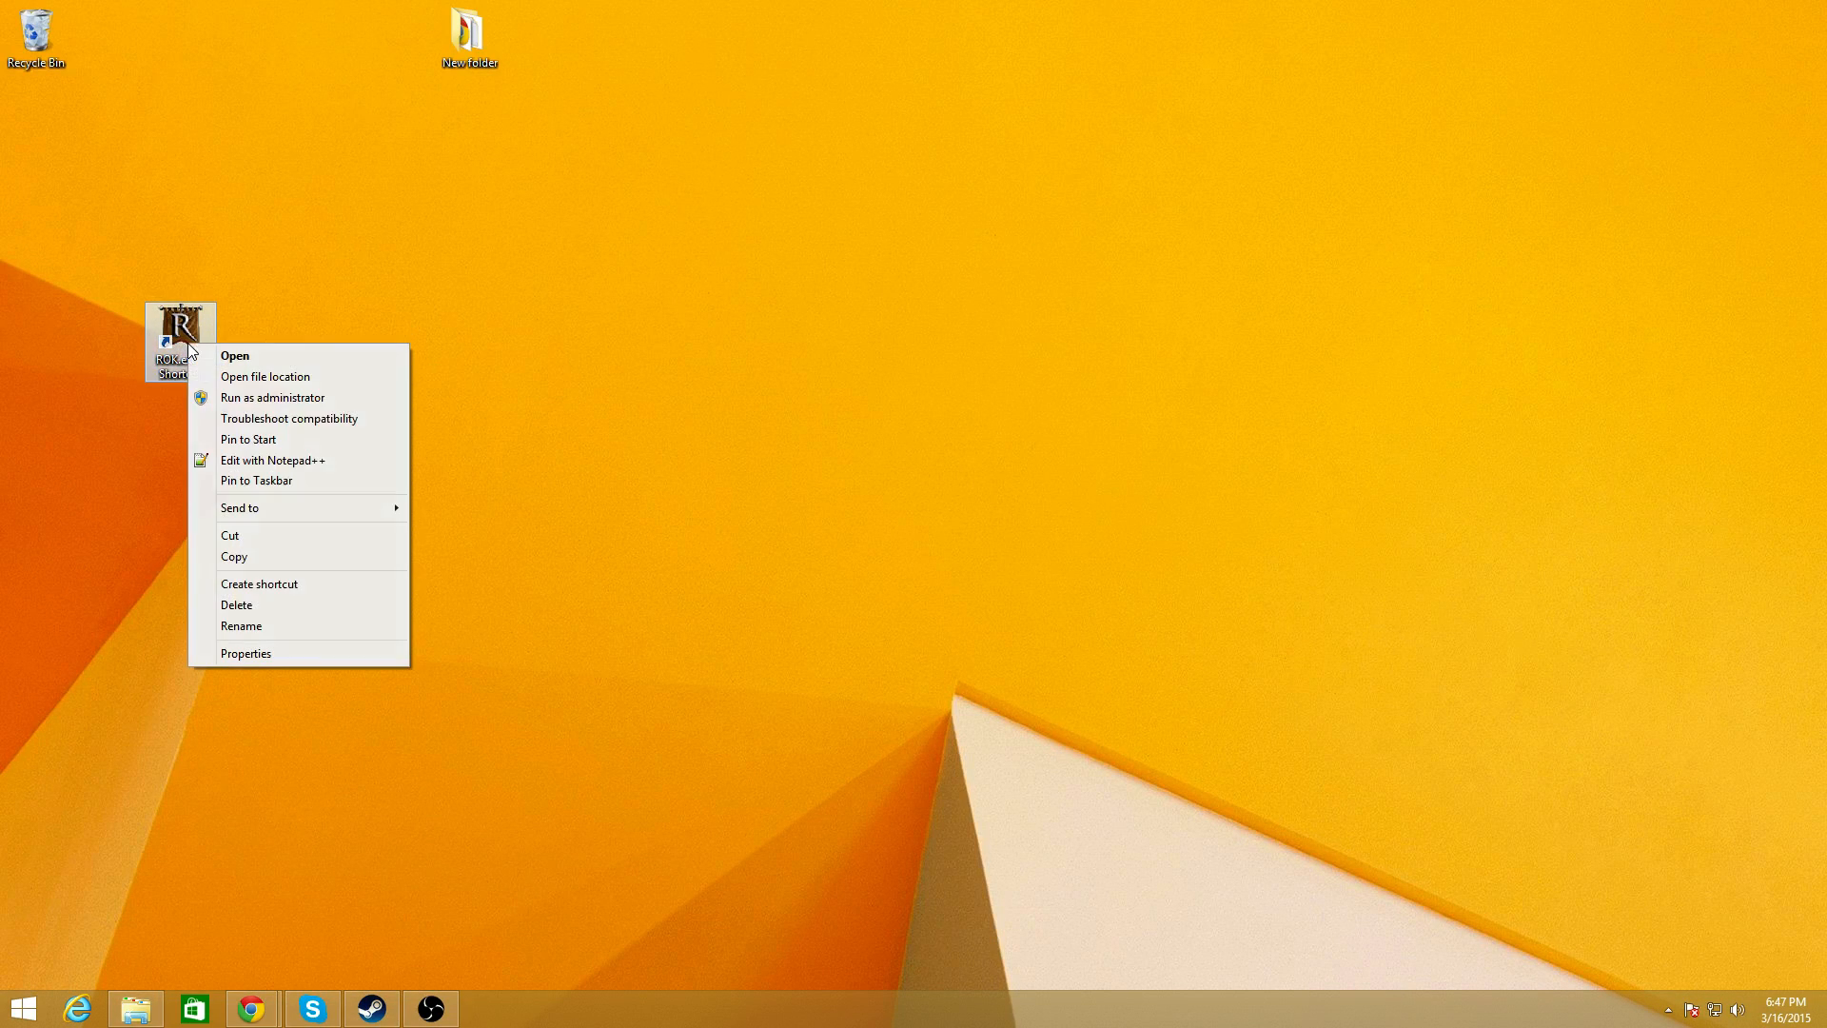
left_click(258, 654)
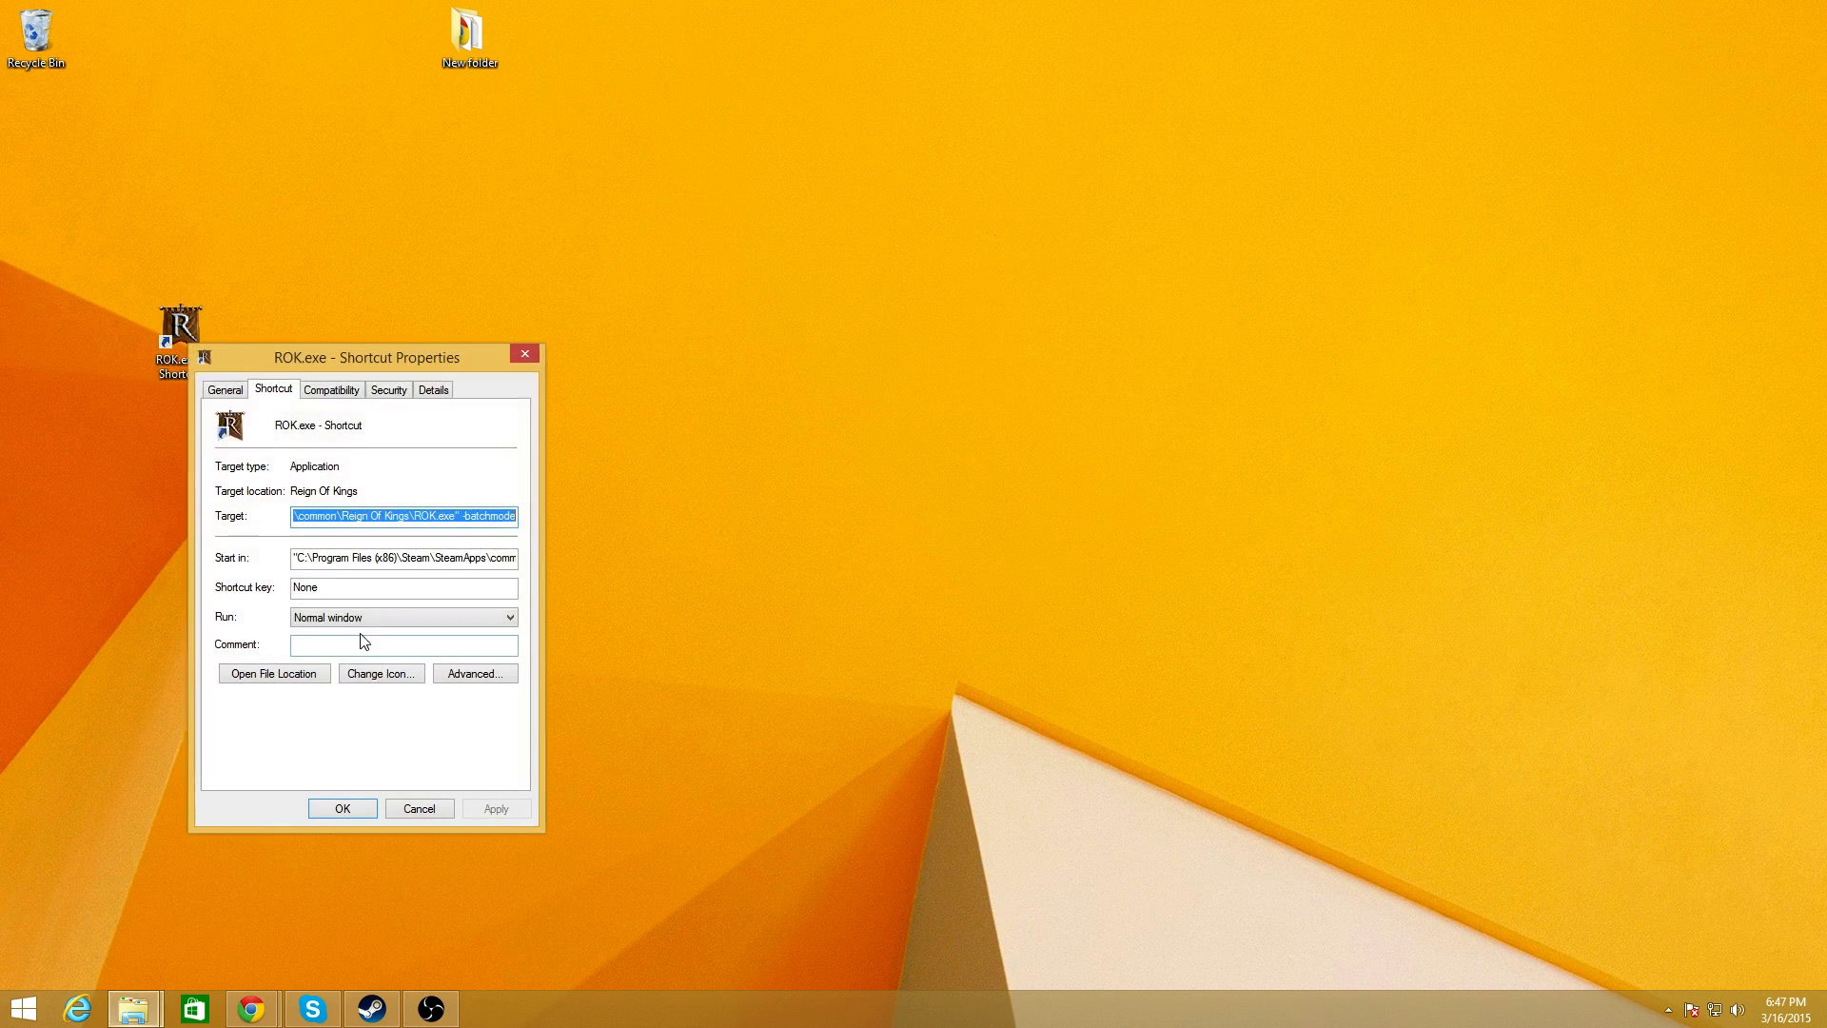
left_click(368, 515)
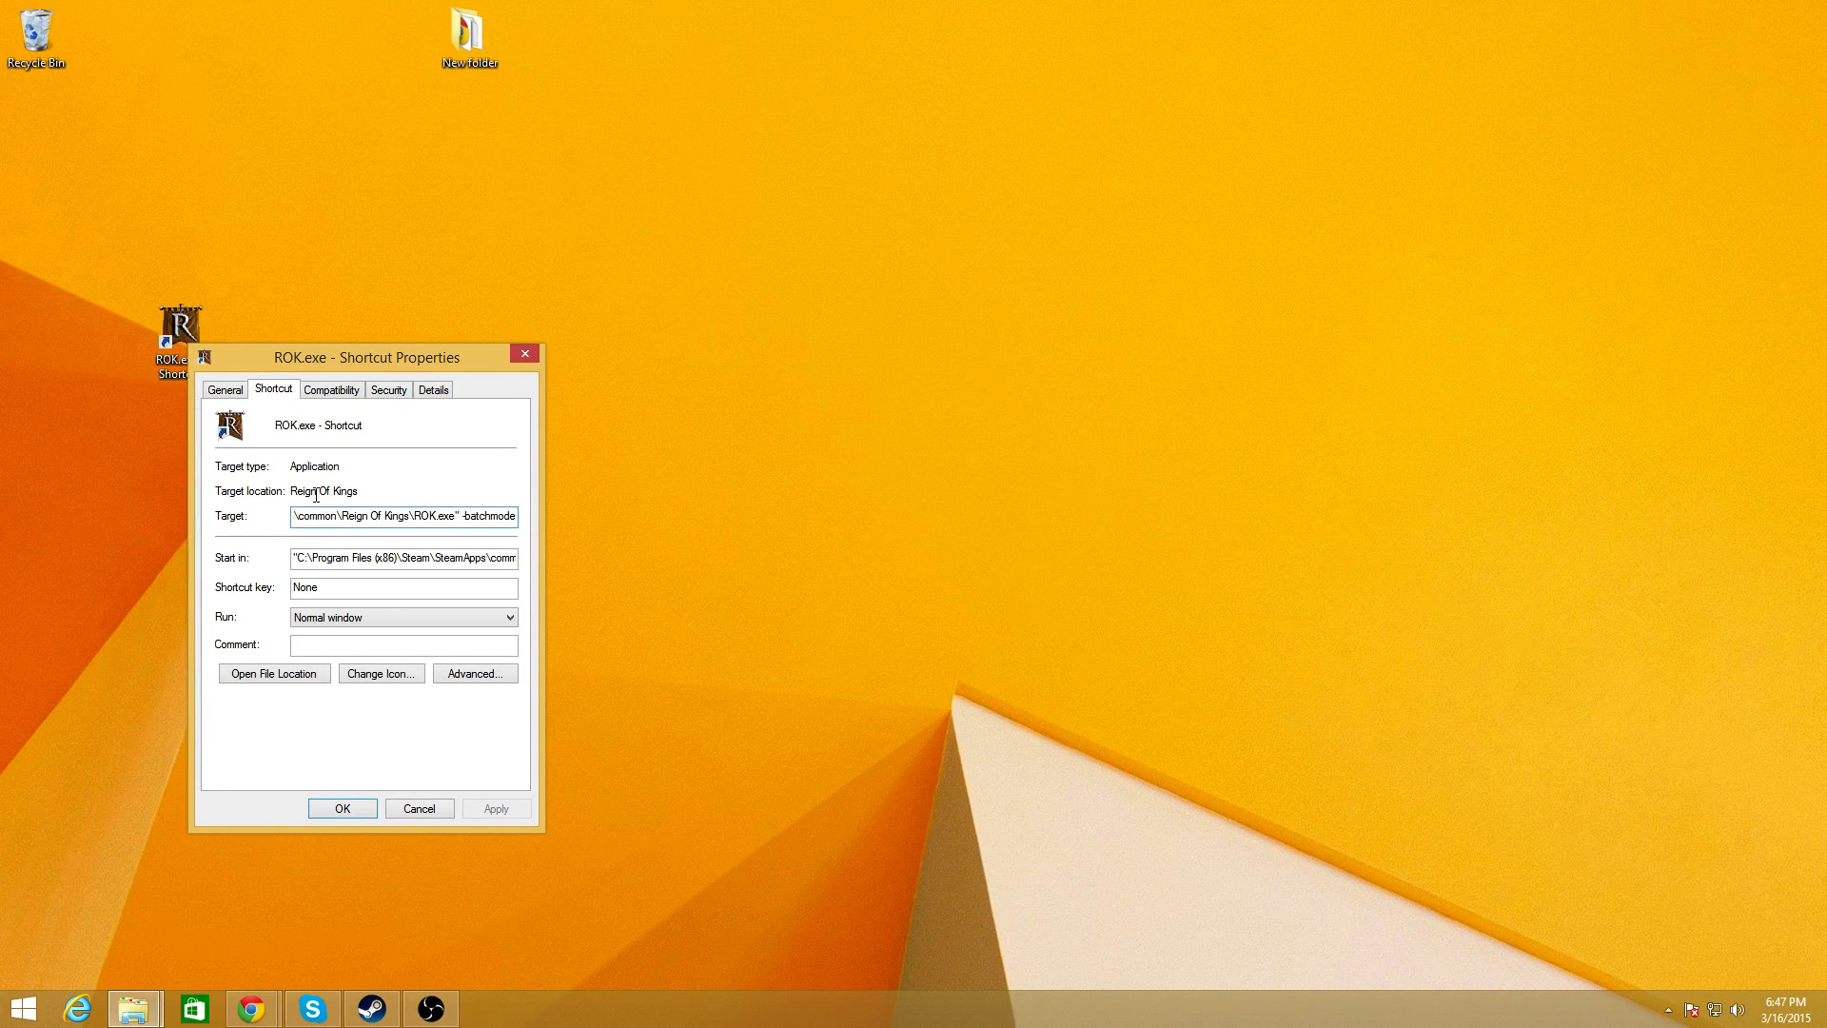
left_click(533, 362)
- Start the server with the ROK.exe desktop shortcut and locate its background process in Task Manager
double_click(160, 329)
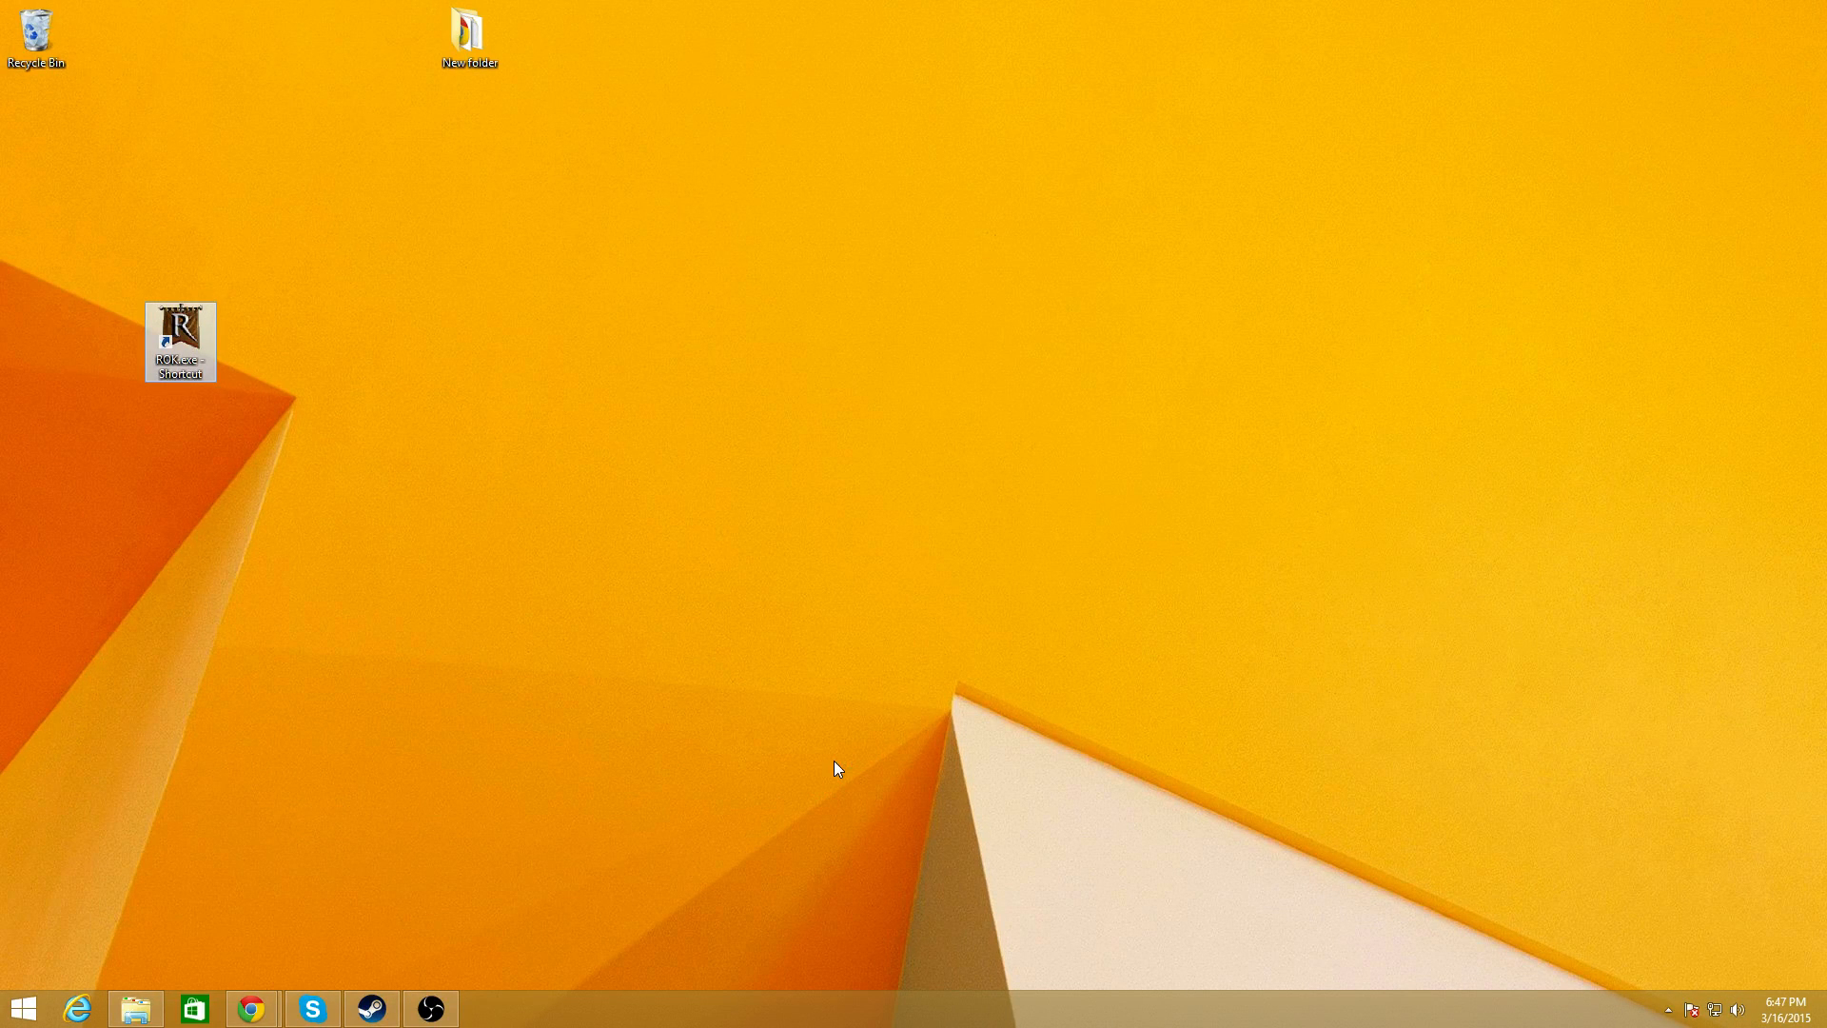
right_click(877, 1001)
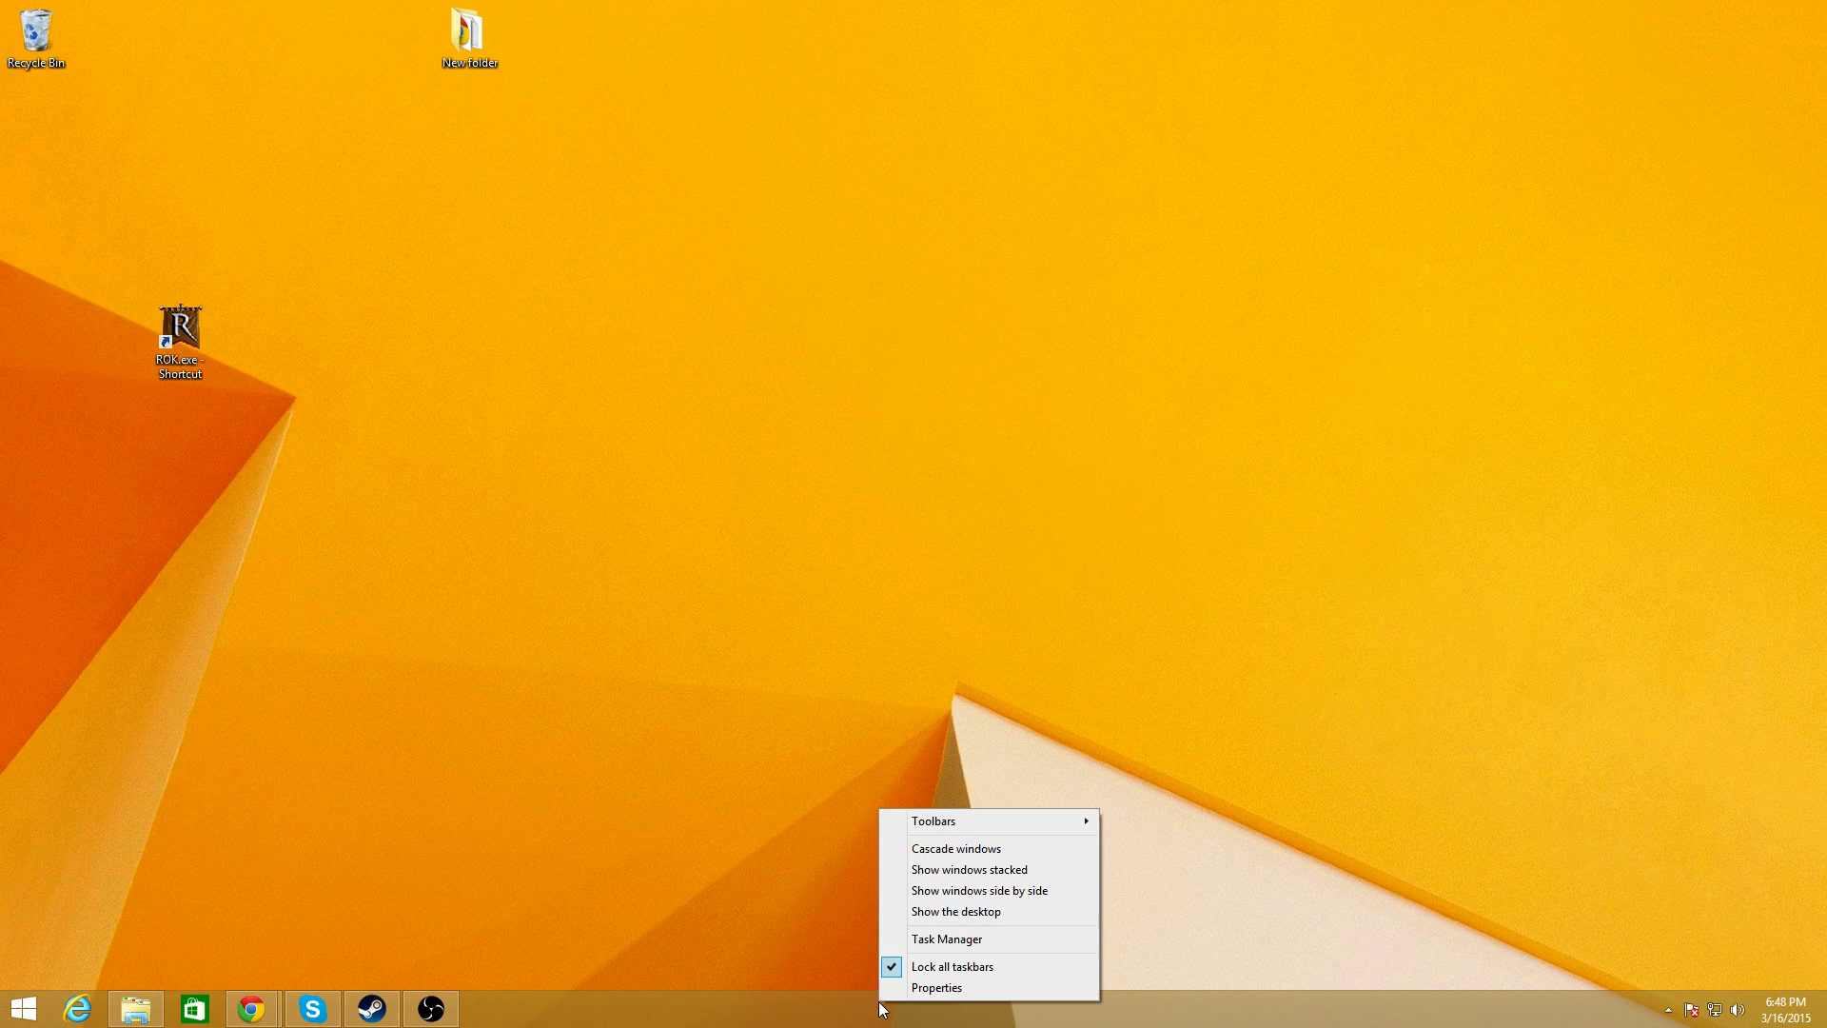
left_click(984, 939)
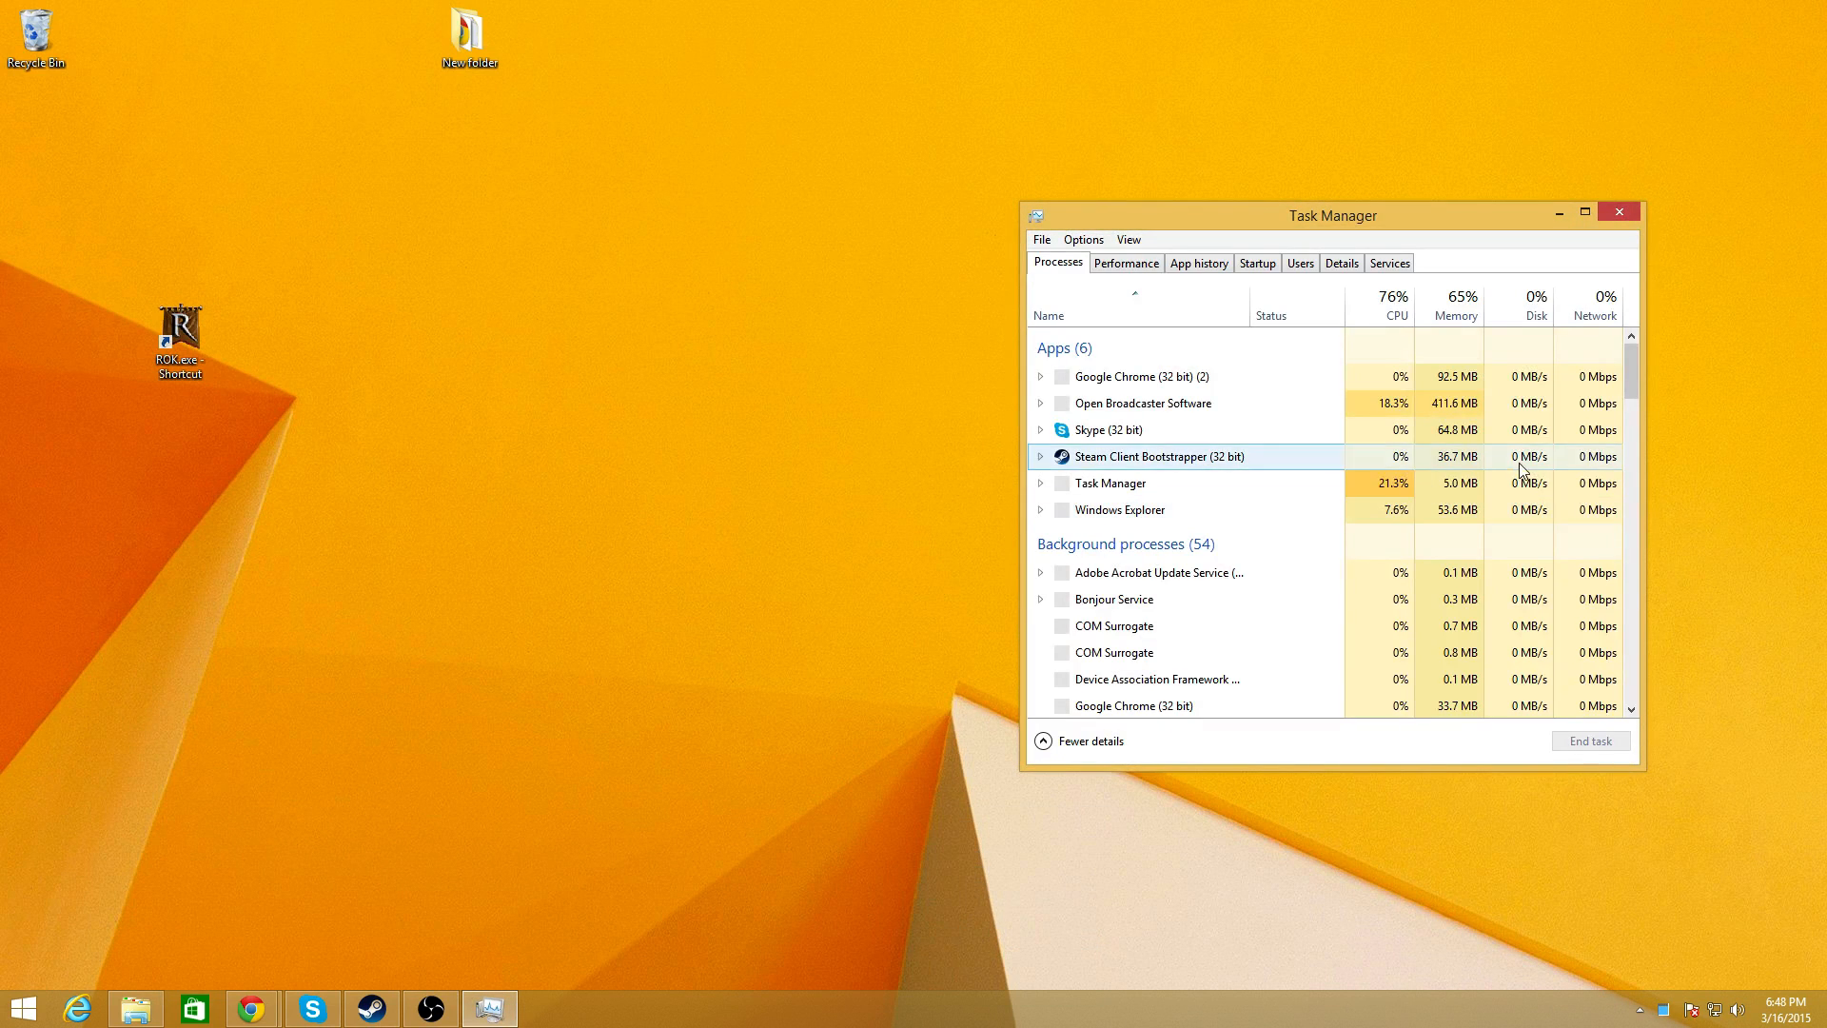
left_click_drag(1631, 360, 1679, 506)
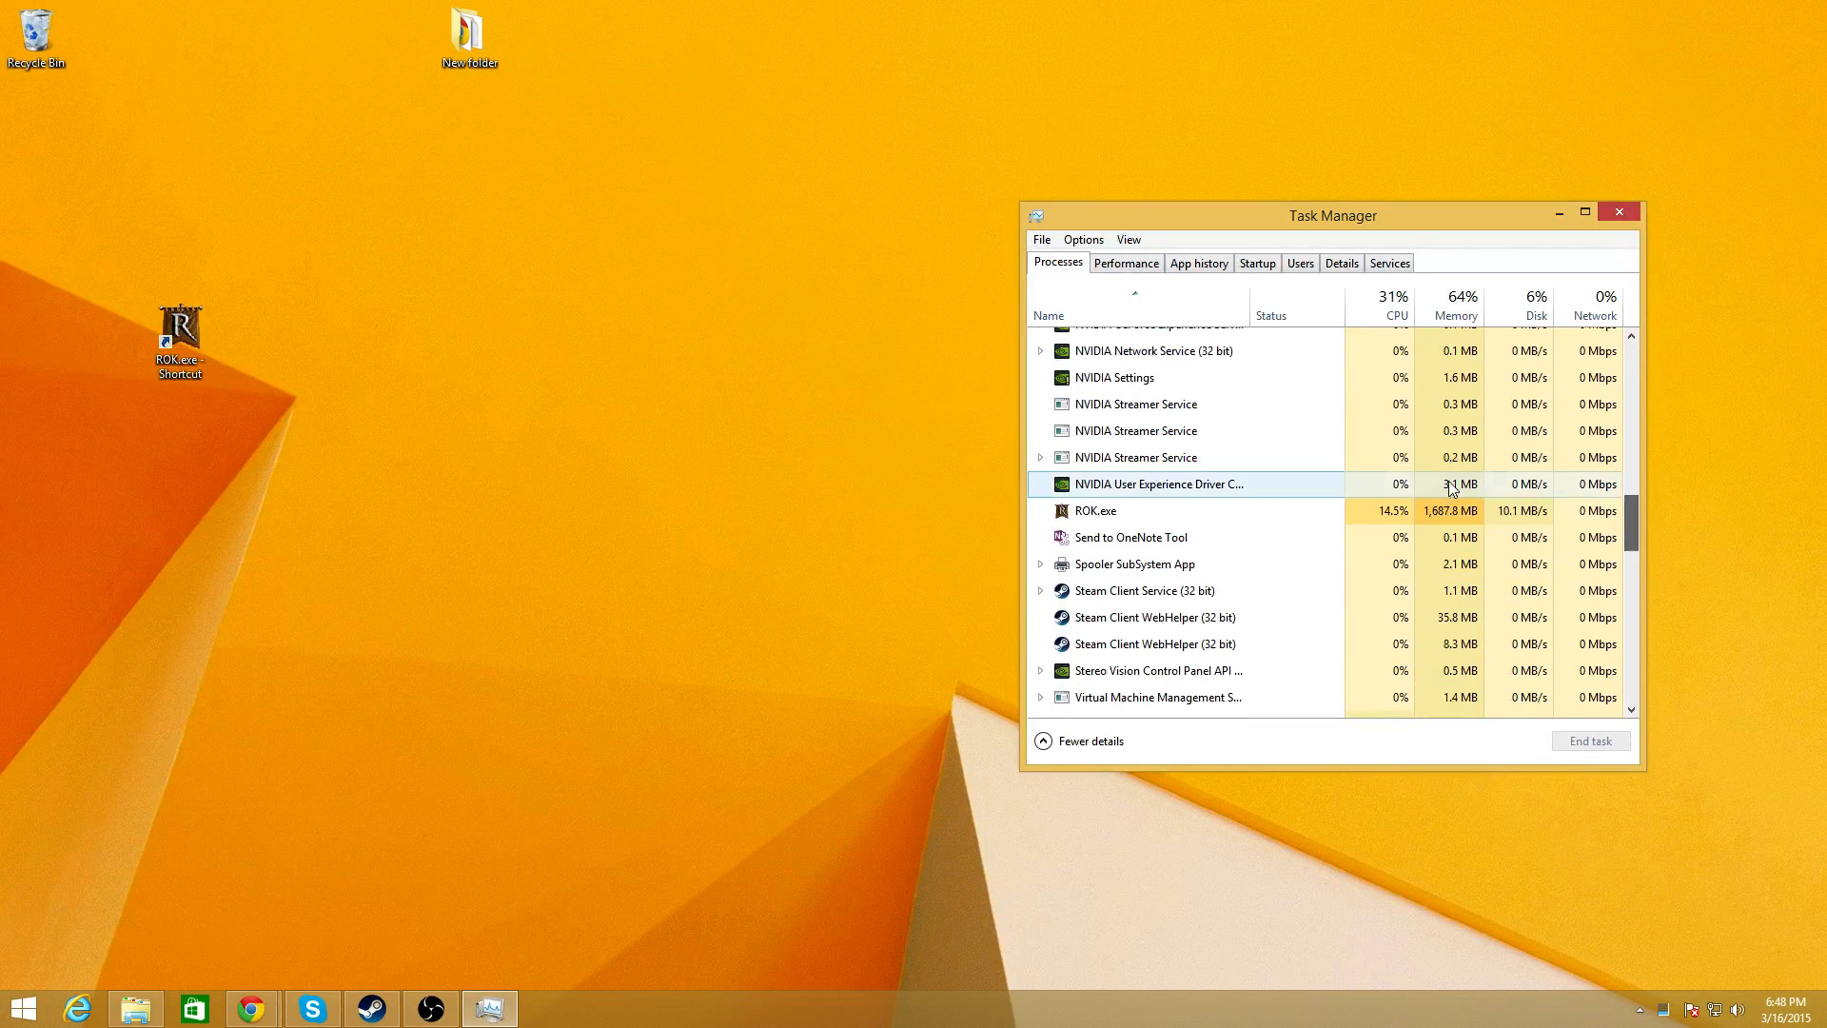
left_click(1299, 512)
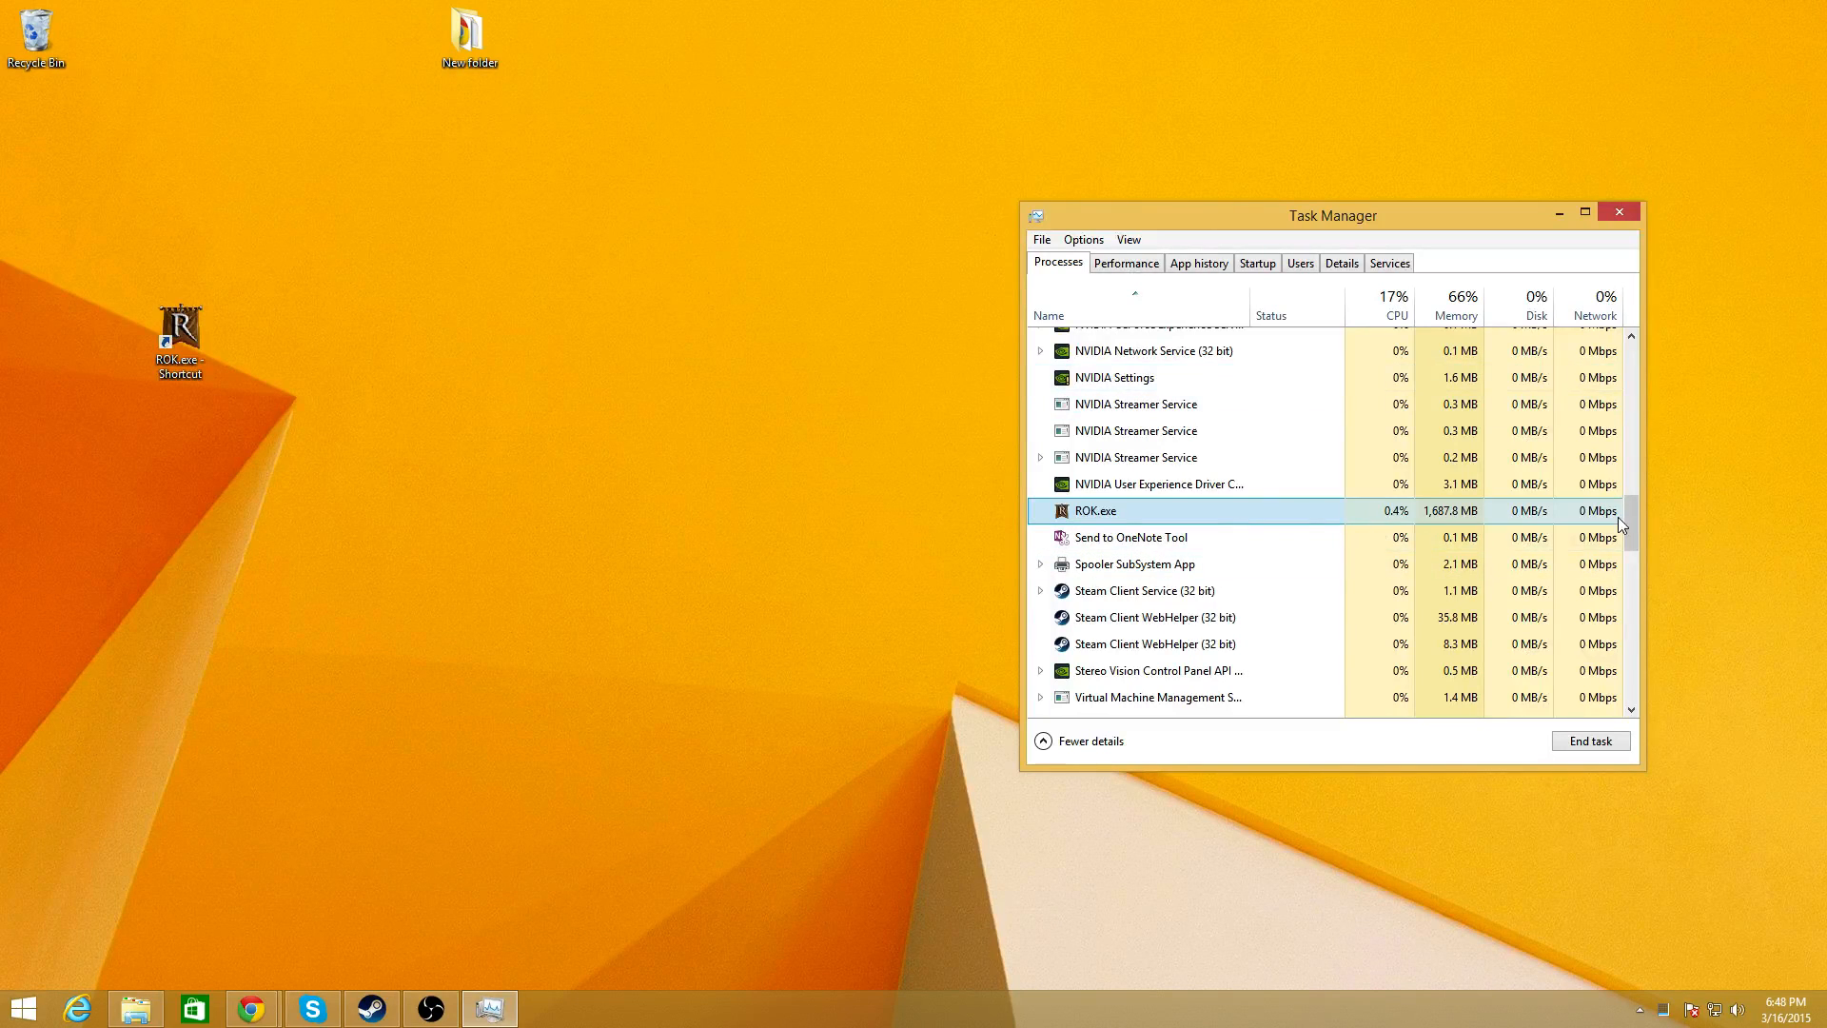
- Stop the running server by ending the ROK.exe process in Task Manager
left_click(251, 1009)
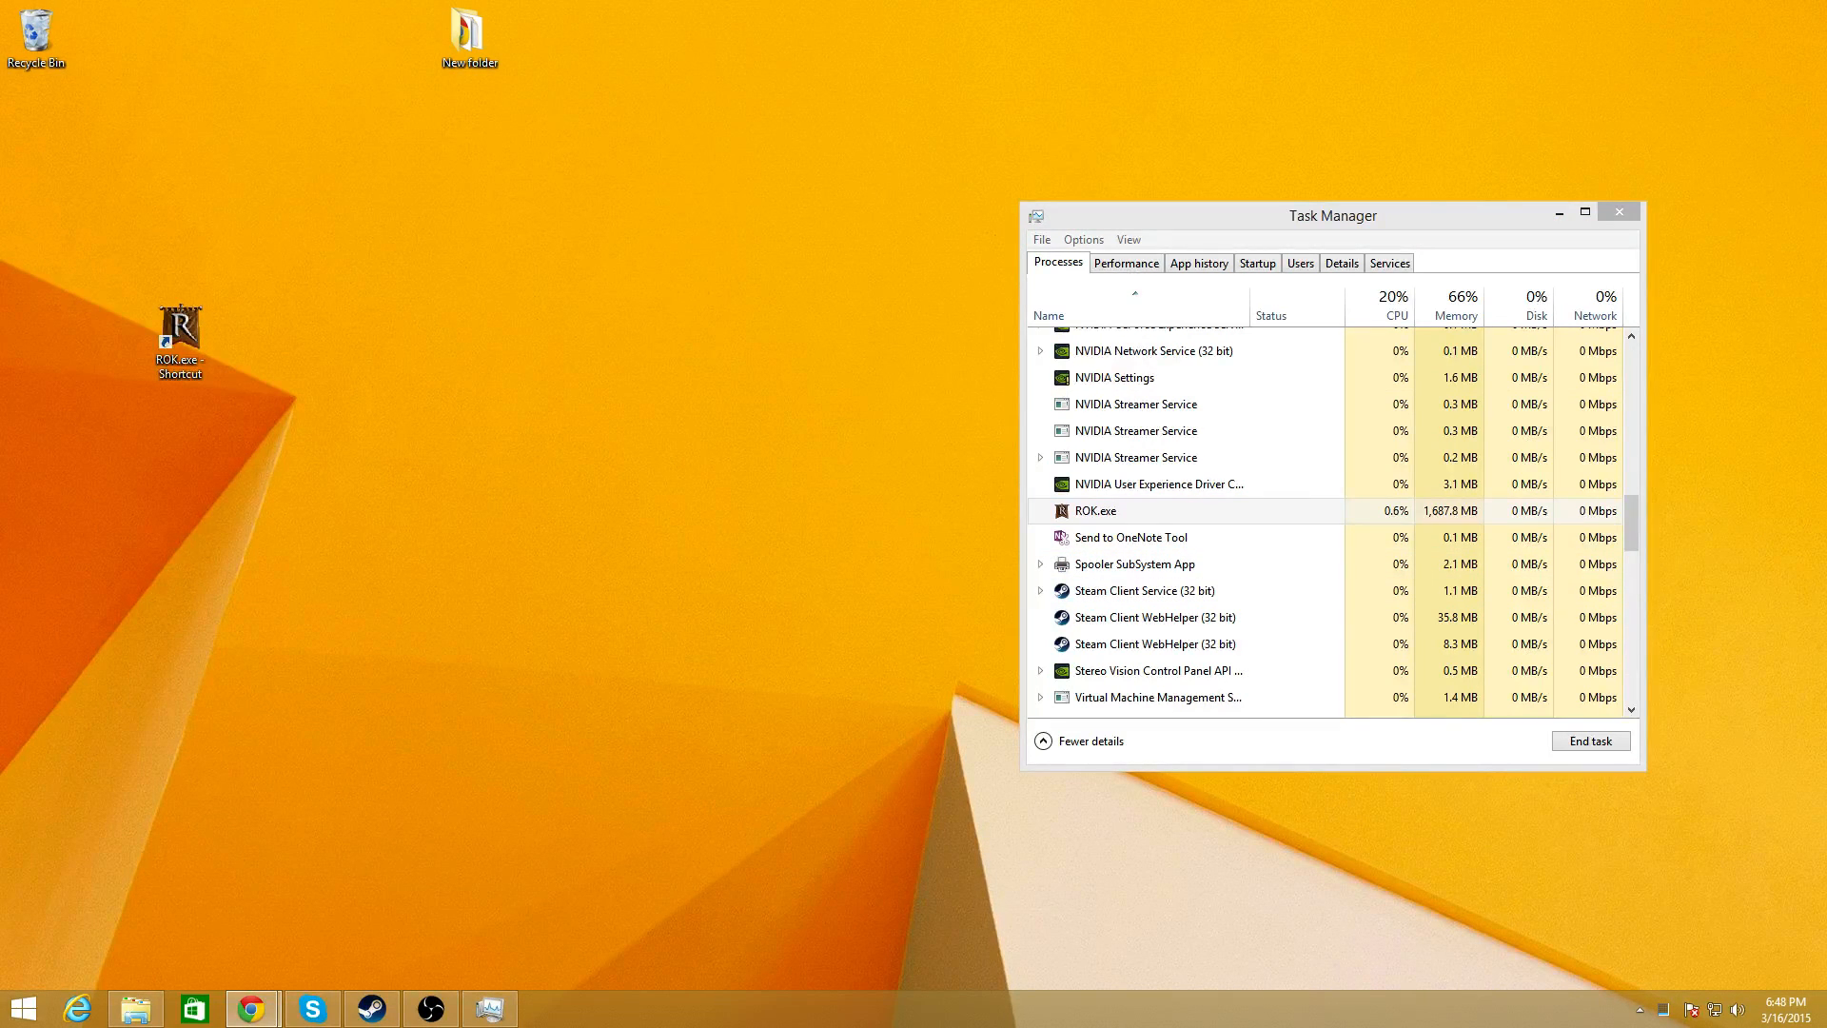
right_click(1114, 513)
left_click(1167, 527)
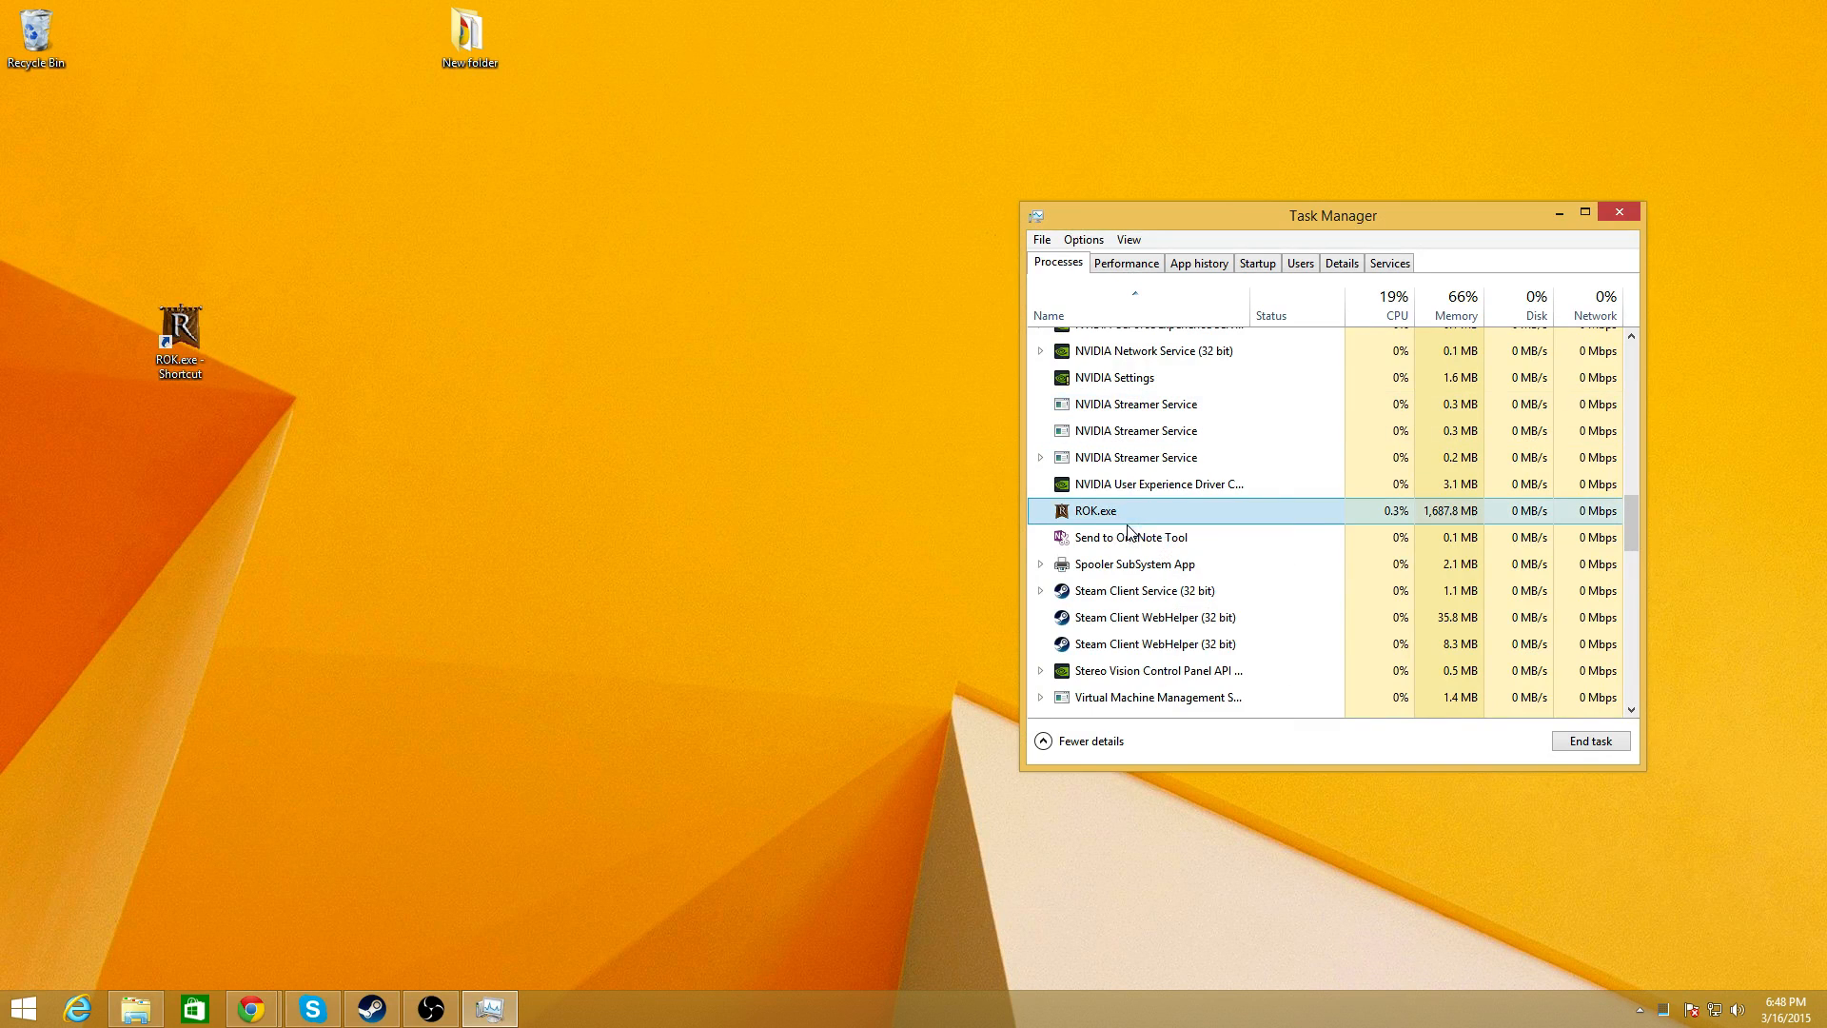
- Open ServerSettings.cfg from the game's Configuration folder in Notepad++
left_click(135, 1009)
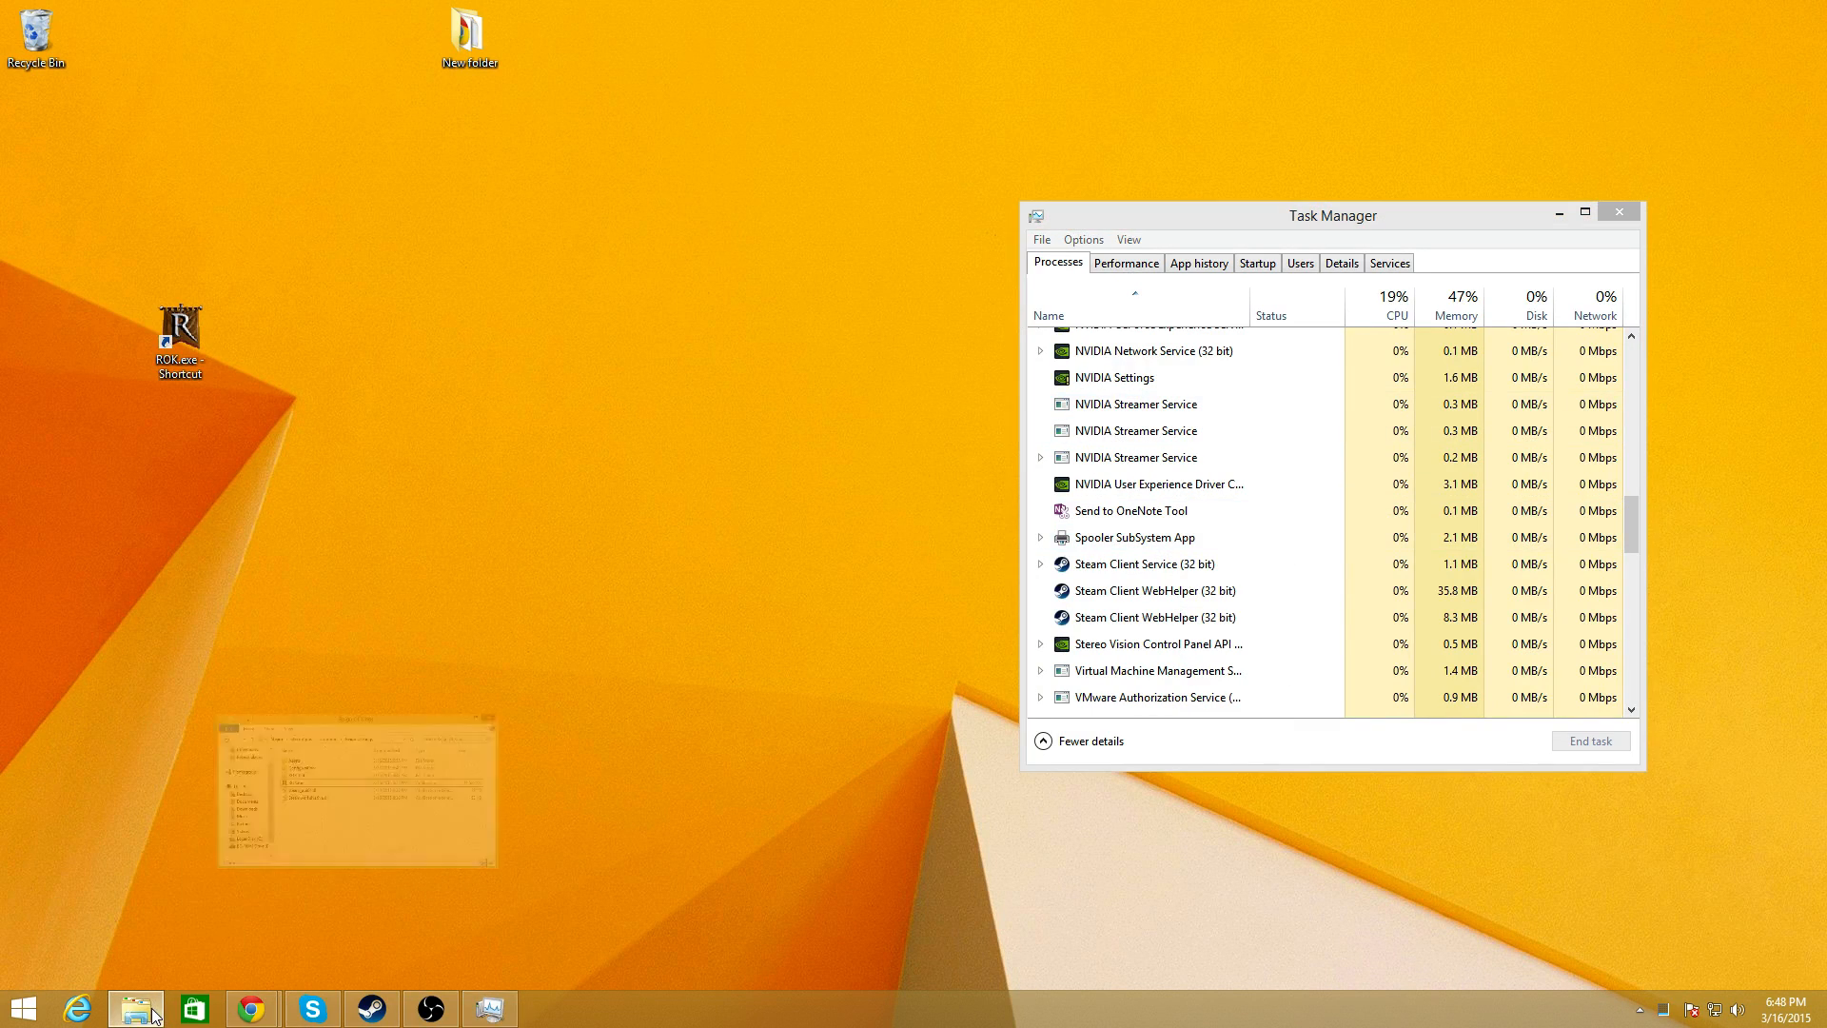
double_click(633, 365)
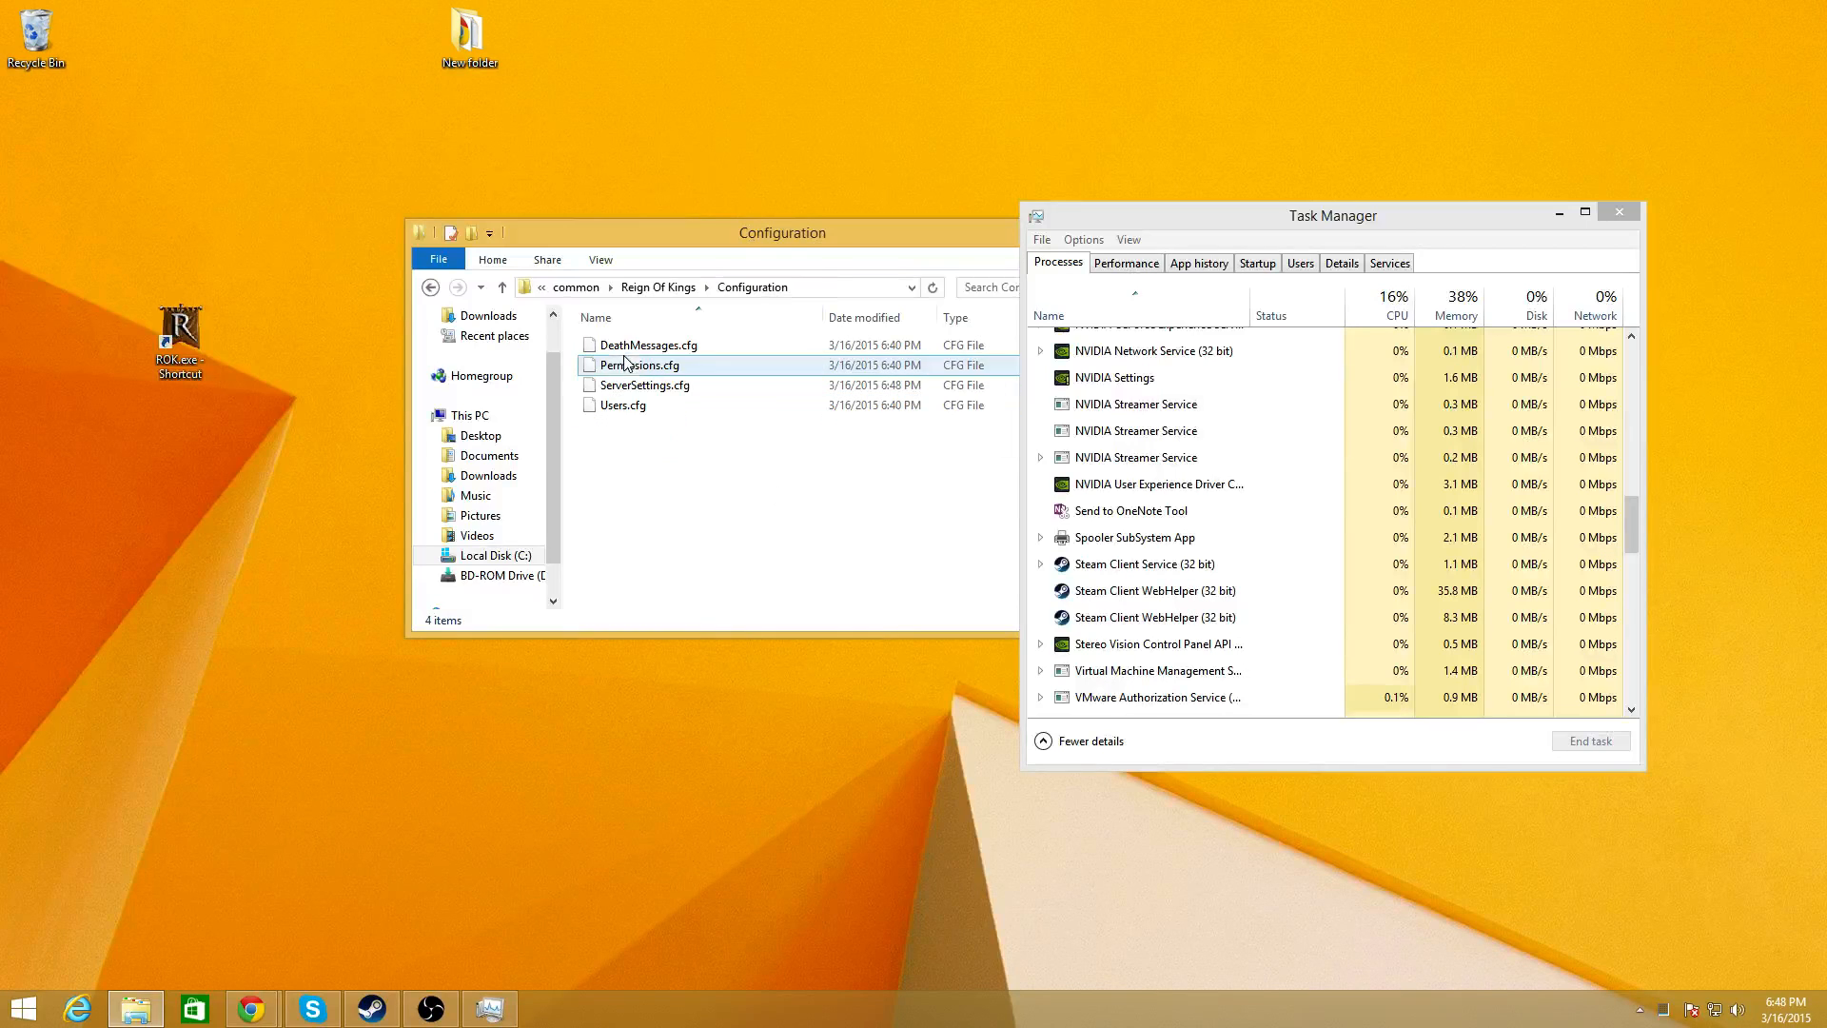
left_click(652, 385)
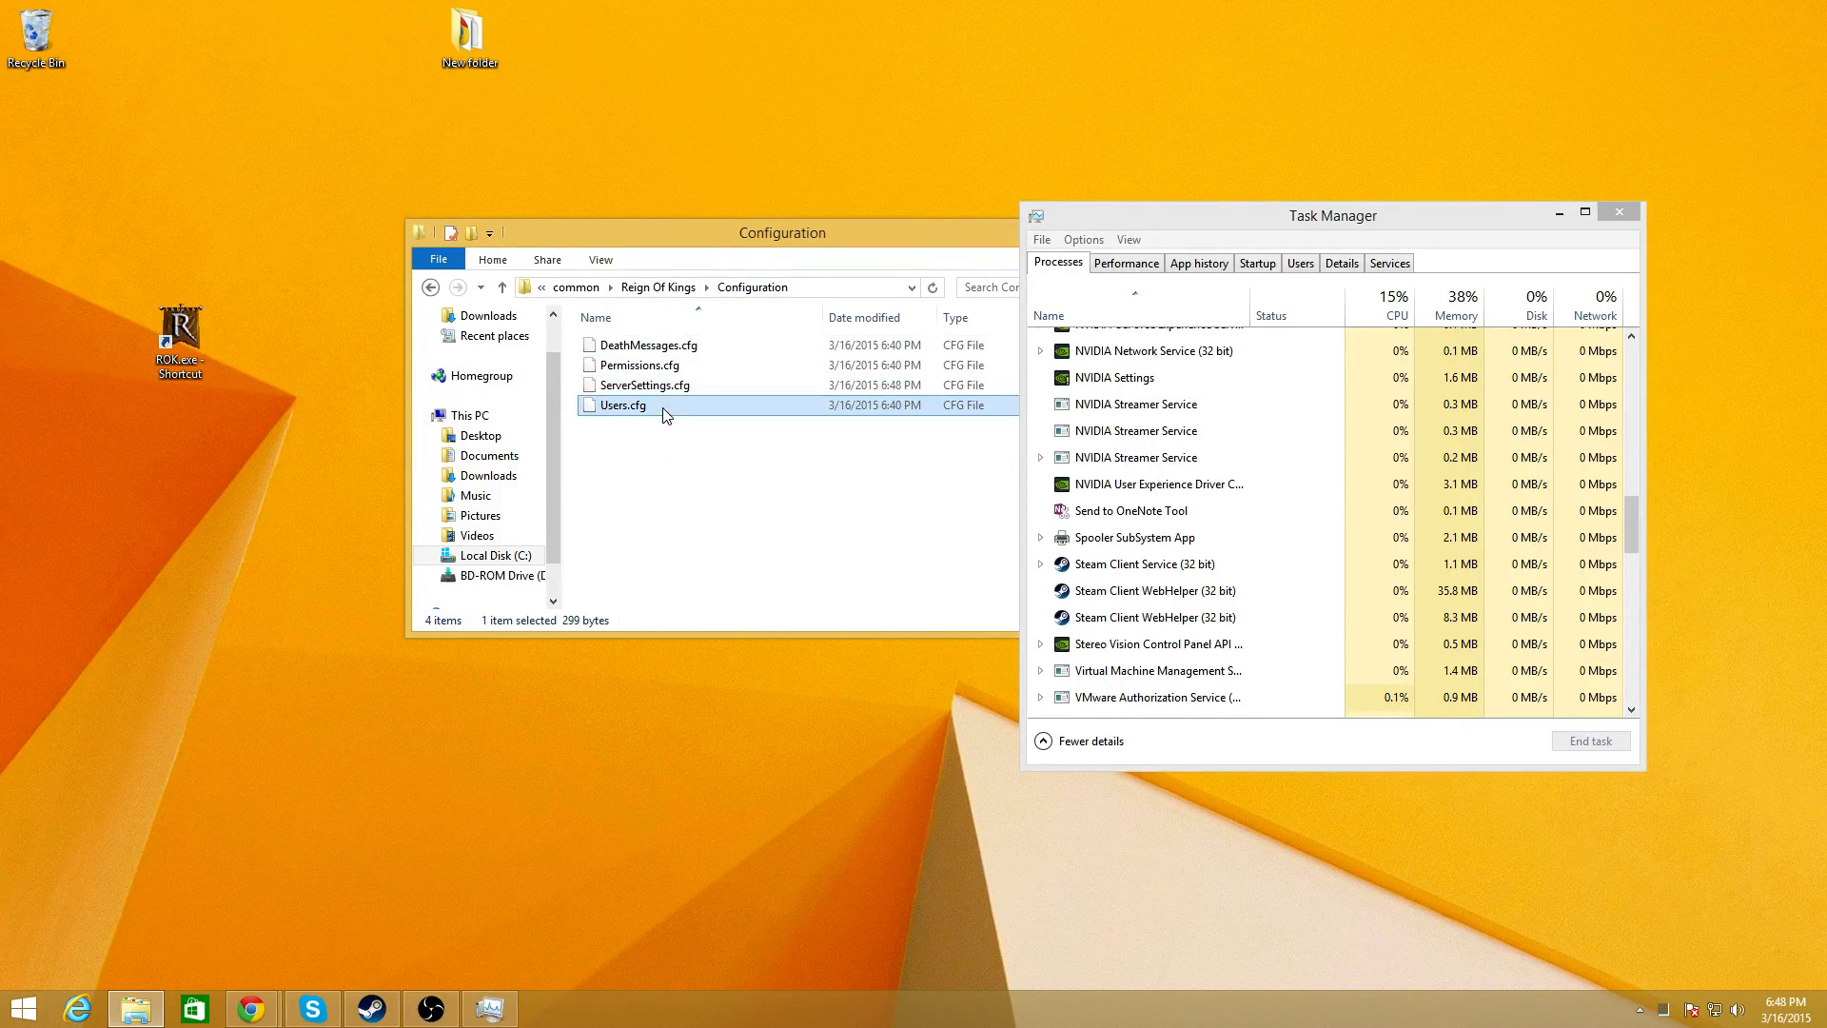
left_click(640, 366)
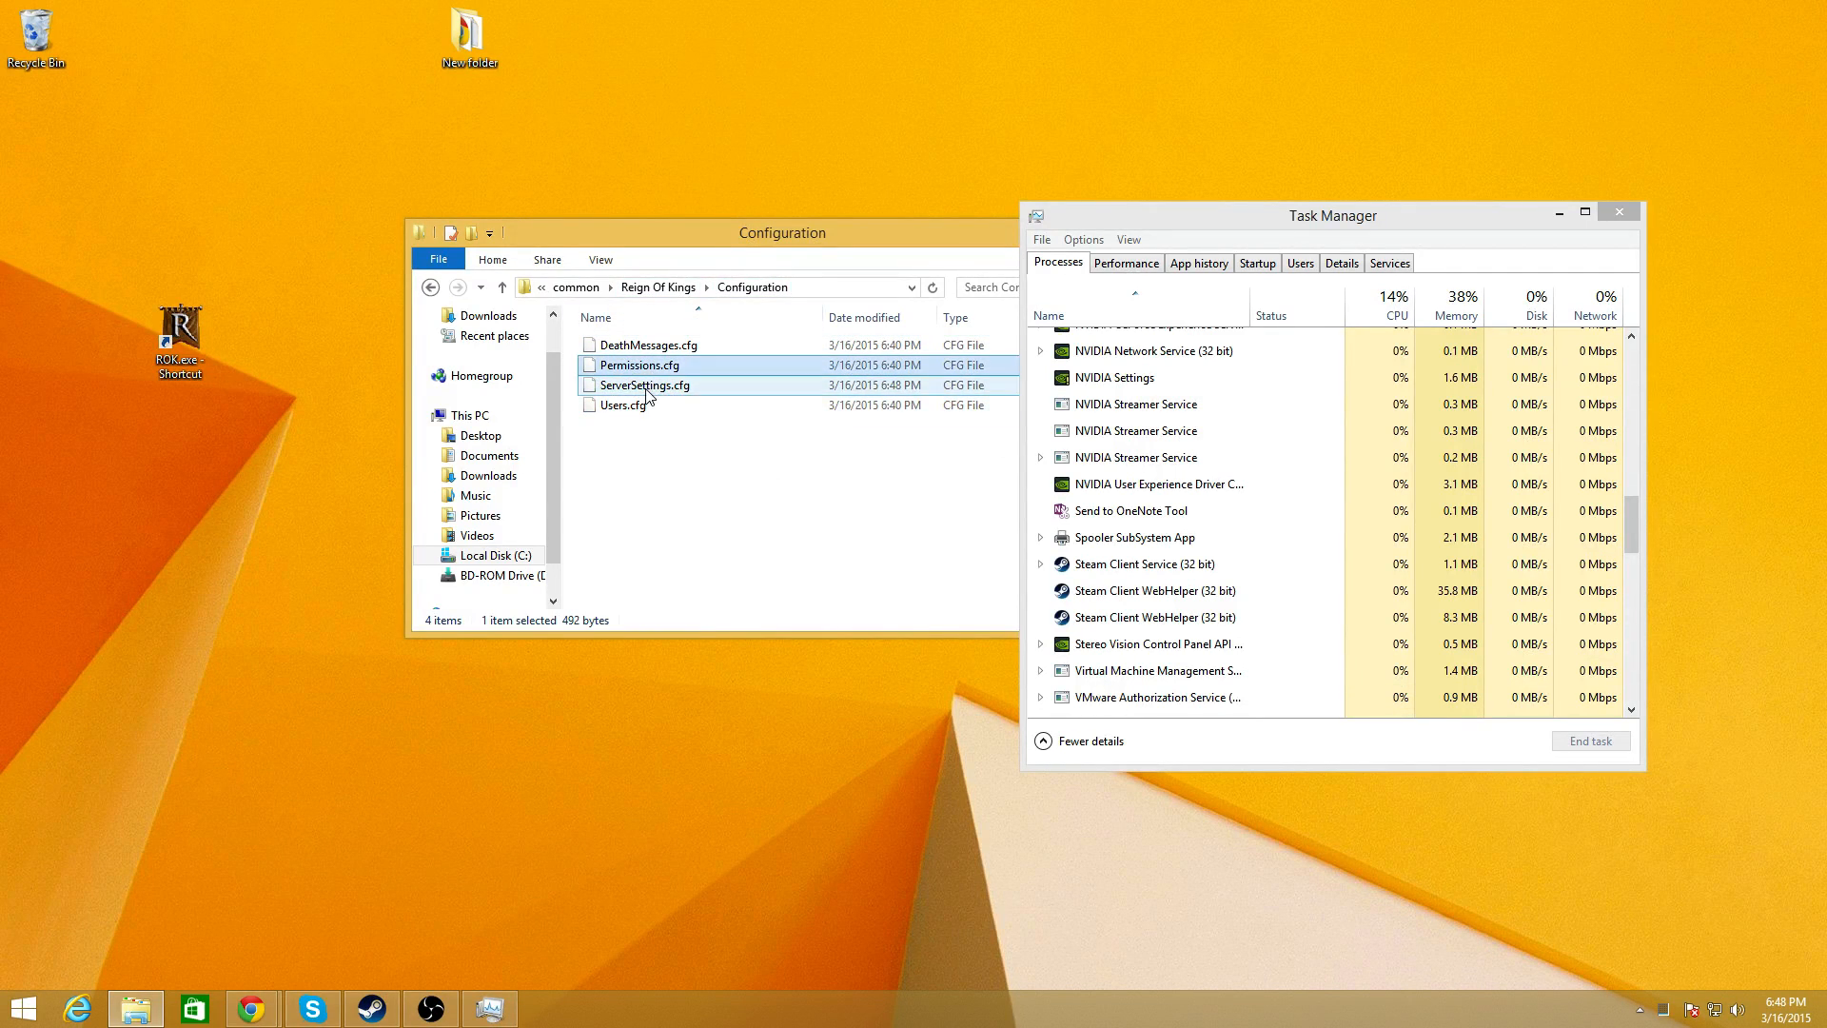
left_click(653, 386)
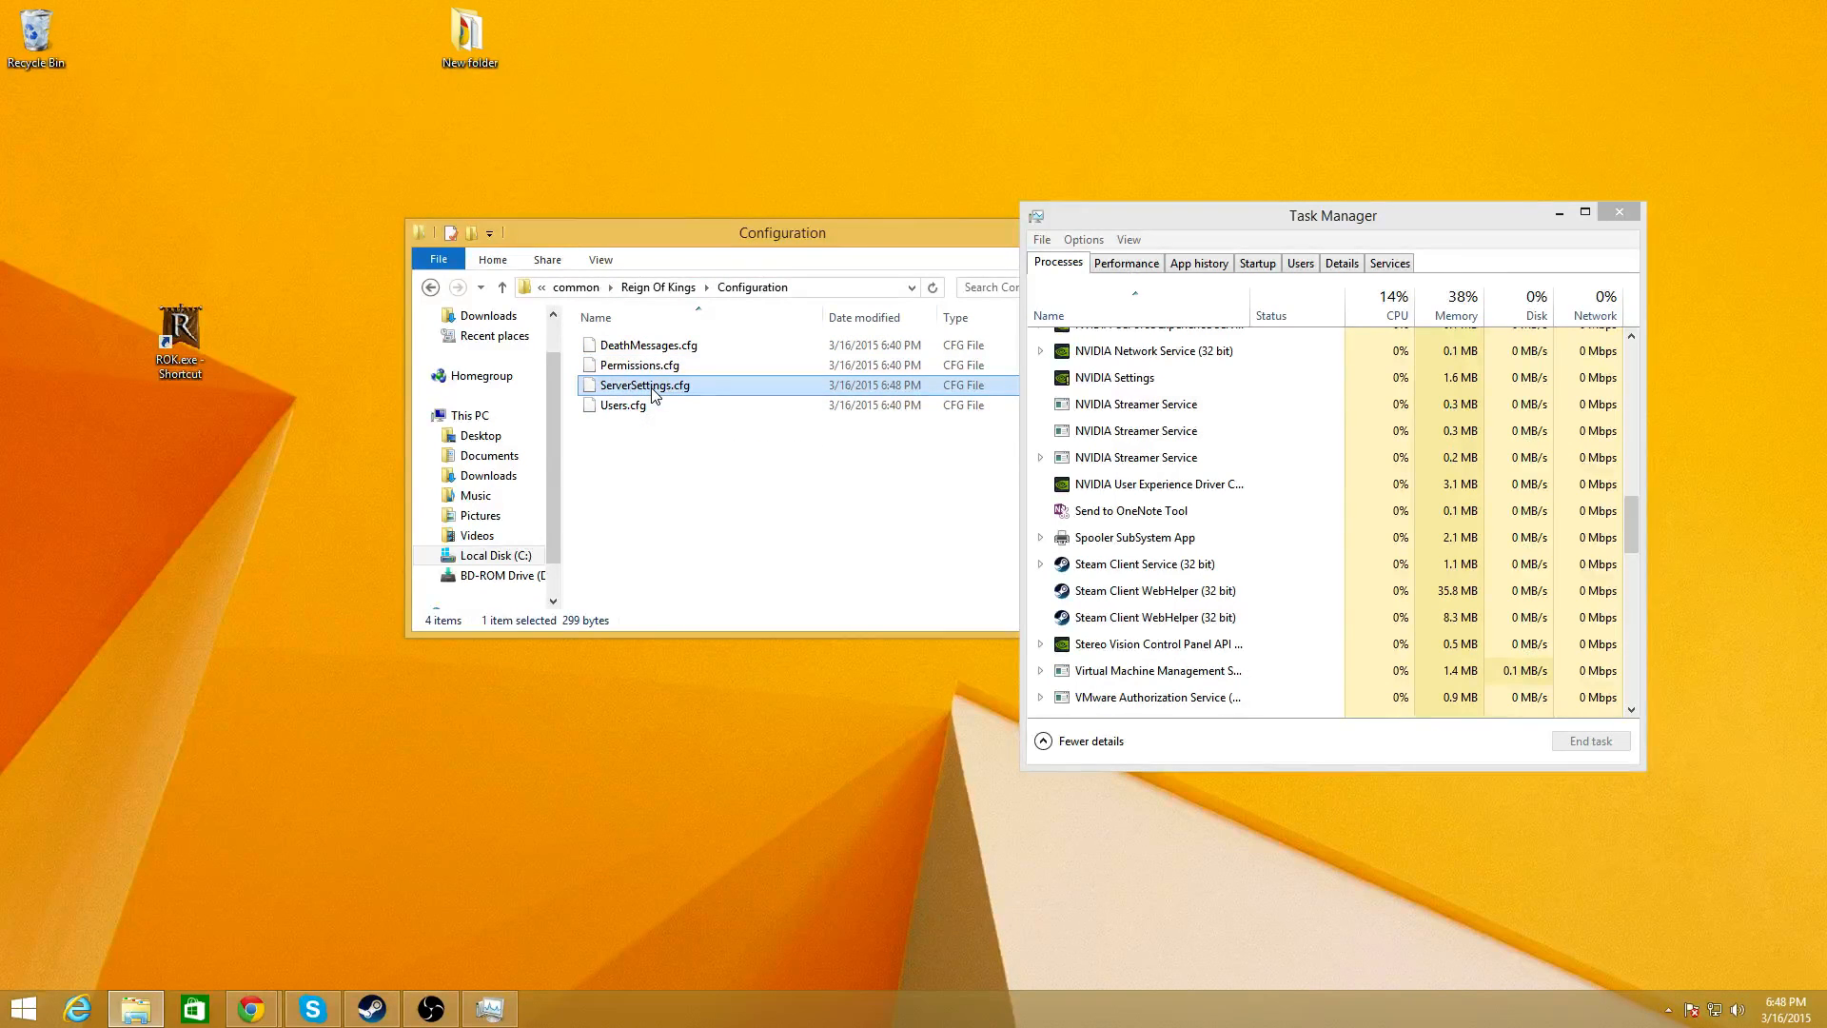
right_click(653, 394)
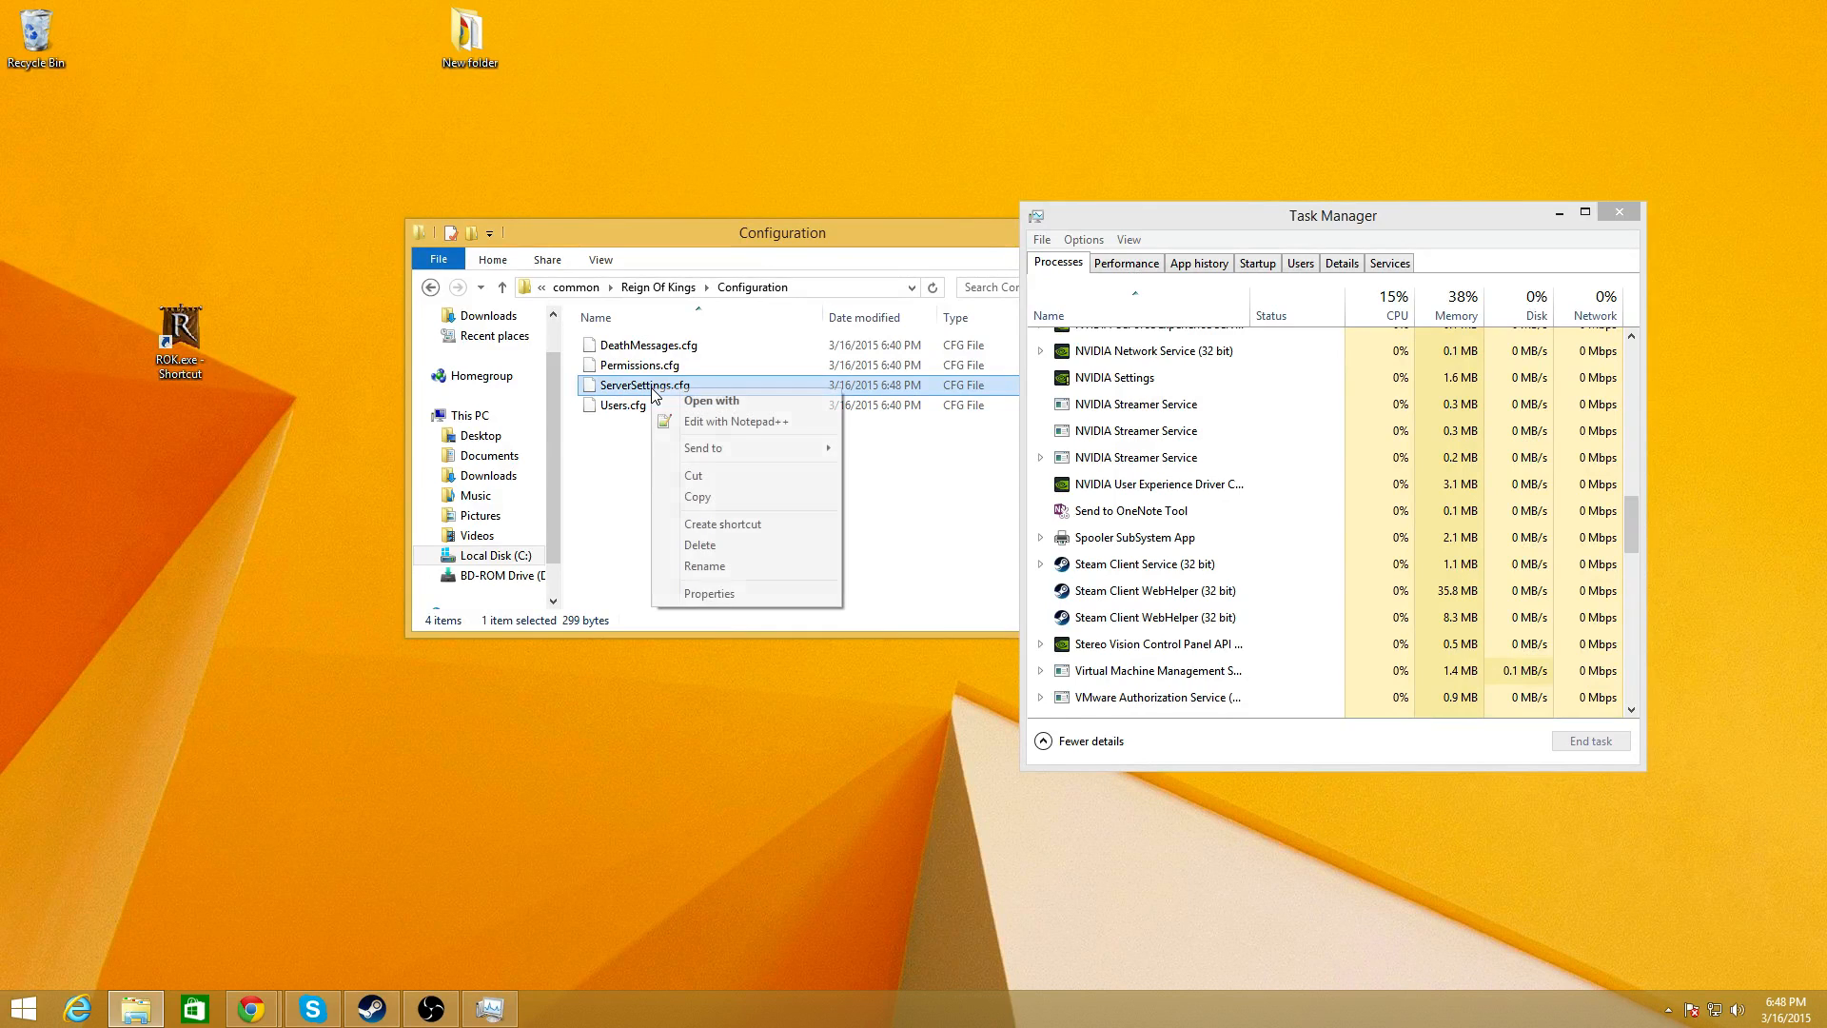
left_click(747, 423)
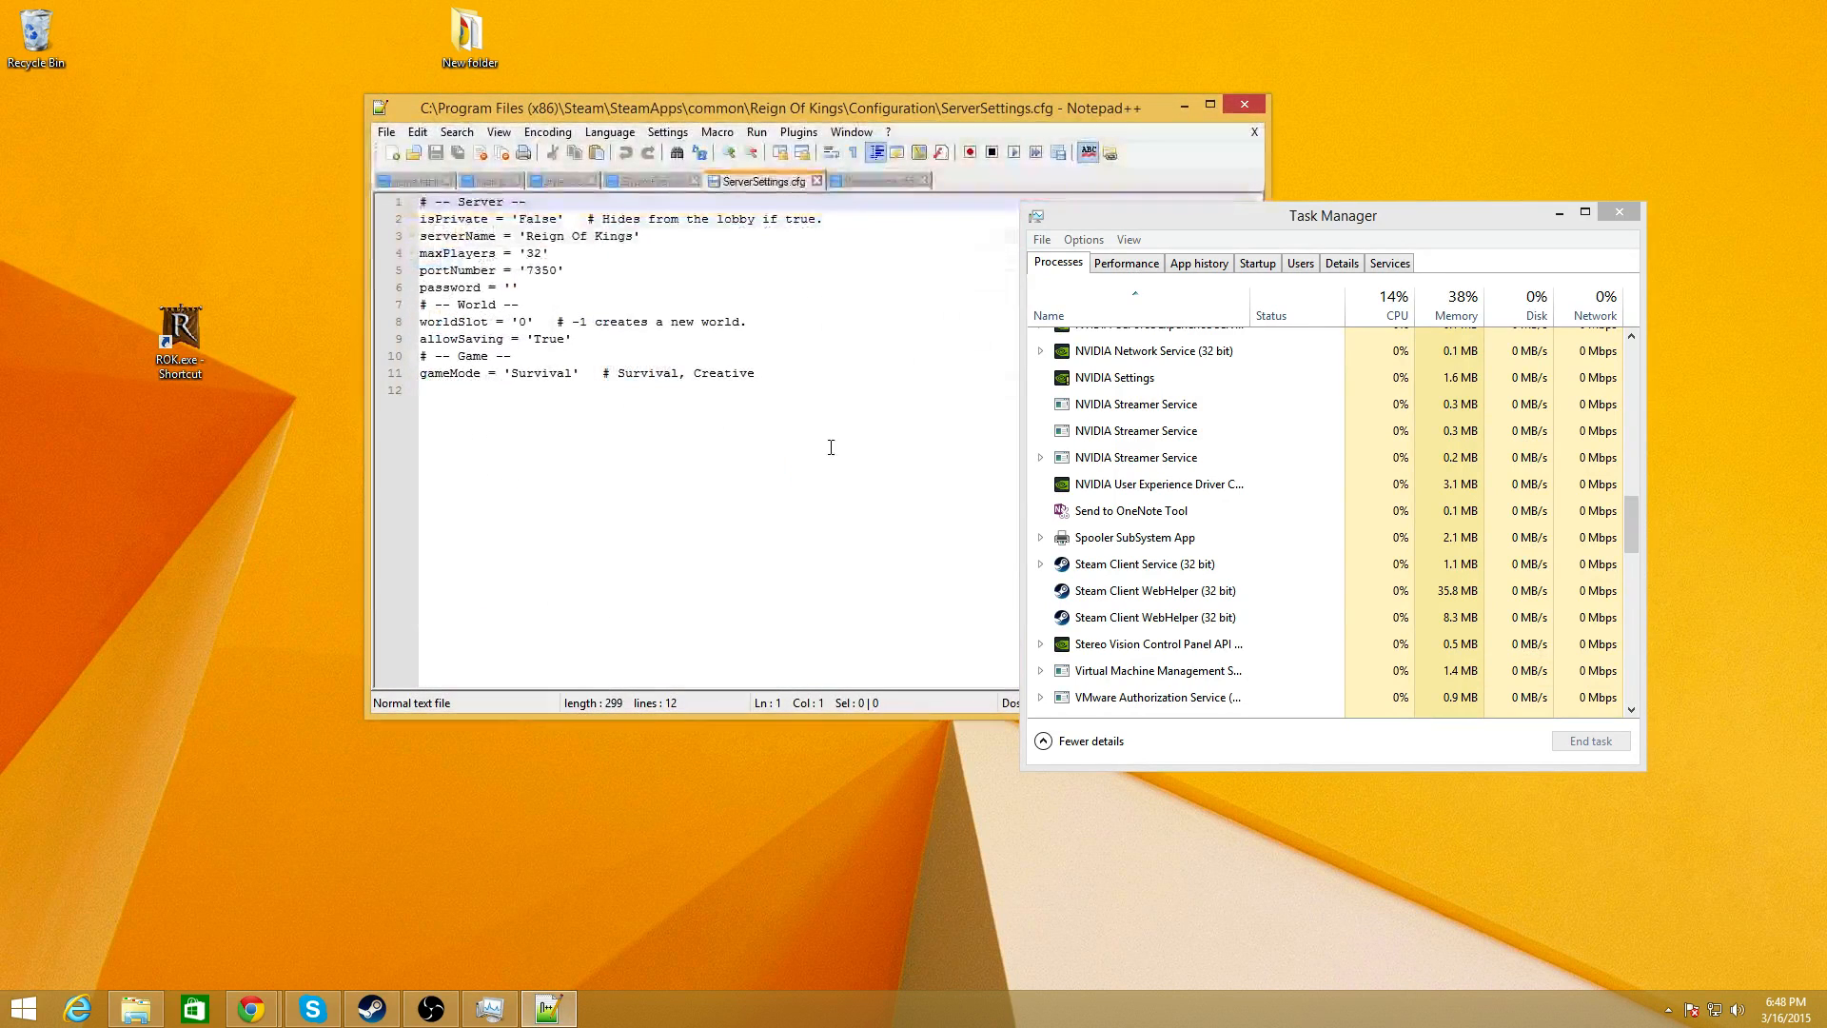
- Review the maxPlayers, serverName and gameMode settings in ServerSettings.cfg, and close Notepad++
left_click(493, 285)
mouse_move(527, 271)
left_mouse_down()
mouse_move(561, 272)
mouse_move(542, 253)
left_mouse_up()
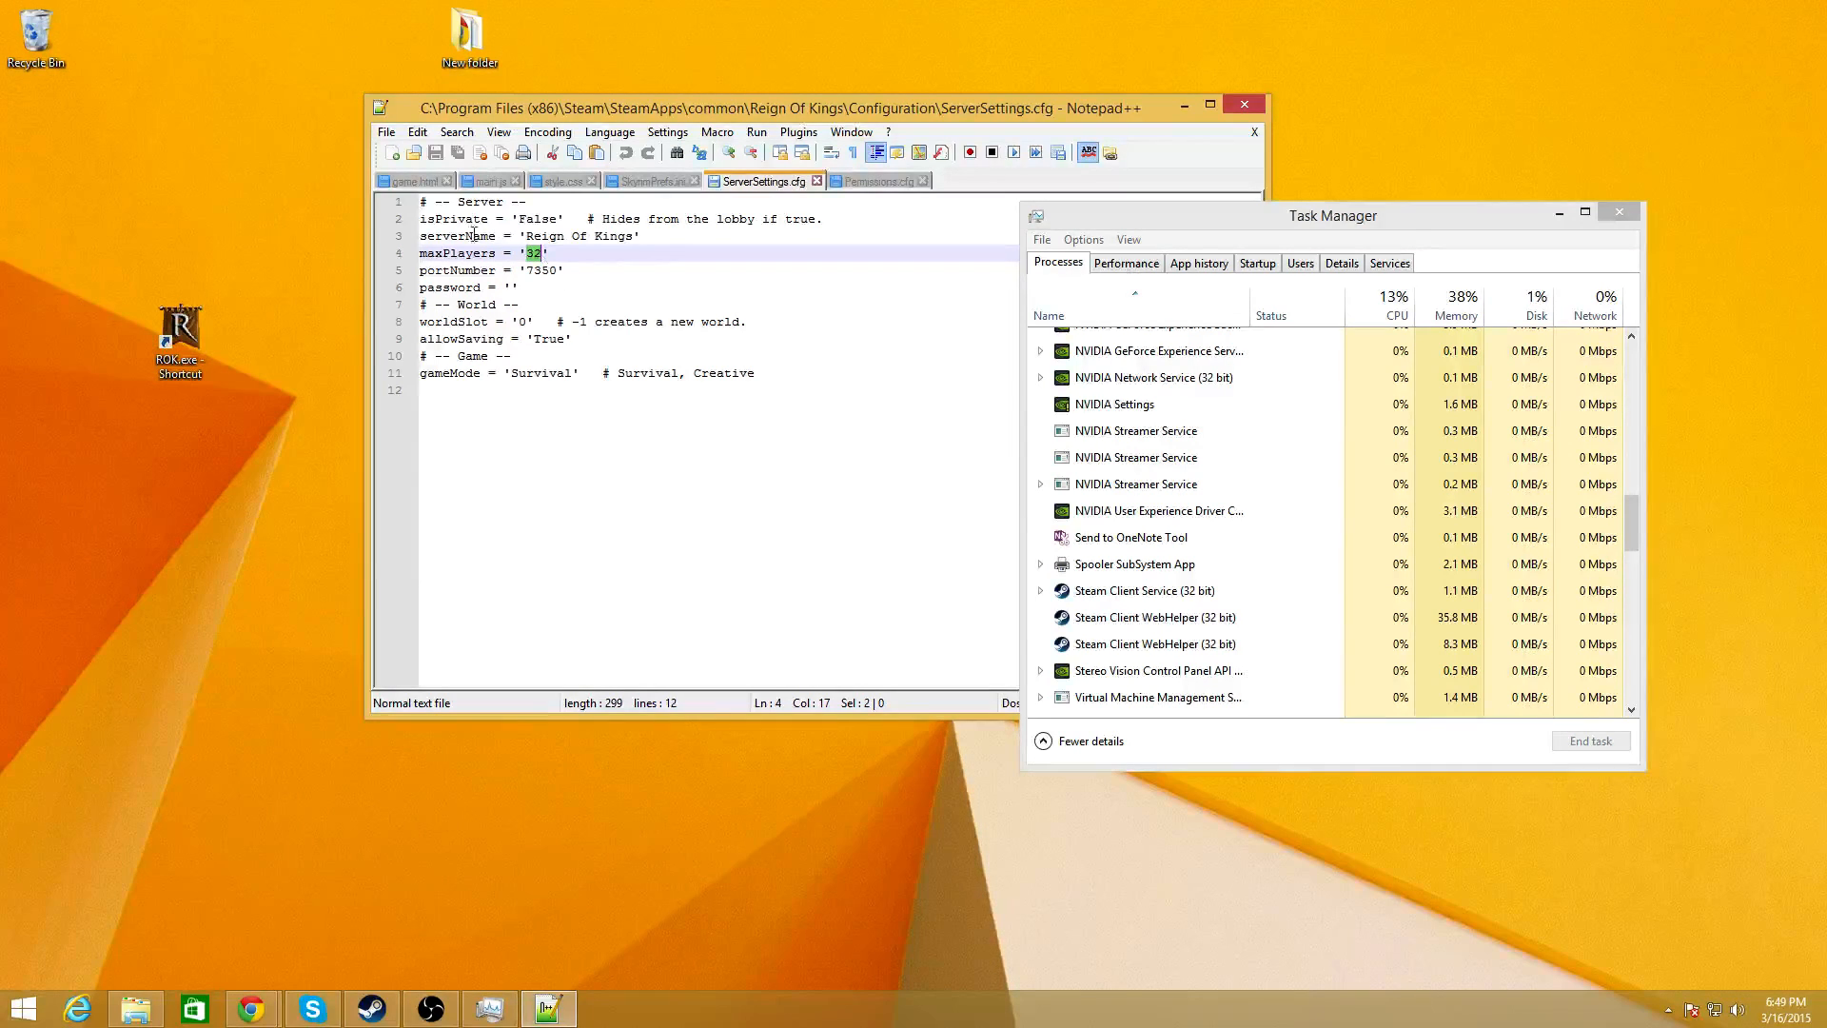
left_click_drag(531, 236, 611, 236)
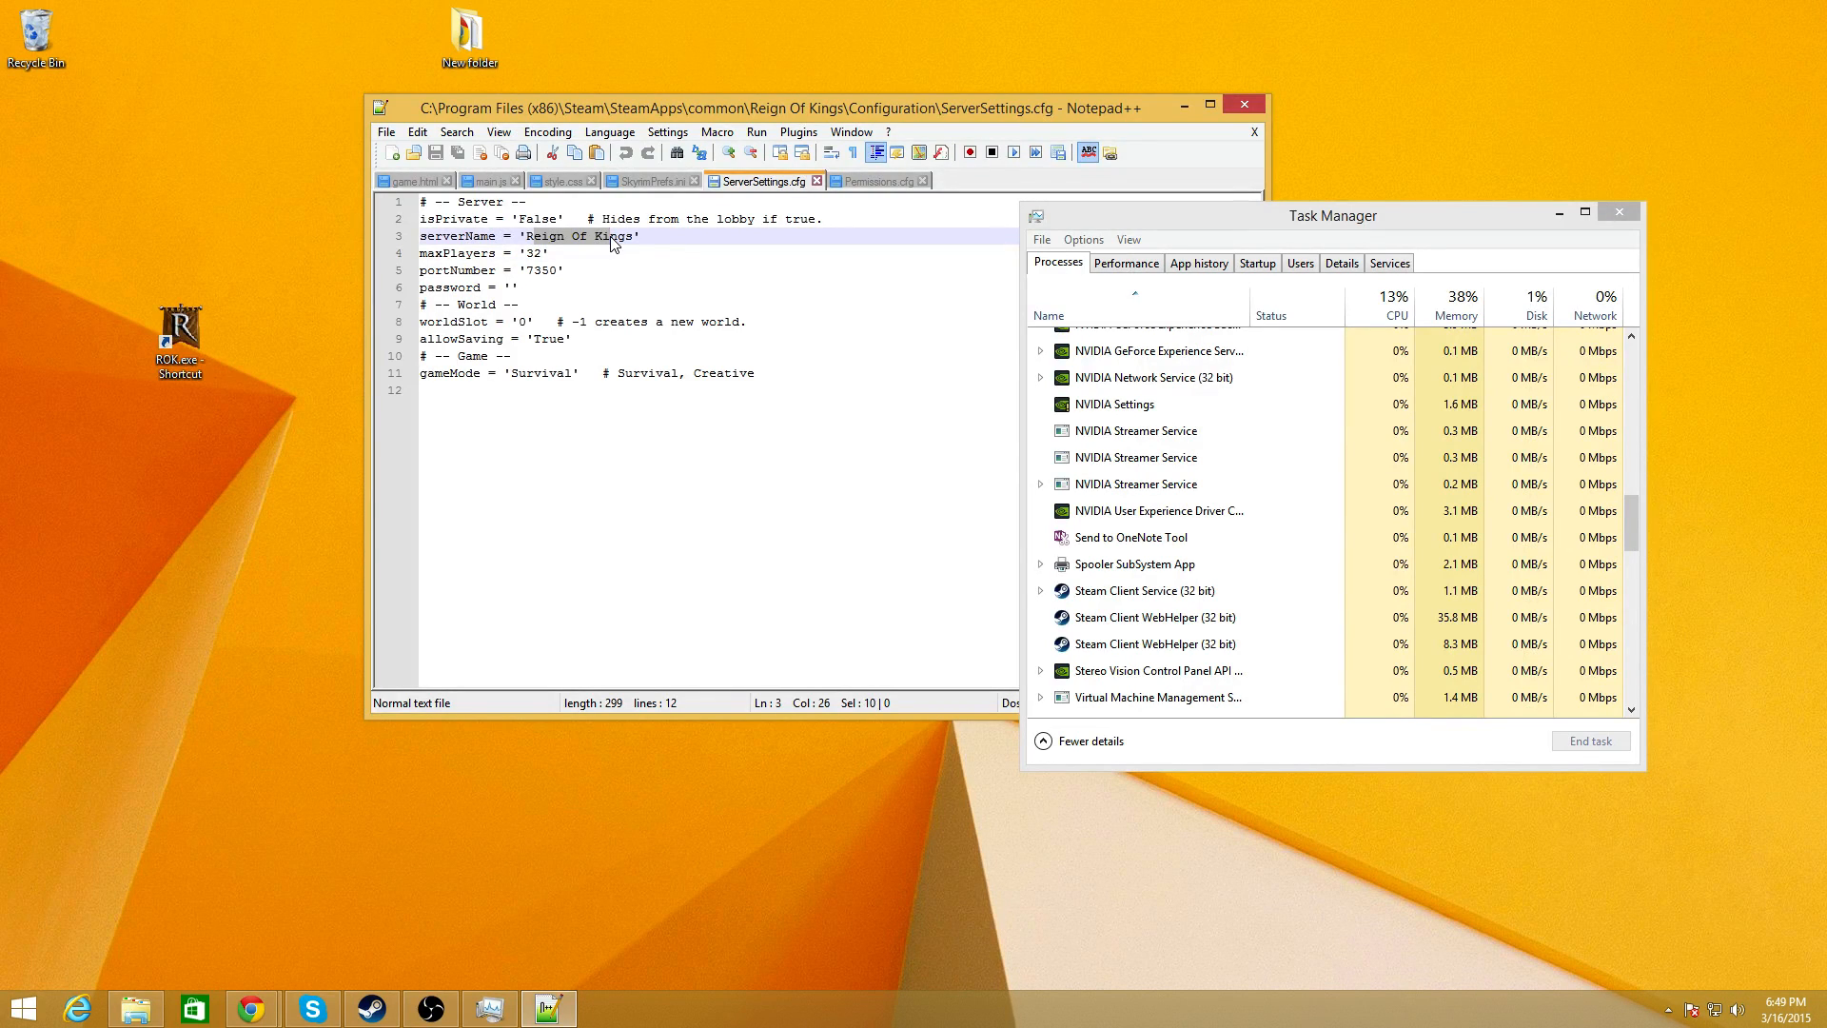
left_click(741, 373)
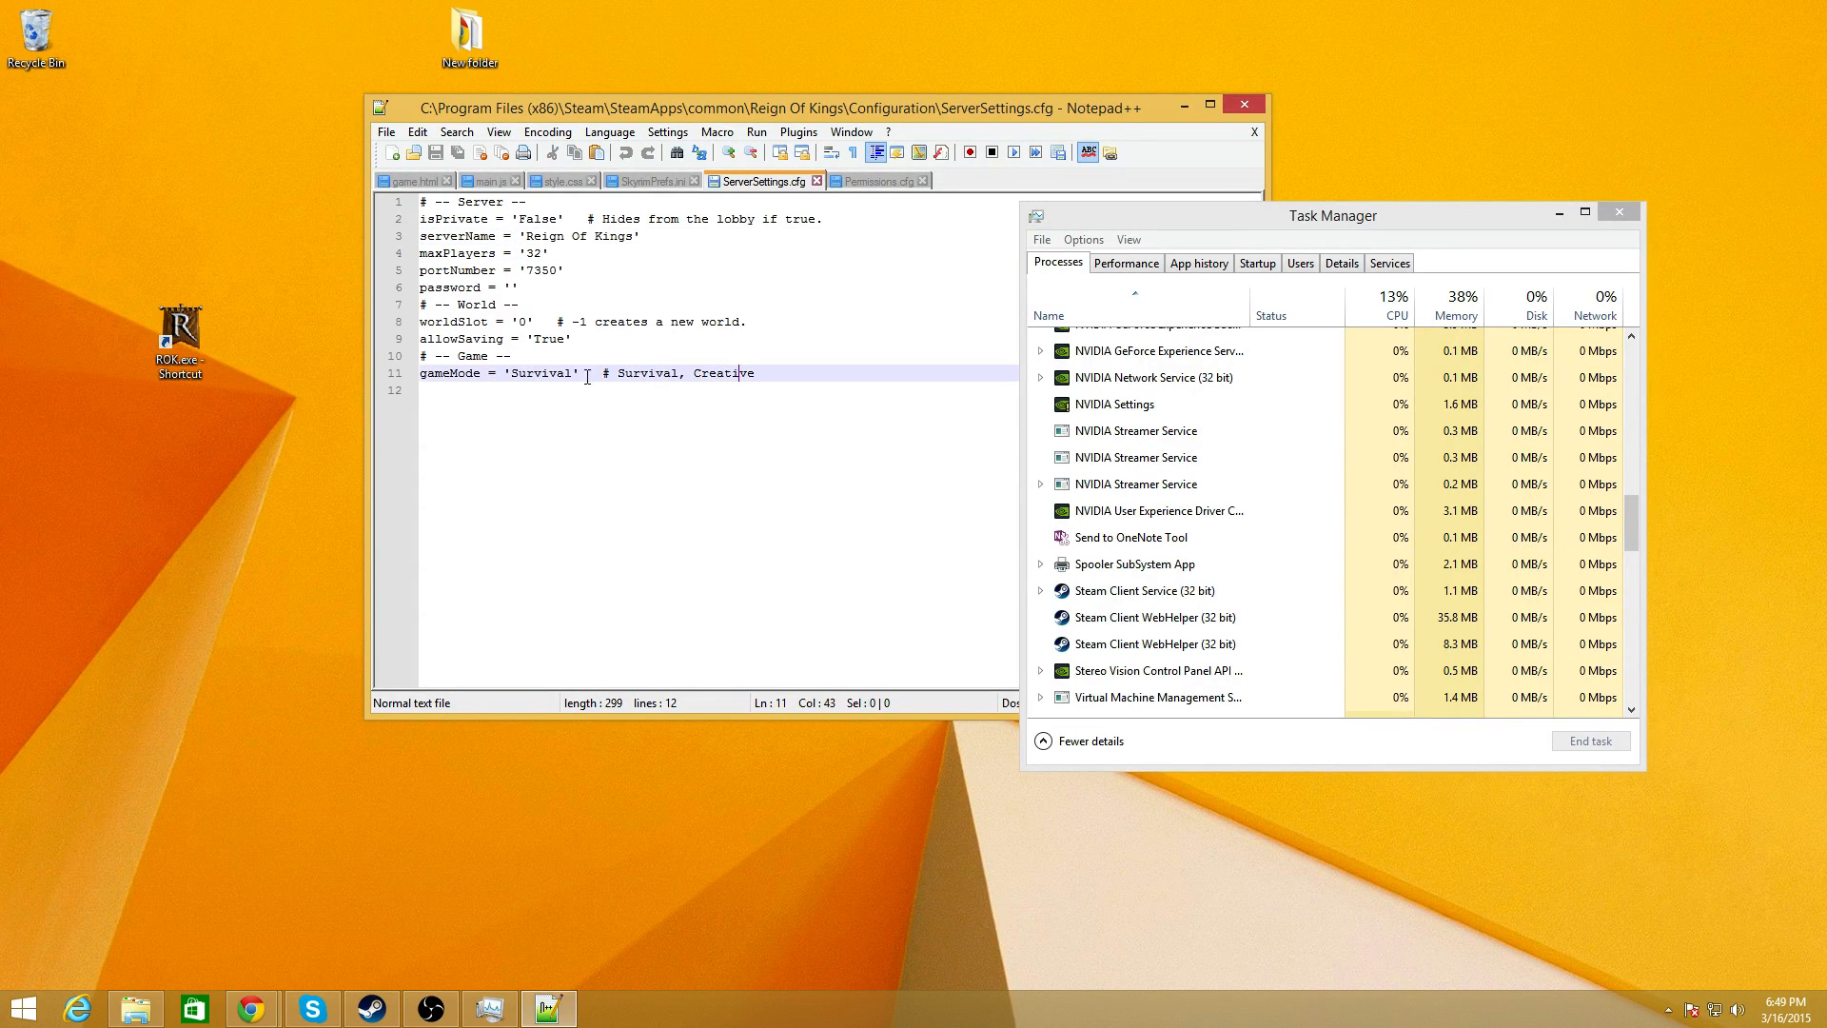
left_click_drag(585, 391, 532, 382)
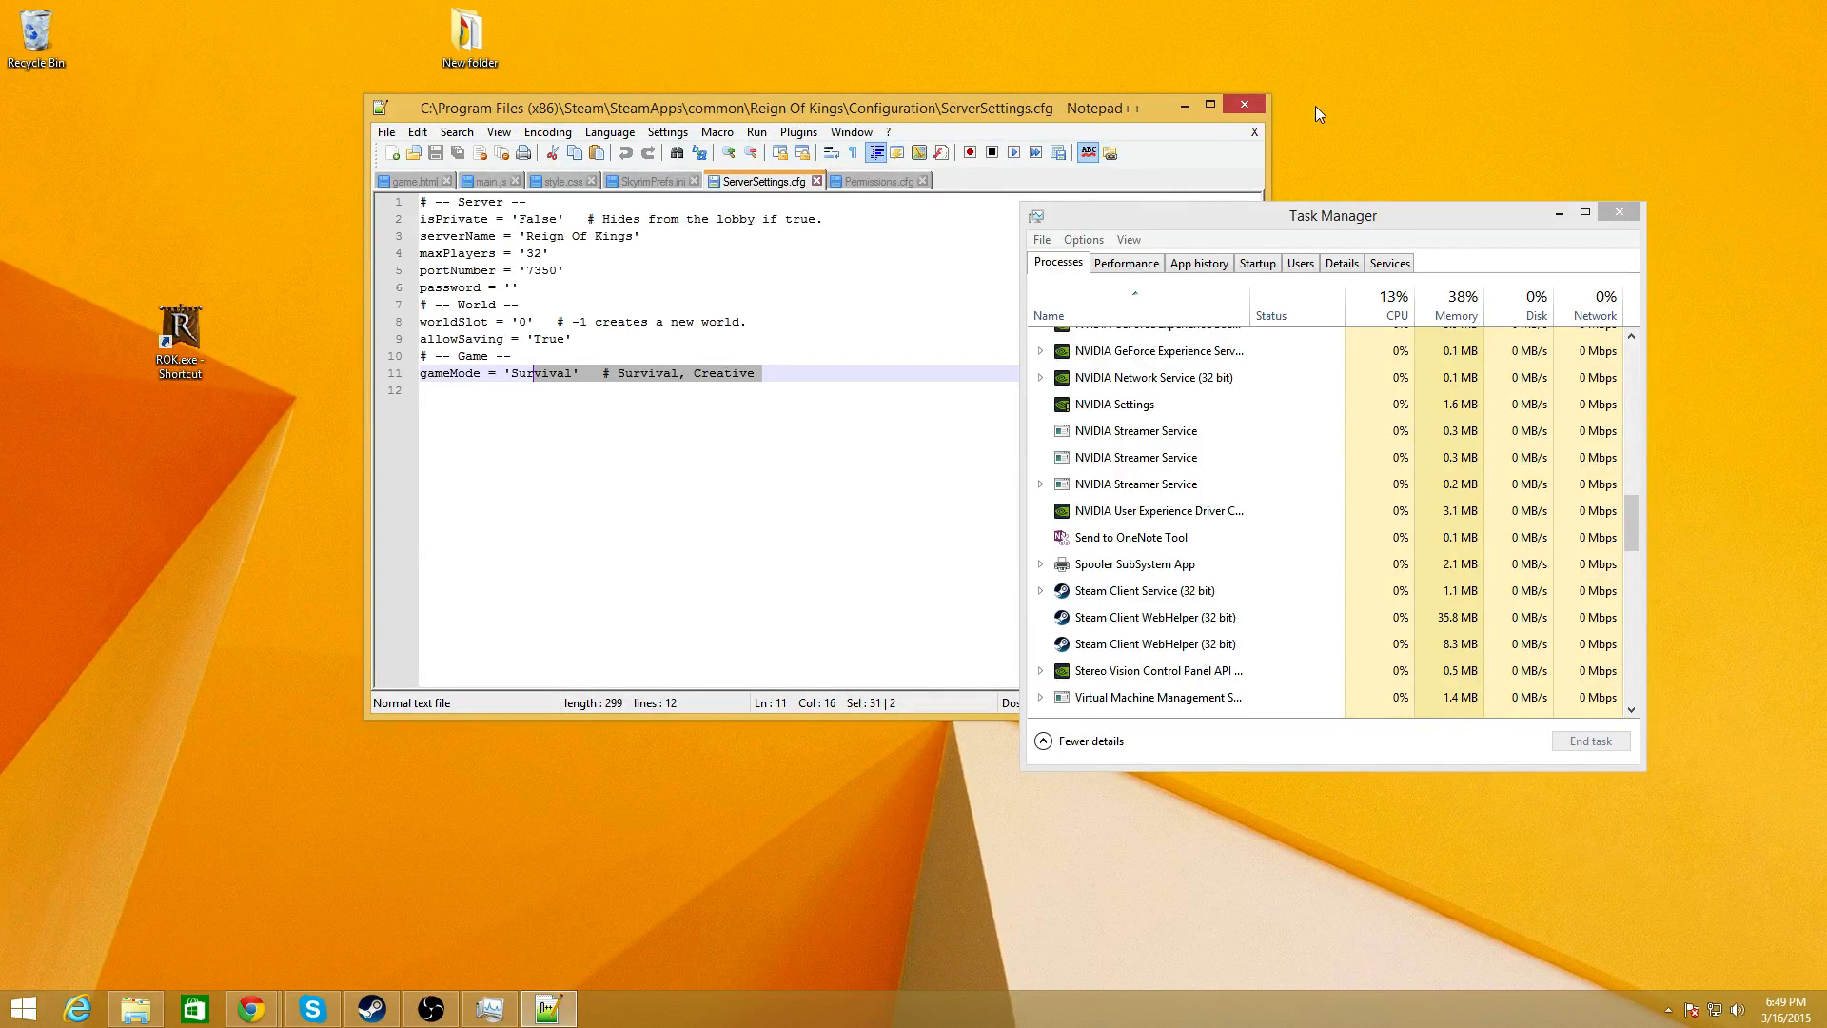
left_click(1241, 102)
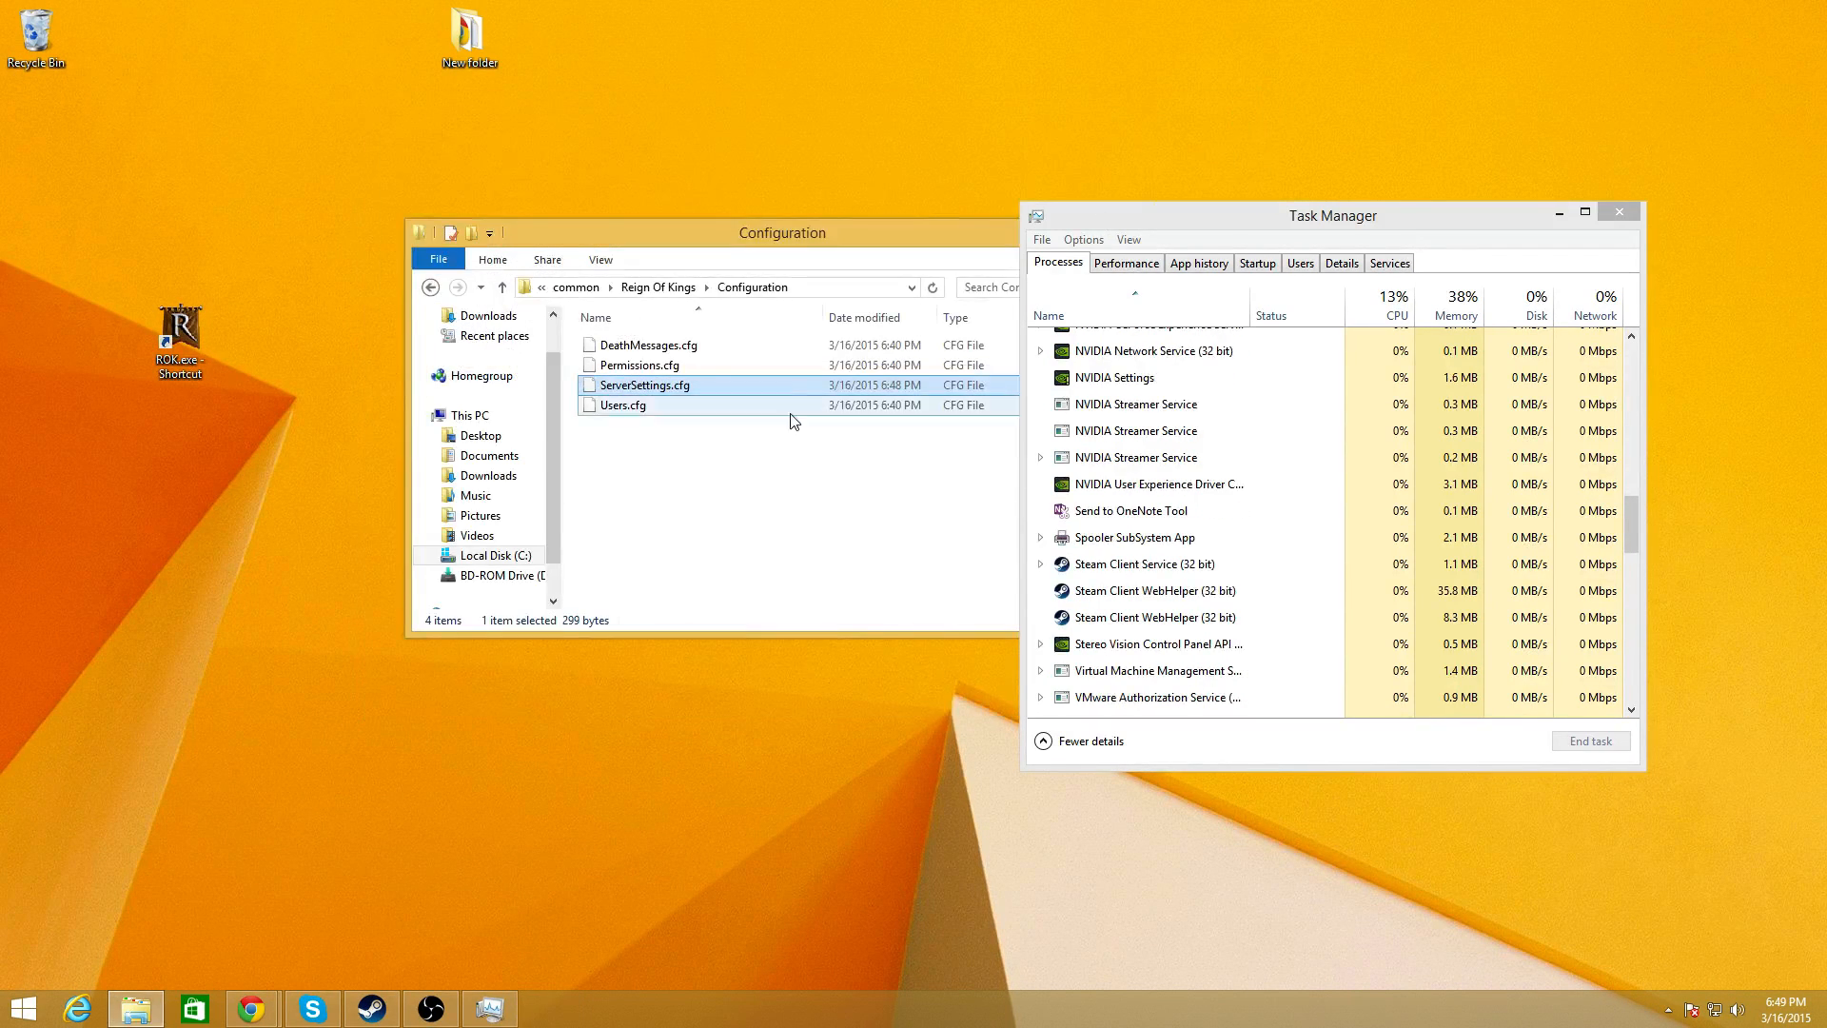
- Open Users.cfg from the Configuration folder in Notepad++, examine its blacklist entries, and close the editor
right_click(626, 406)
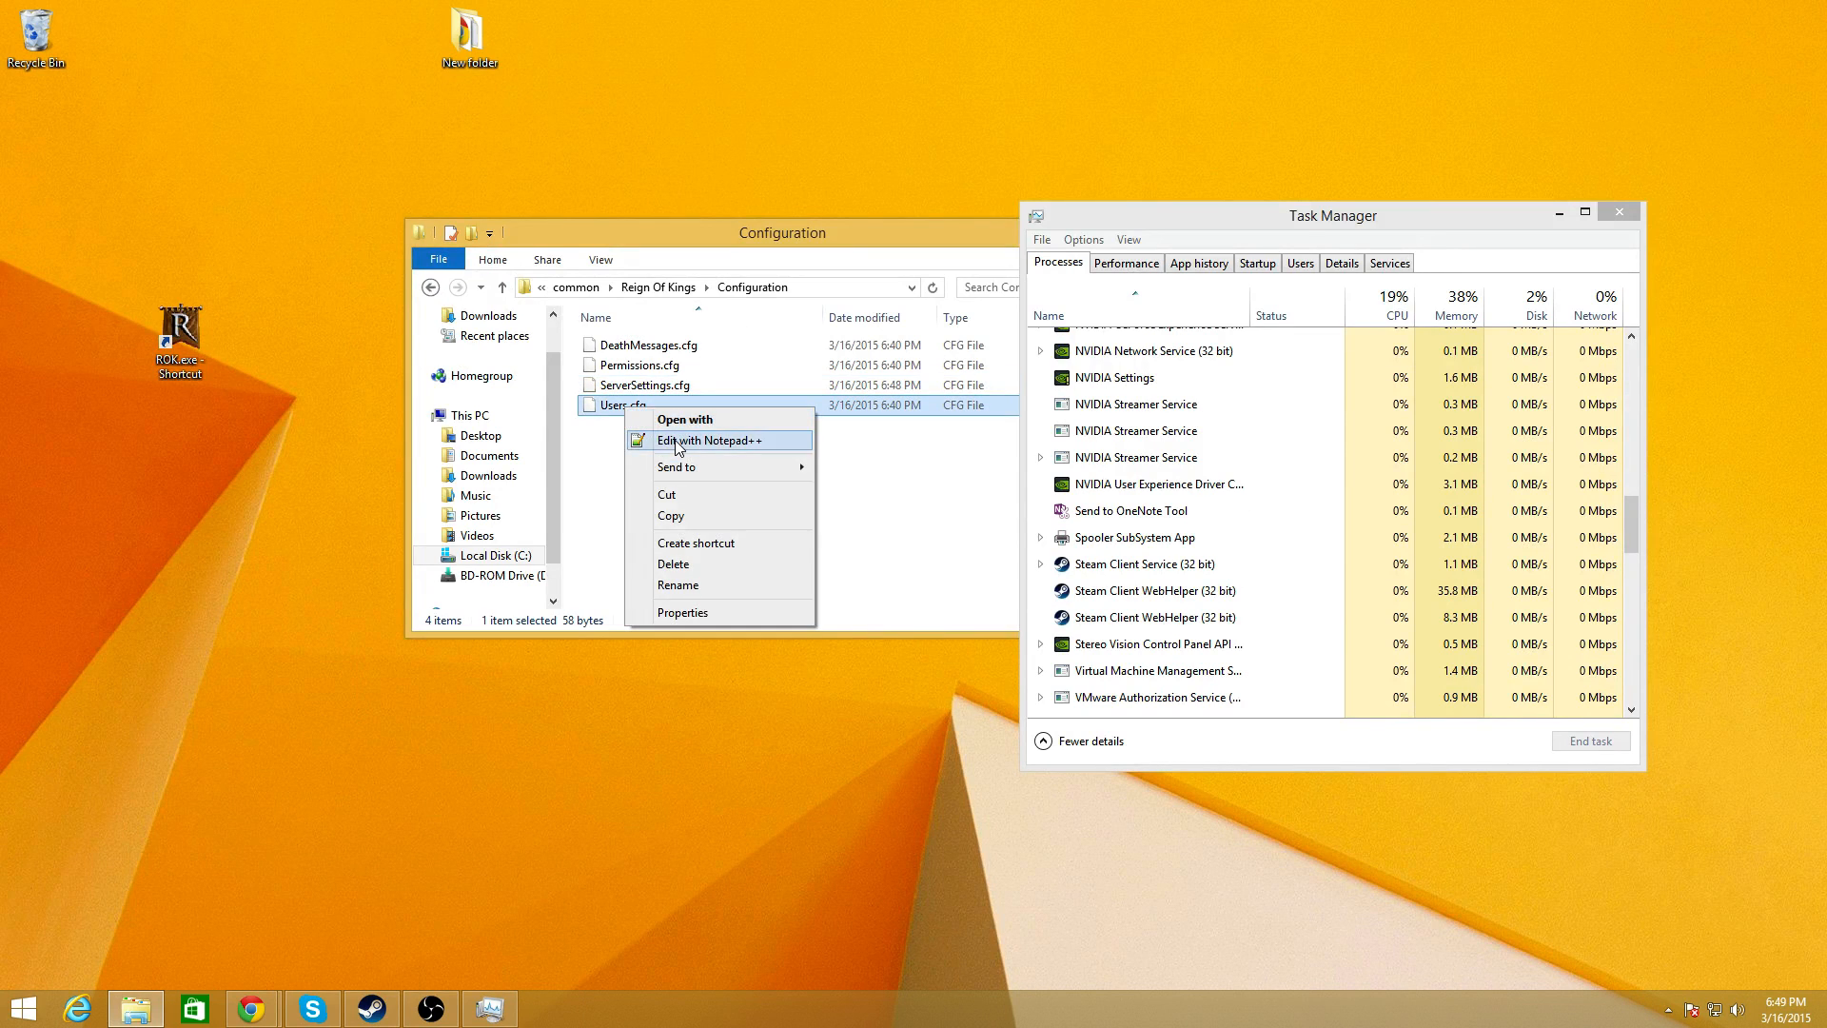
left_click(709, 440)
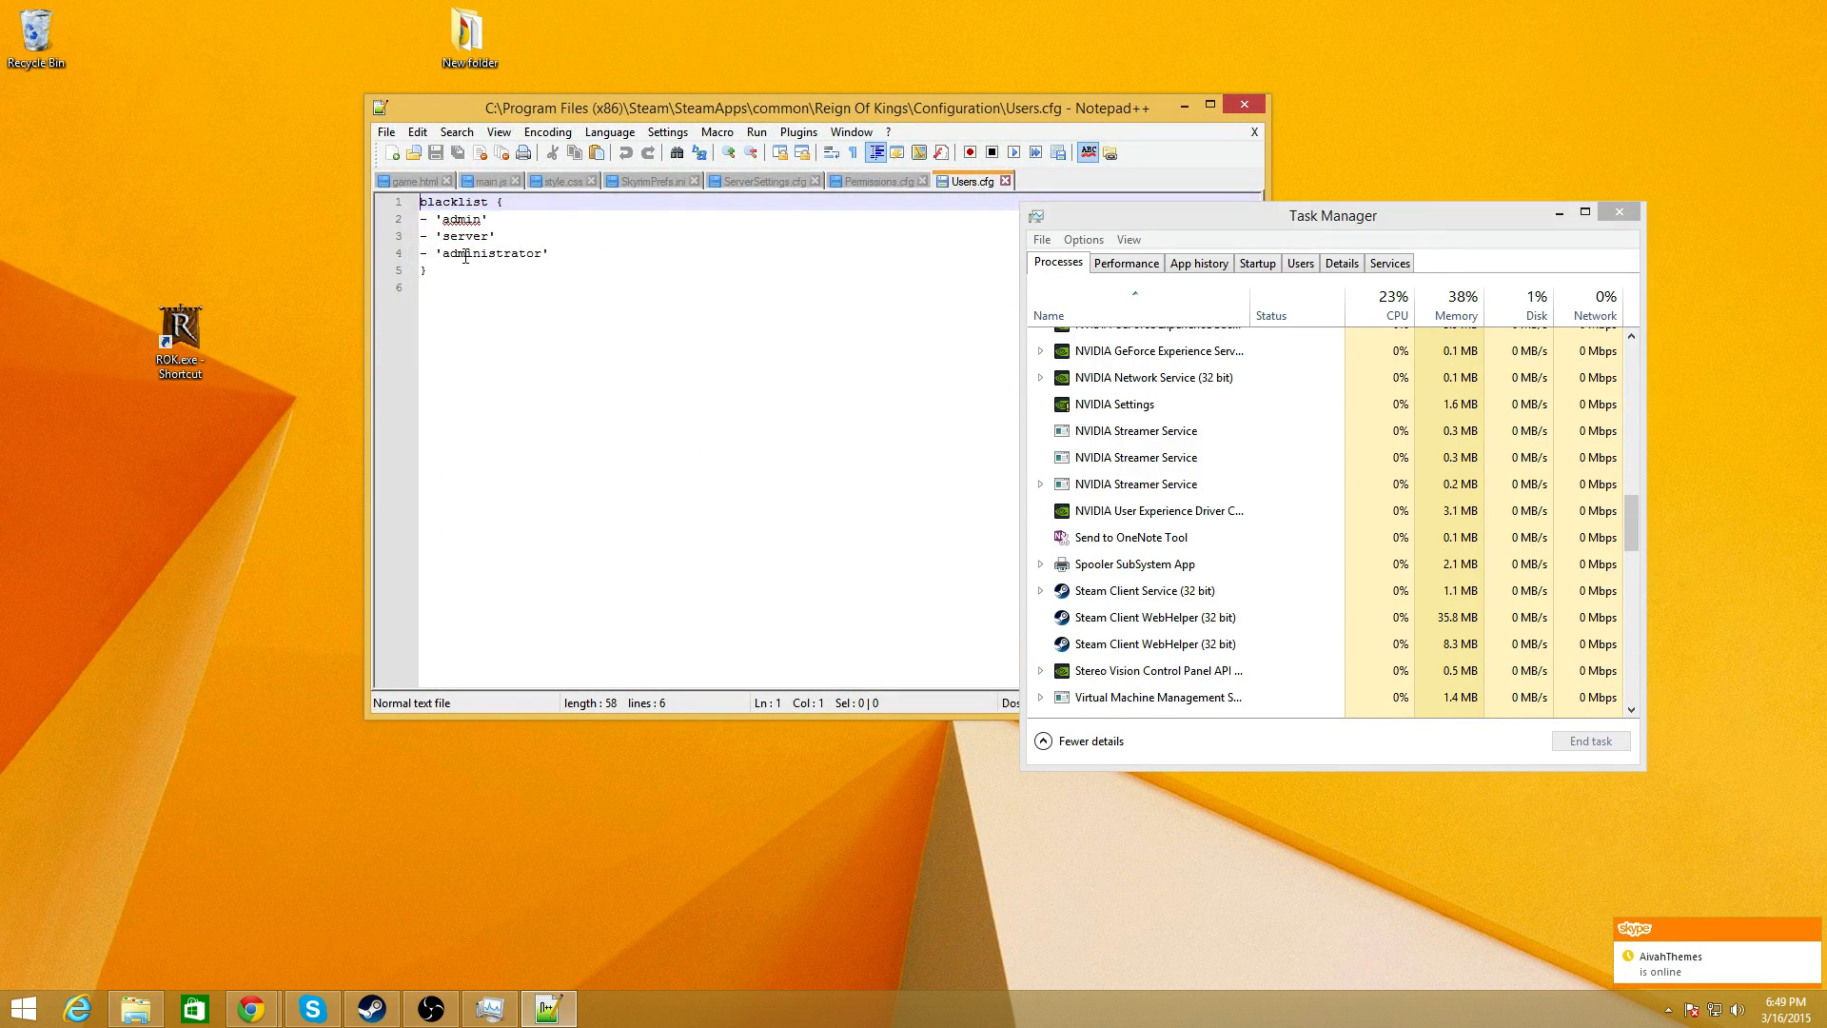
left_click(465, 253)
key("End")
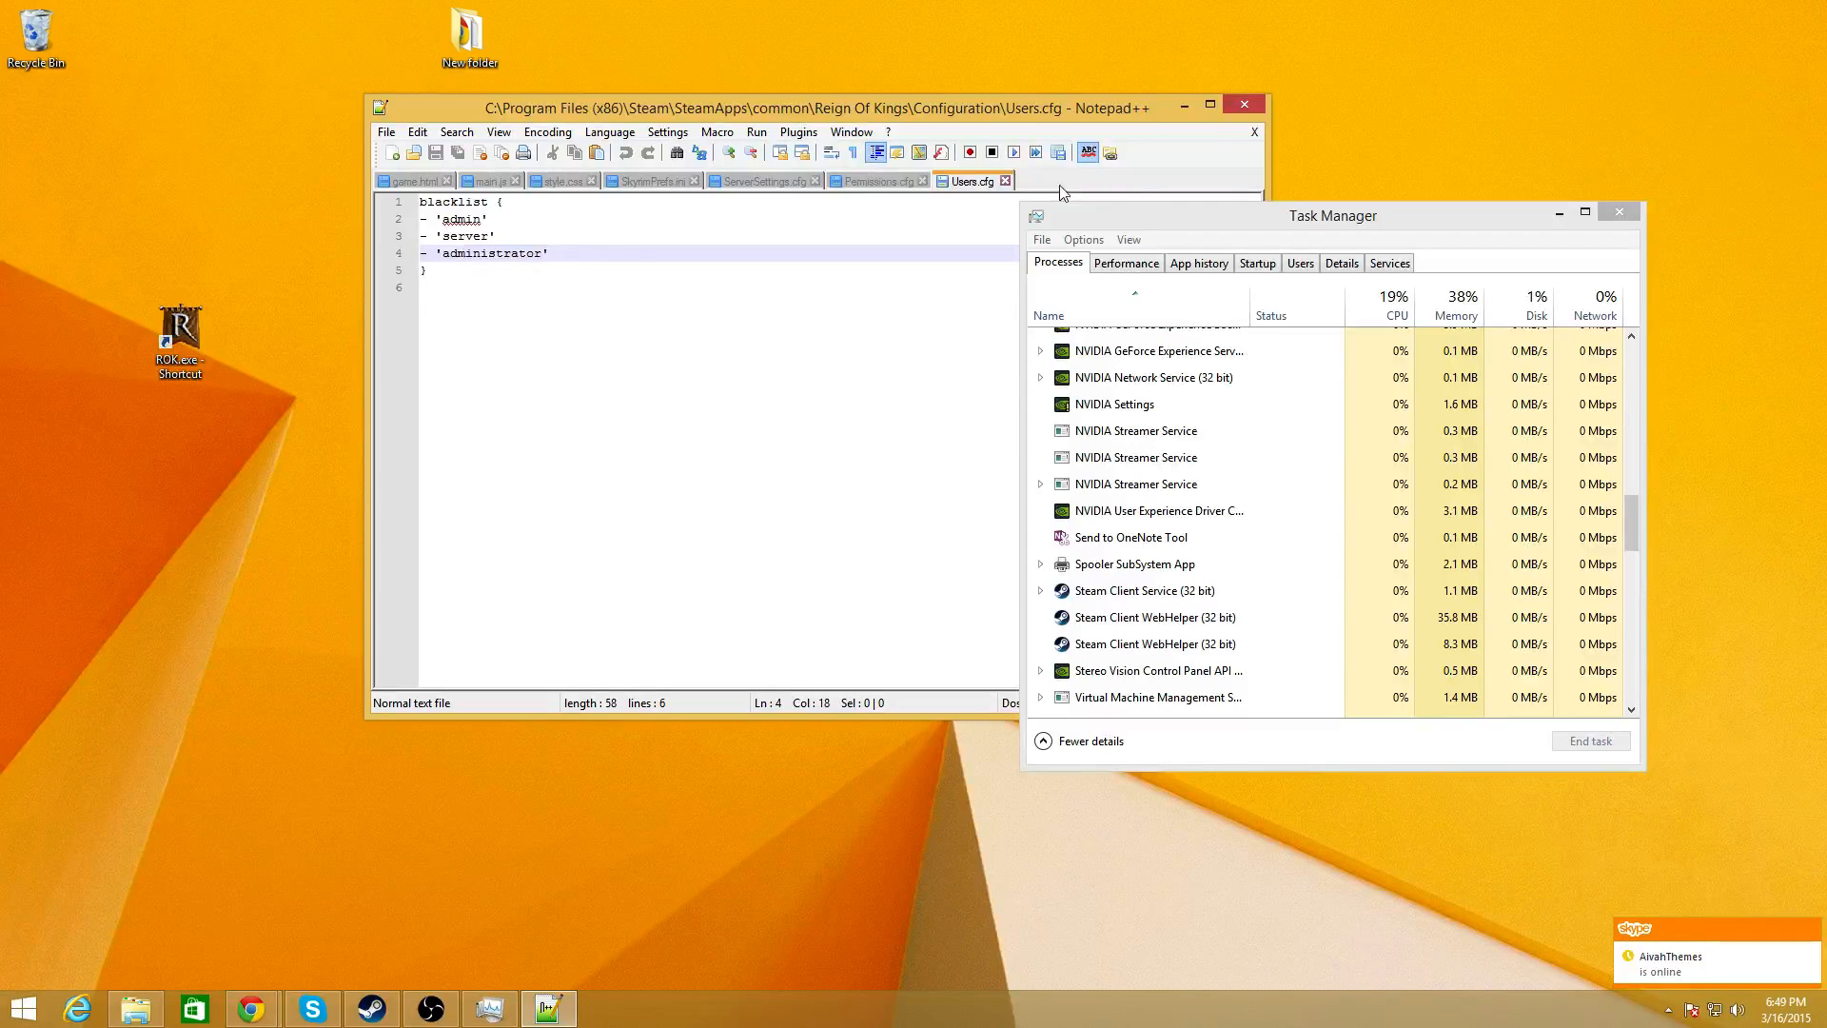
left_click(1247, 101)
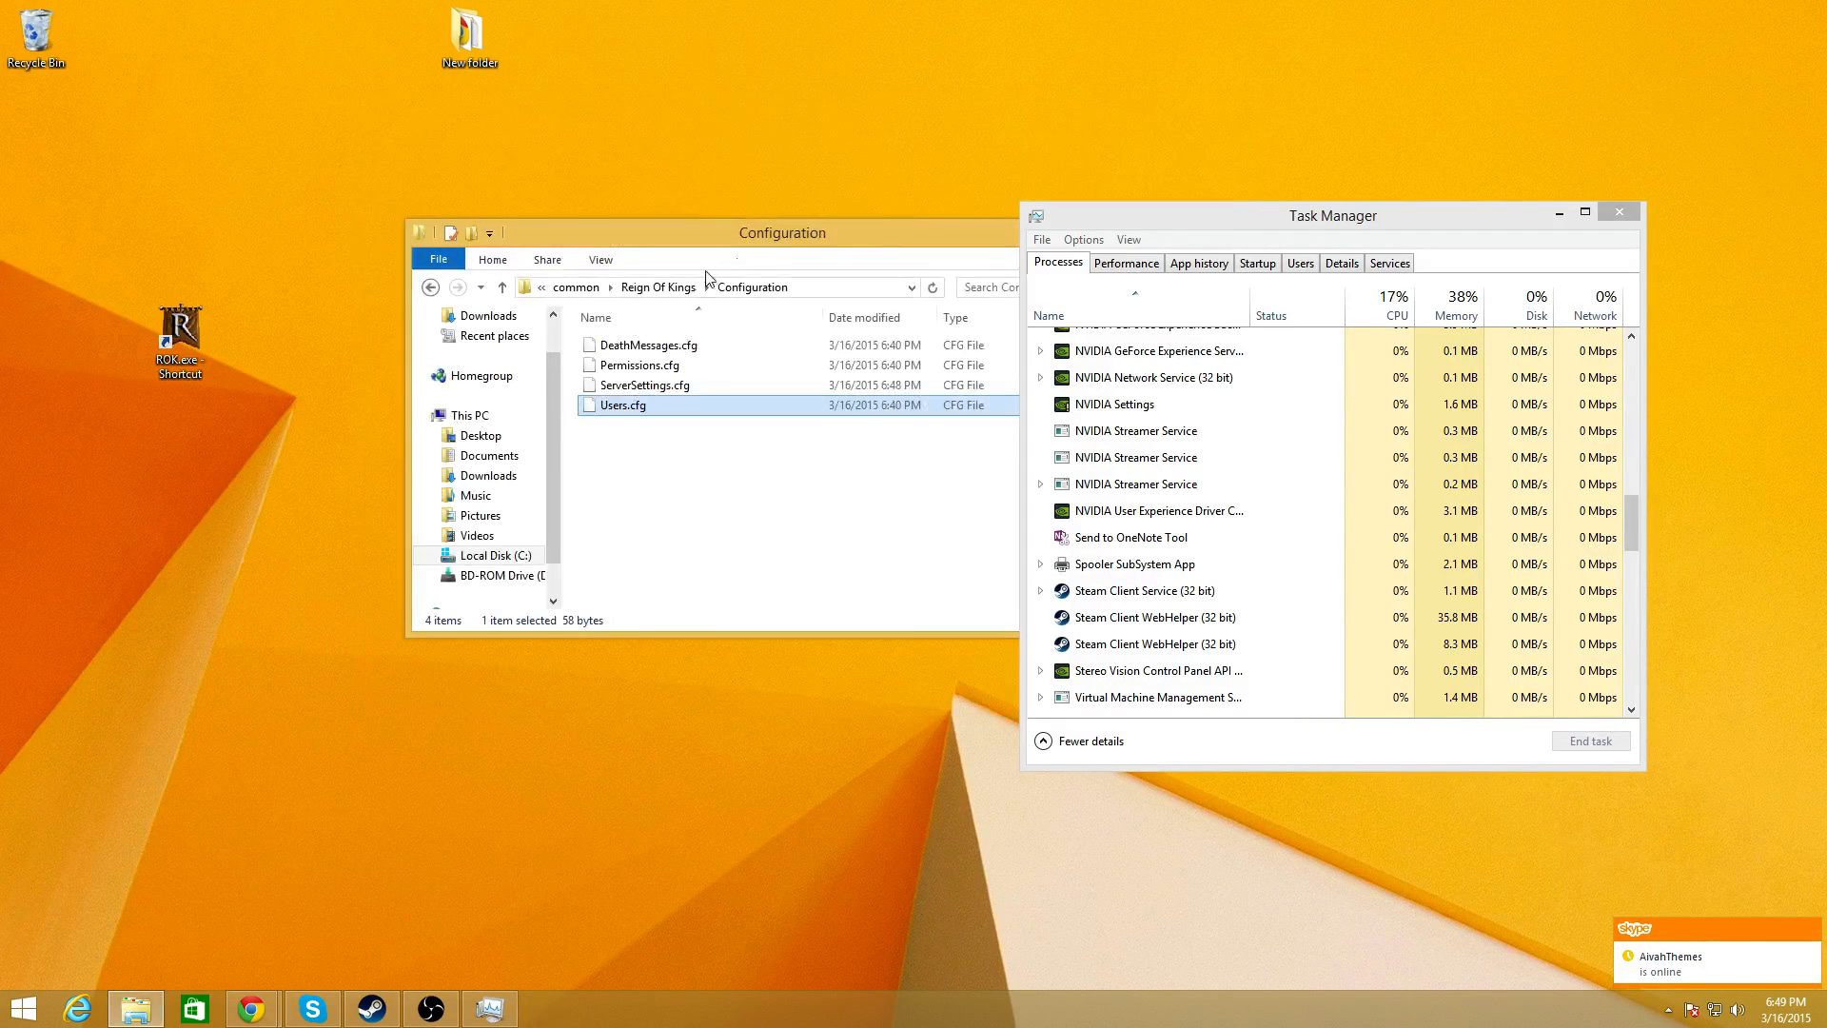
- Open Permissions.cfg in Notepad++, examine its default group, users and admin permission blocks, and close the file
right_click(643, 365)
left_click(681, 386)
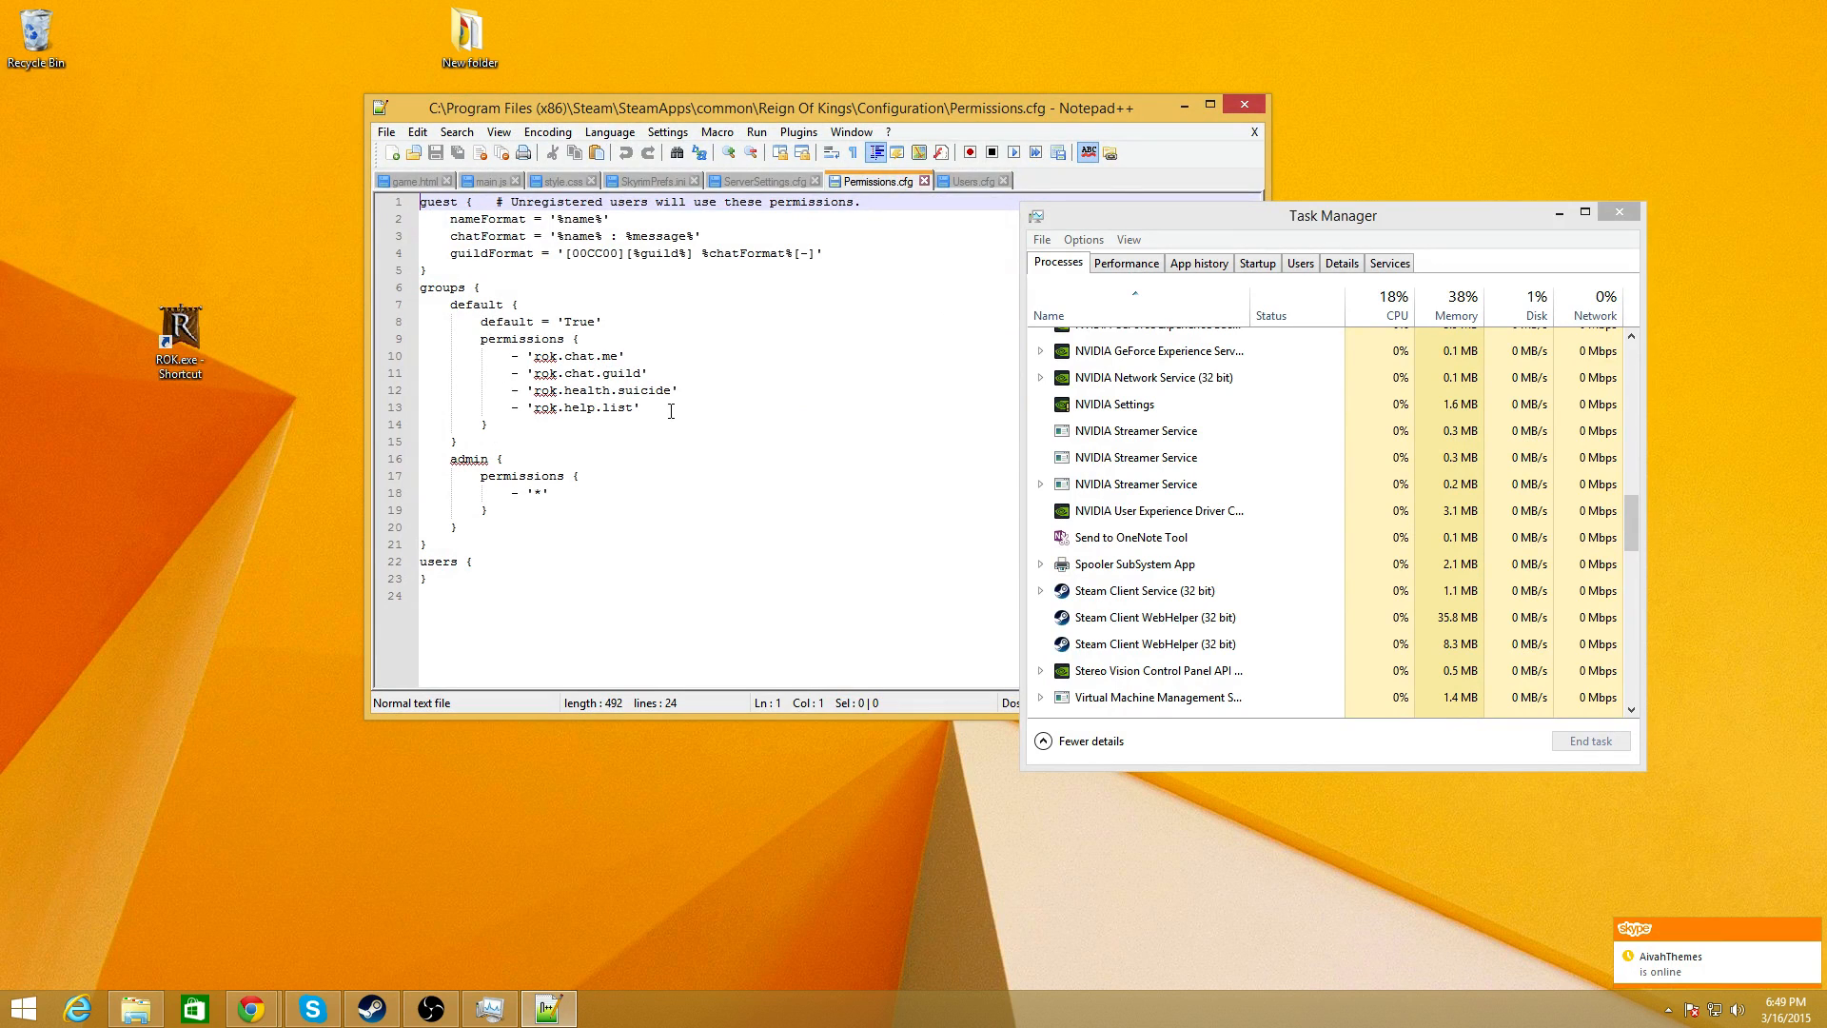
left_click(673, 408)
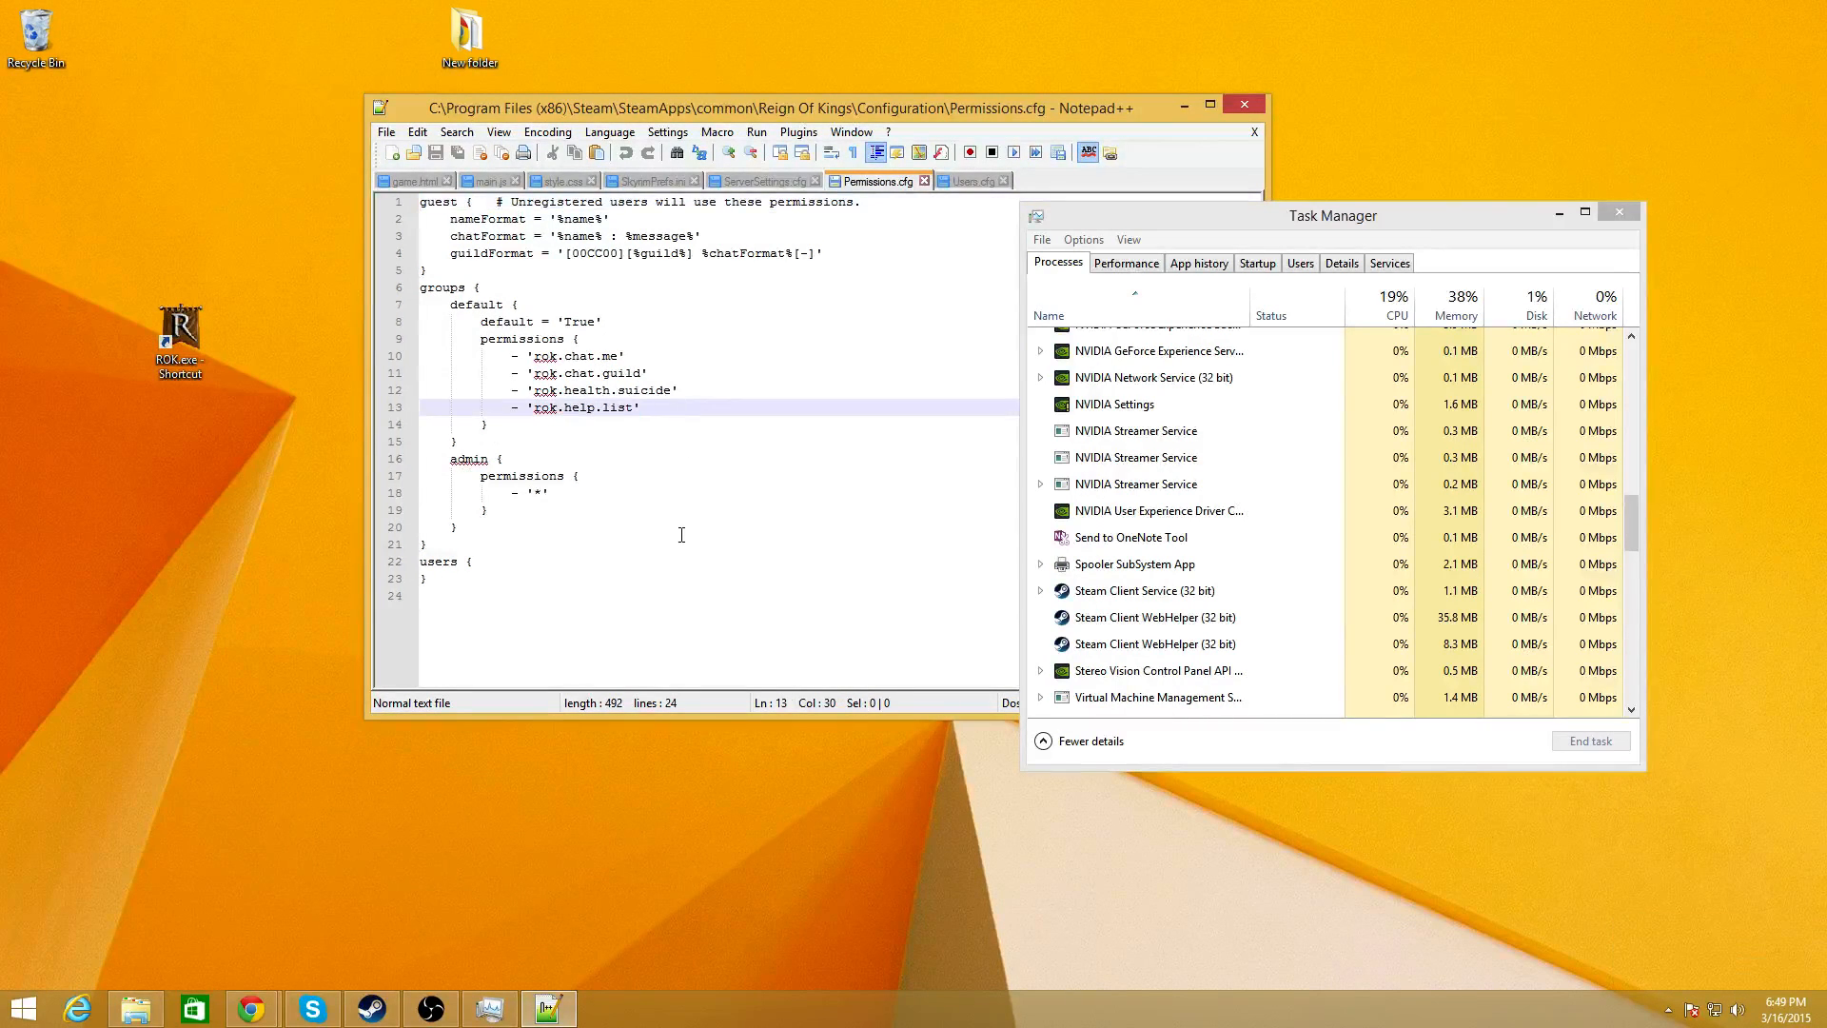
left_click_drag(480, 561, 533, 572)
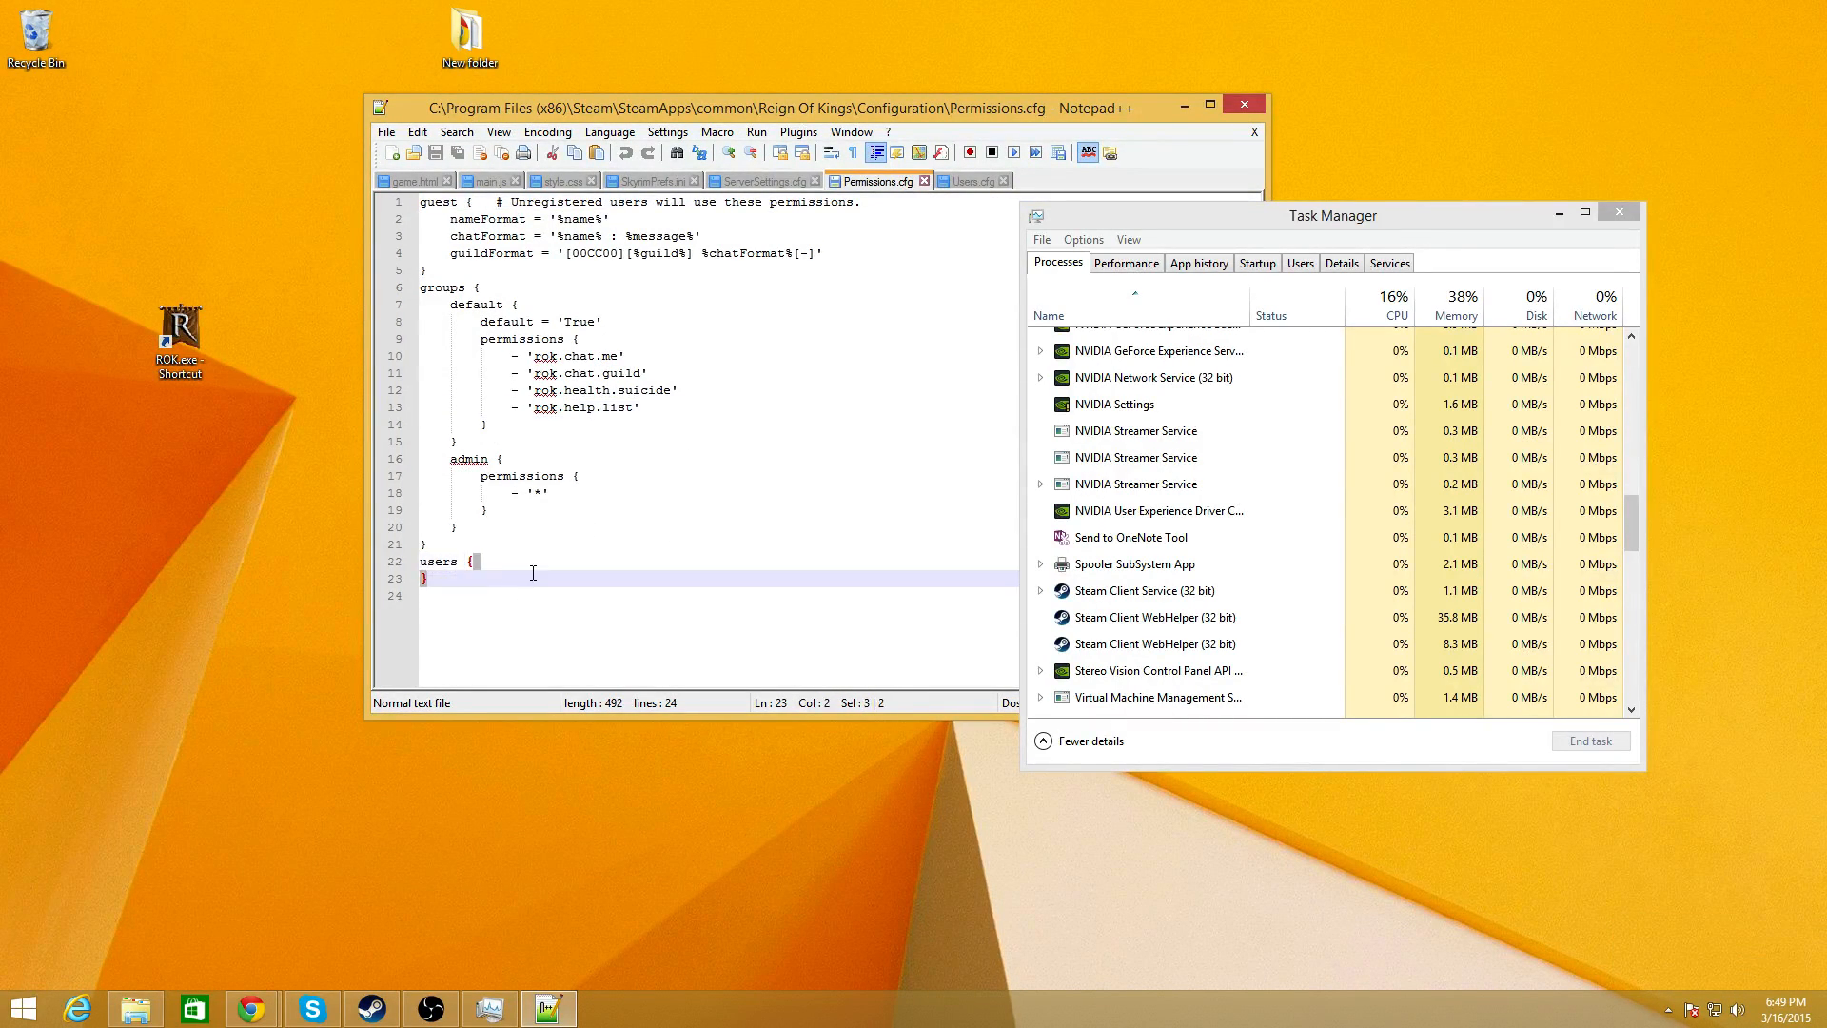
left_click_drag(519, 462, 652, 506)
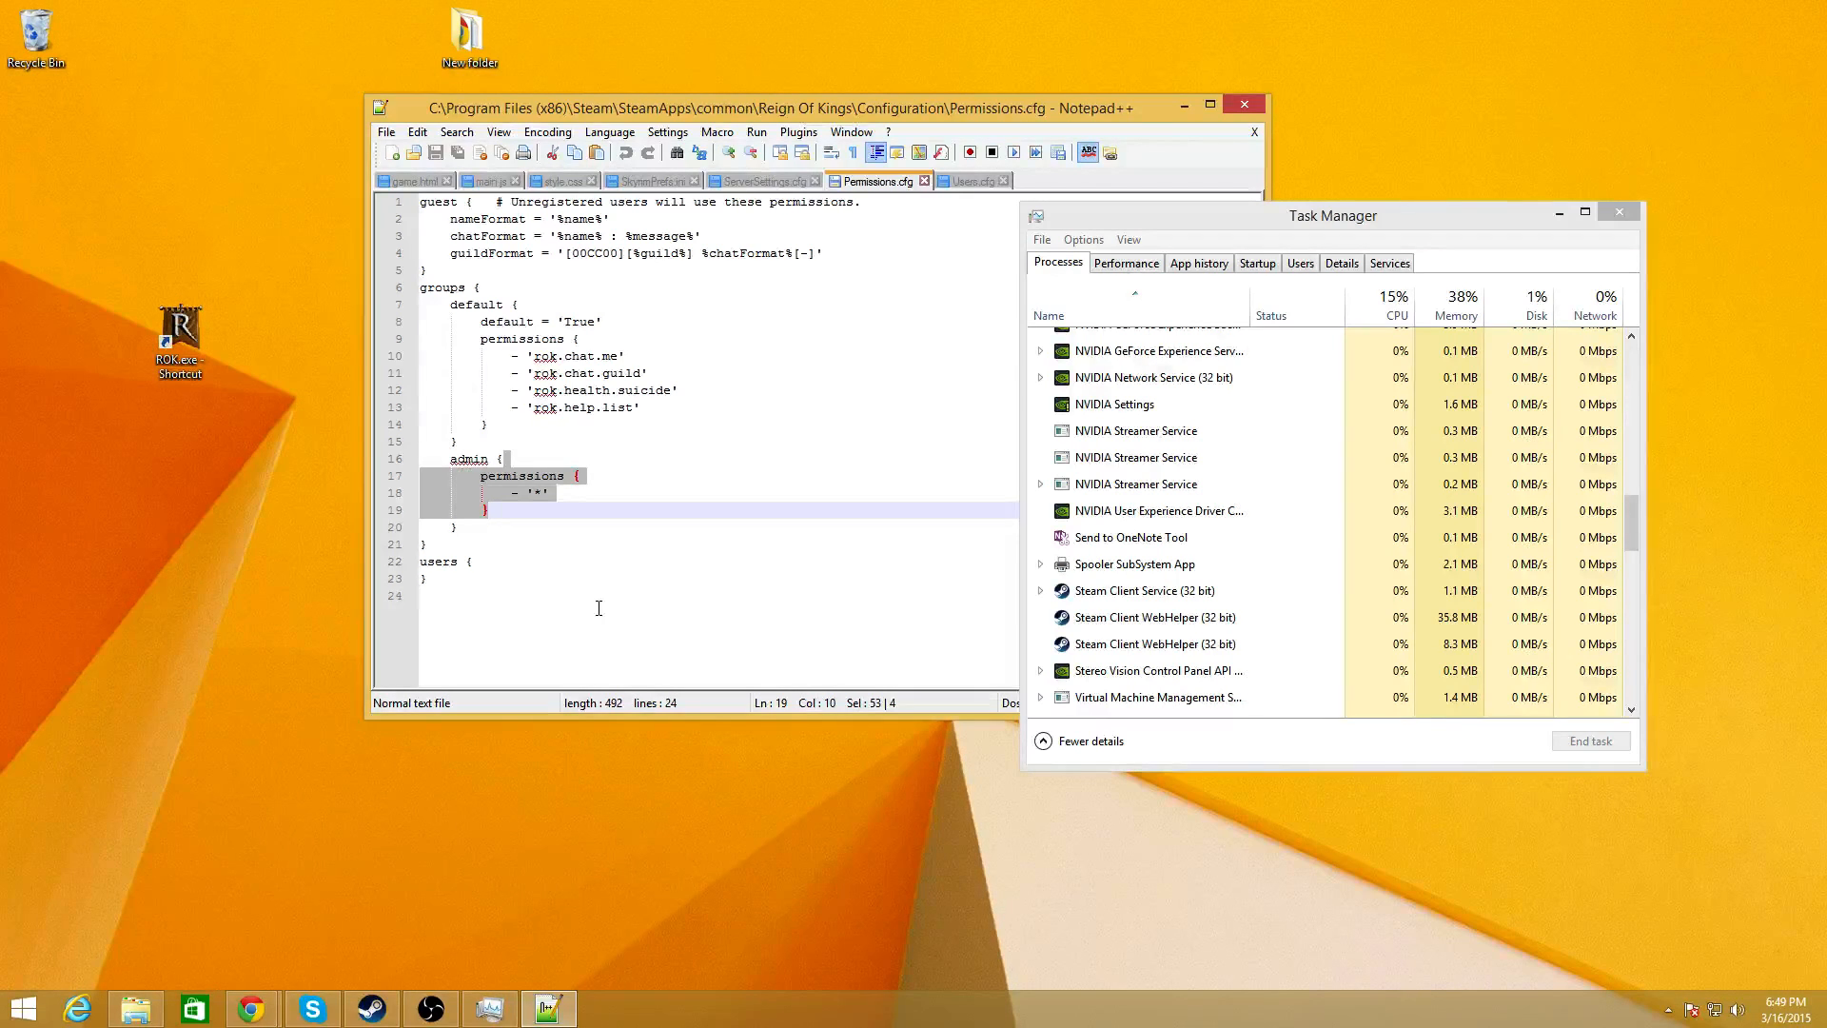
left_click(924, 181)
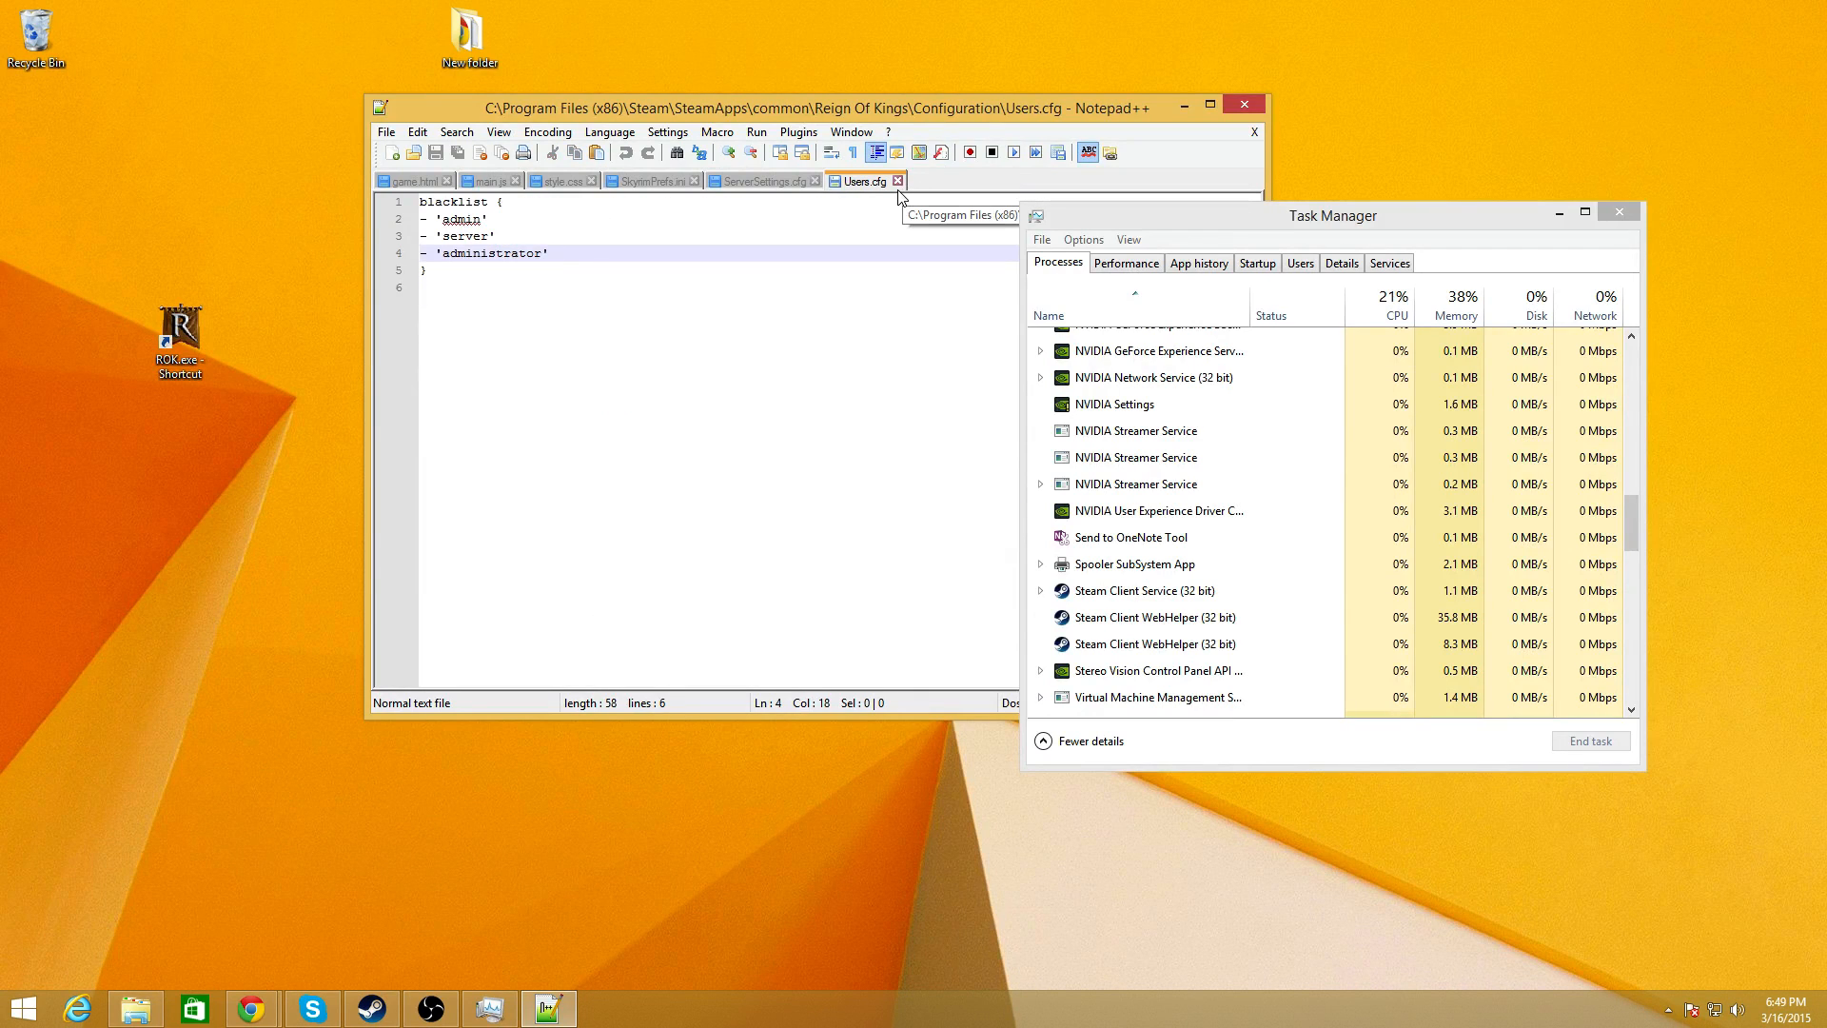
- Switch to the Reign of Kings setup guide in Chrome and read its RCON section
left_click(251, 1009)
double_click(475, 11)
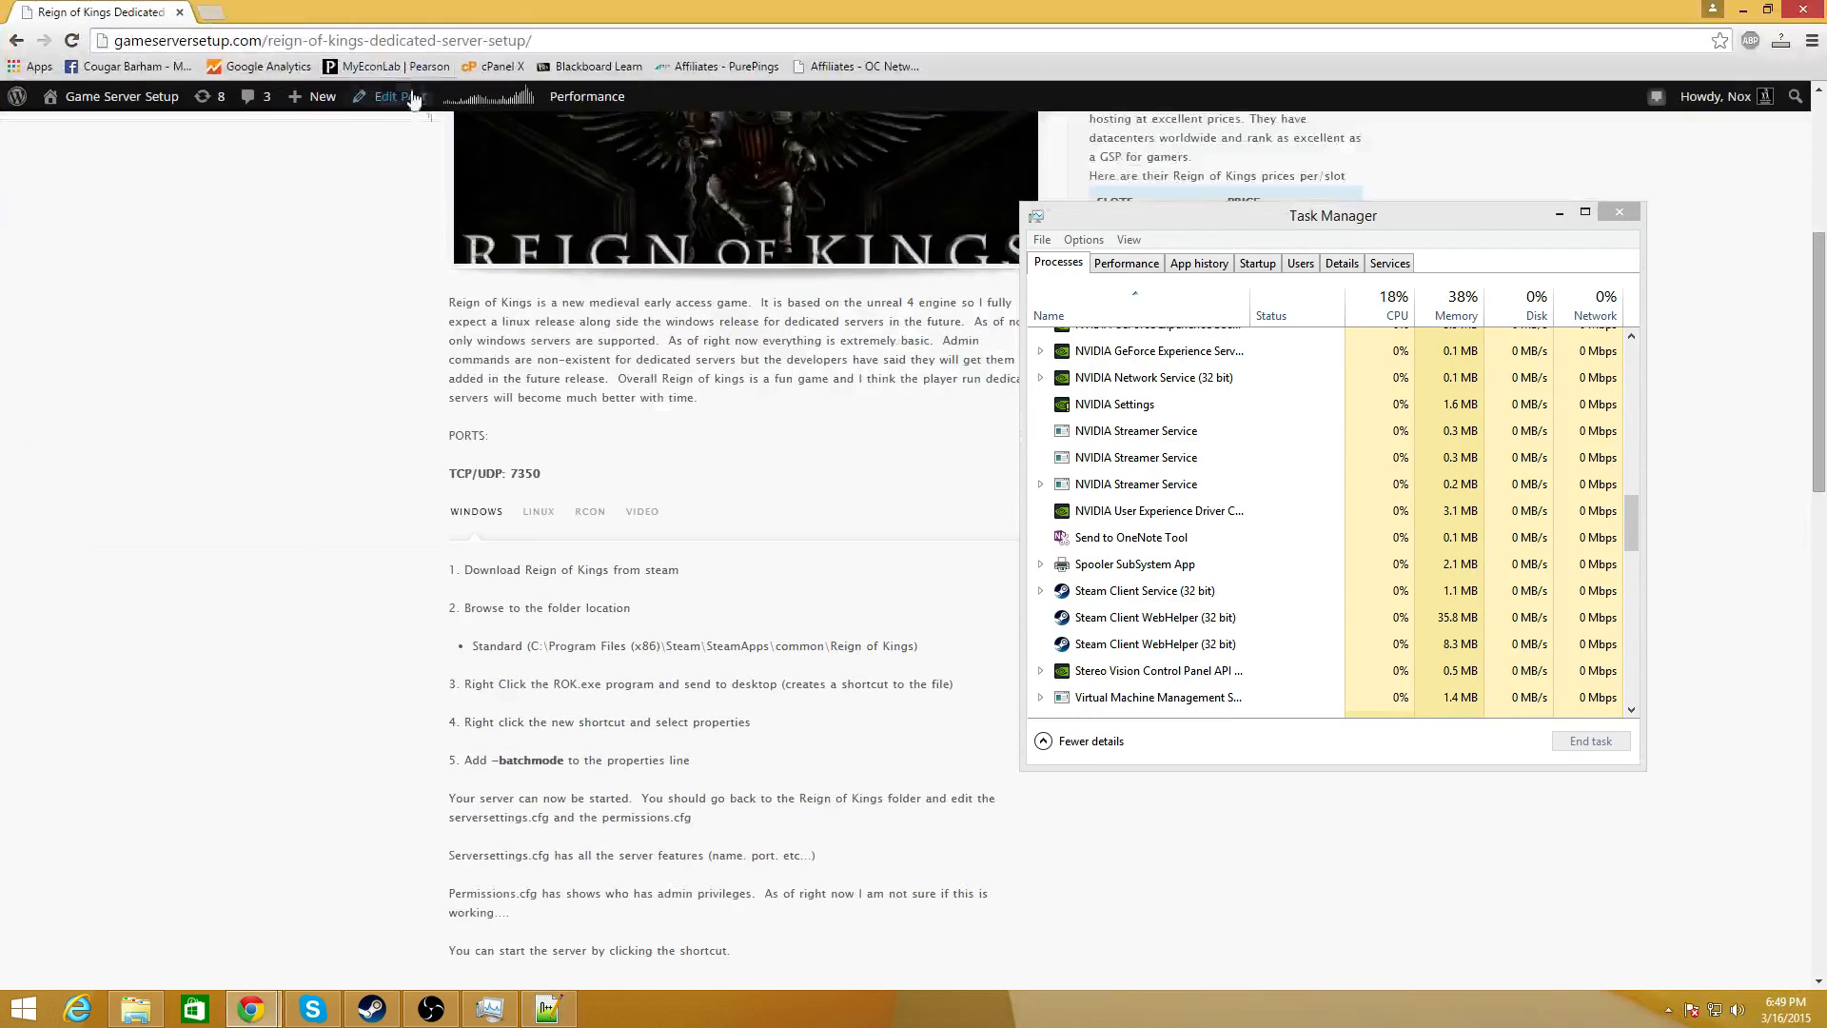
left_click(585, 512)
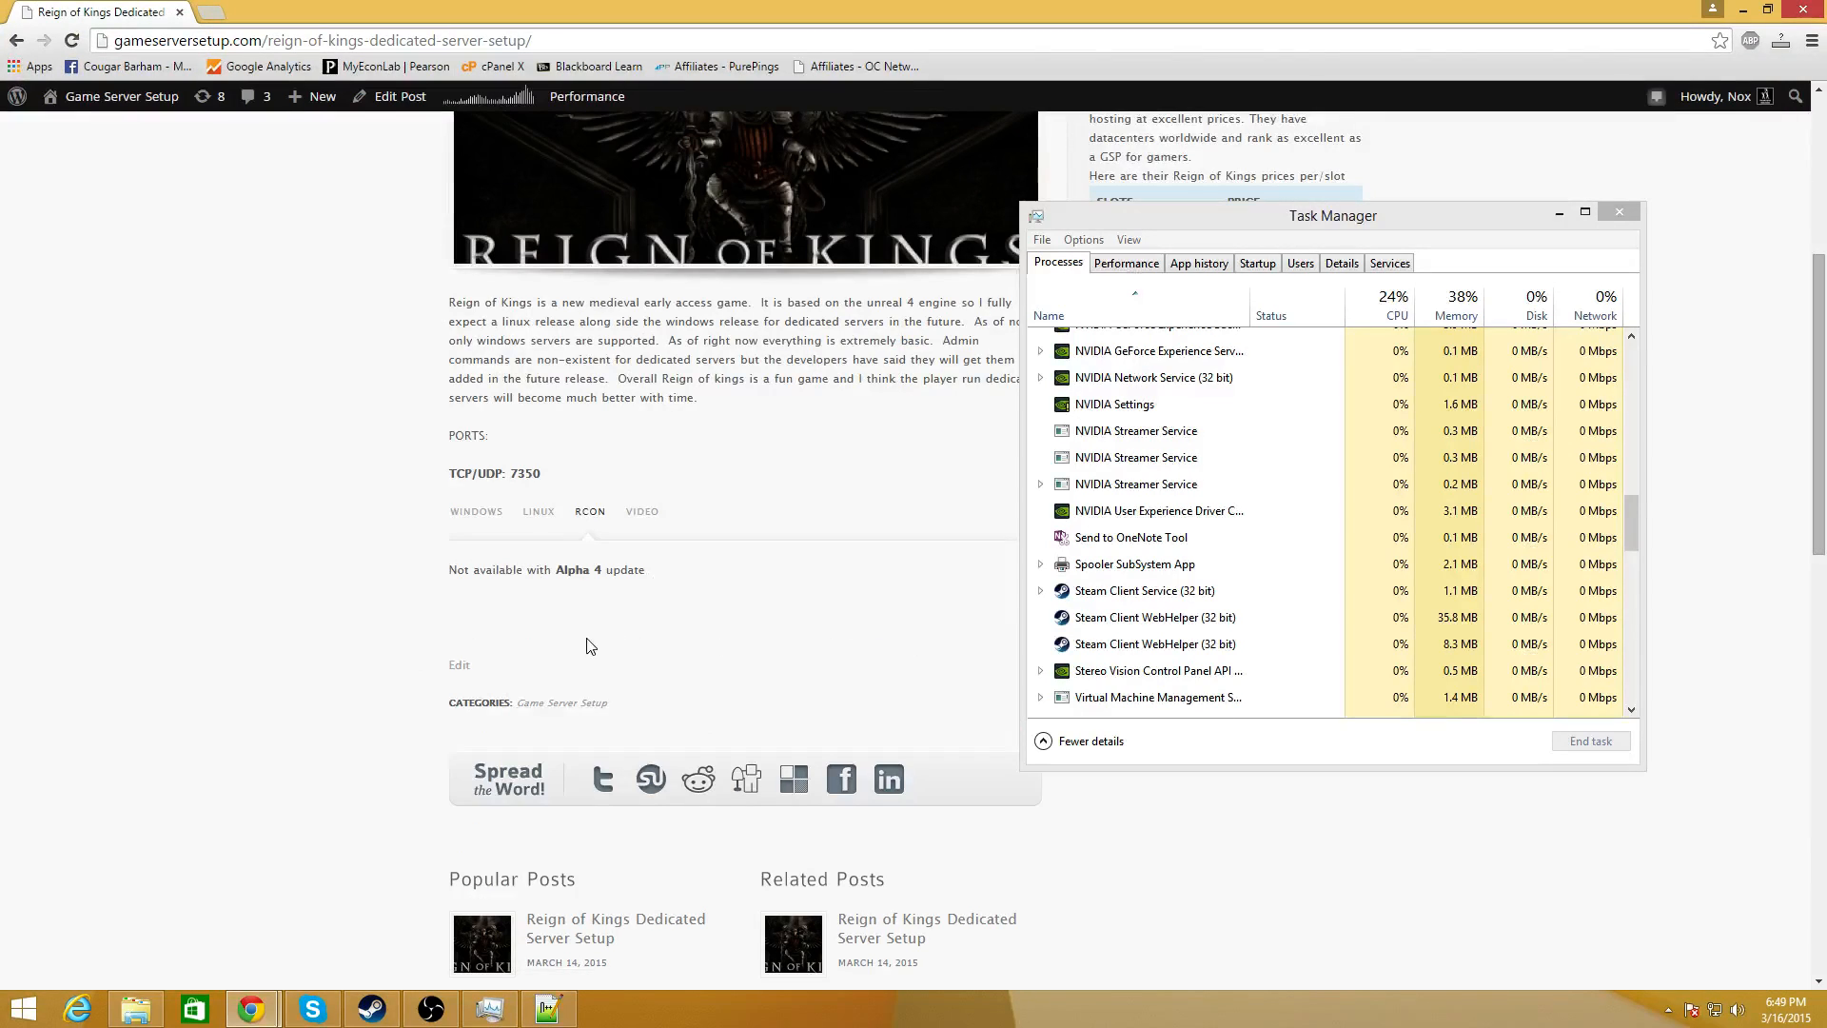
left_click_drag(645, 569, 459, 585)
left_click(632, 606)
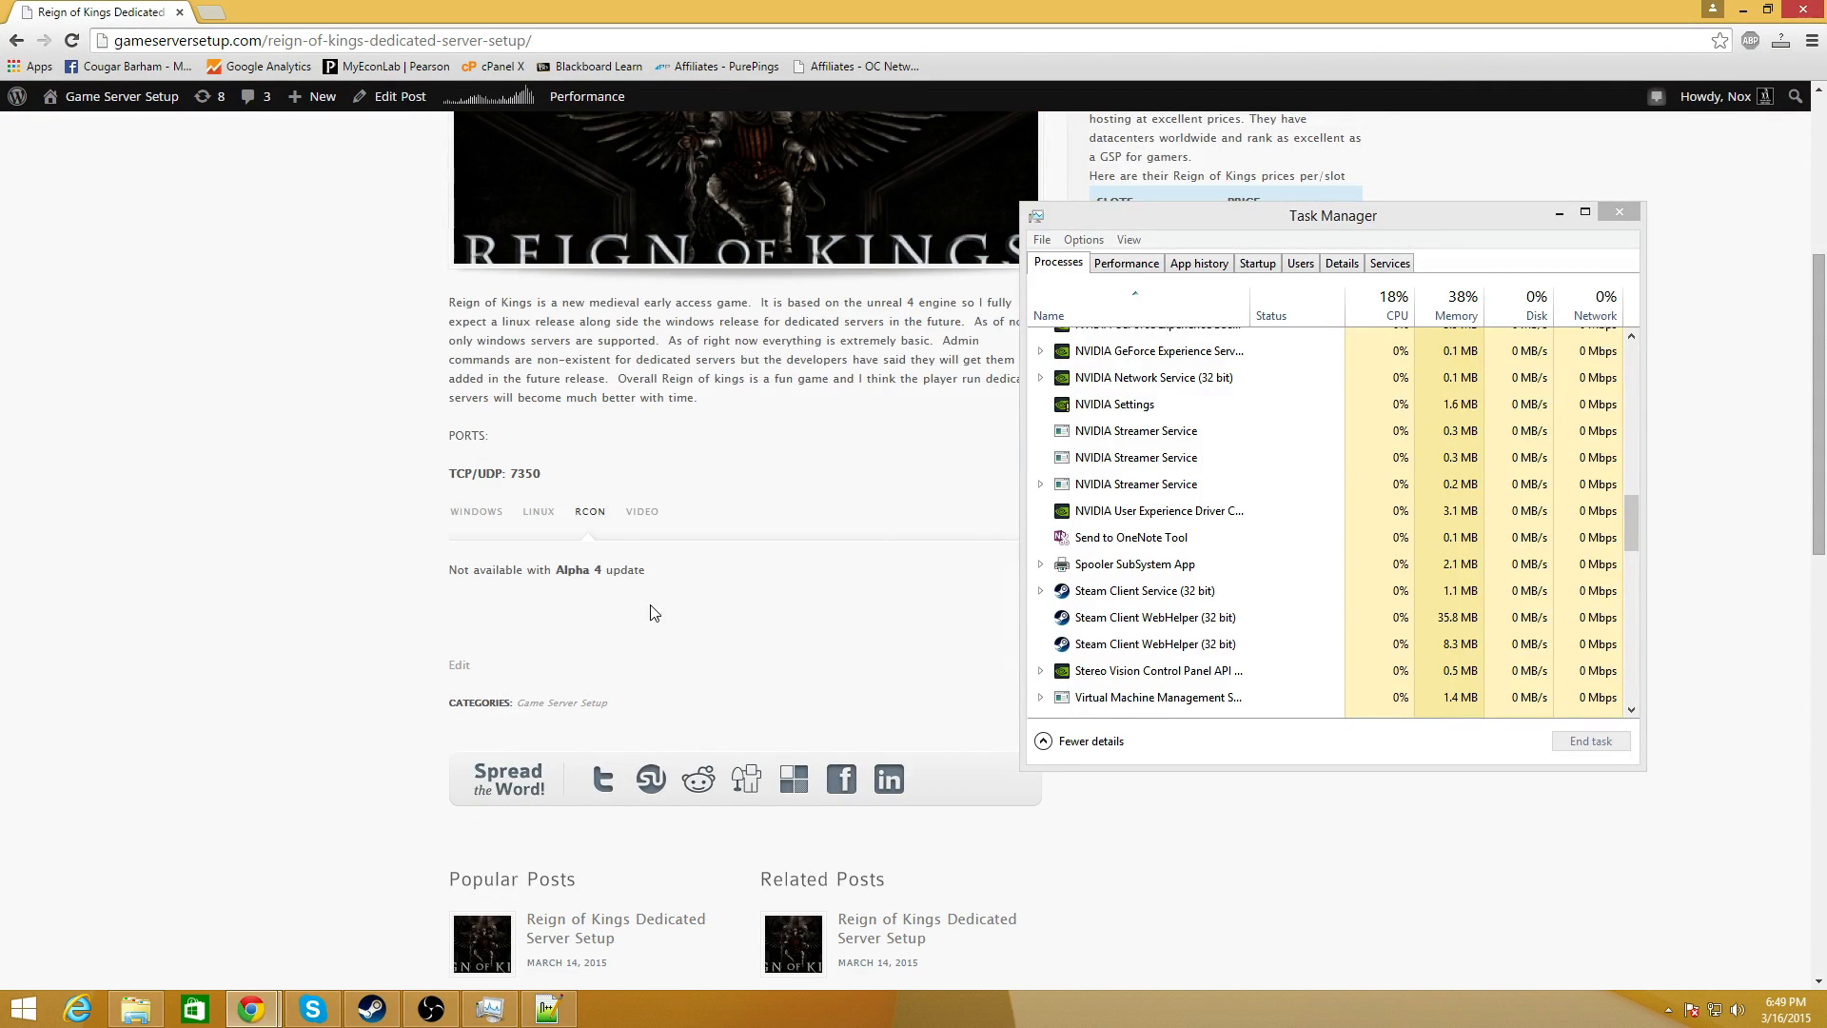
- Return to the guide's Windows instructions and highlight the TCP/UDP port number 7350
left_click(473, 535)
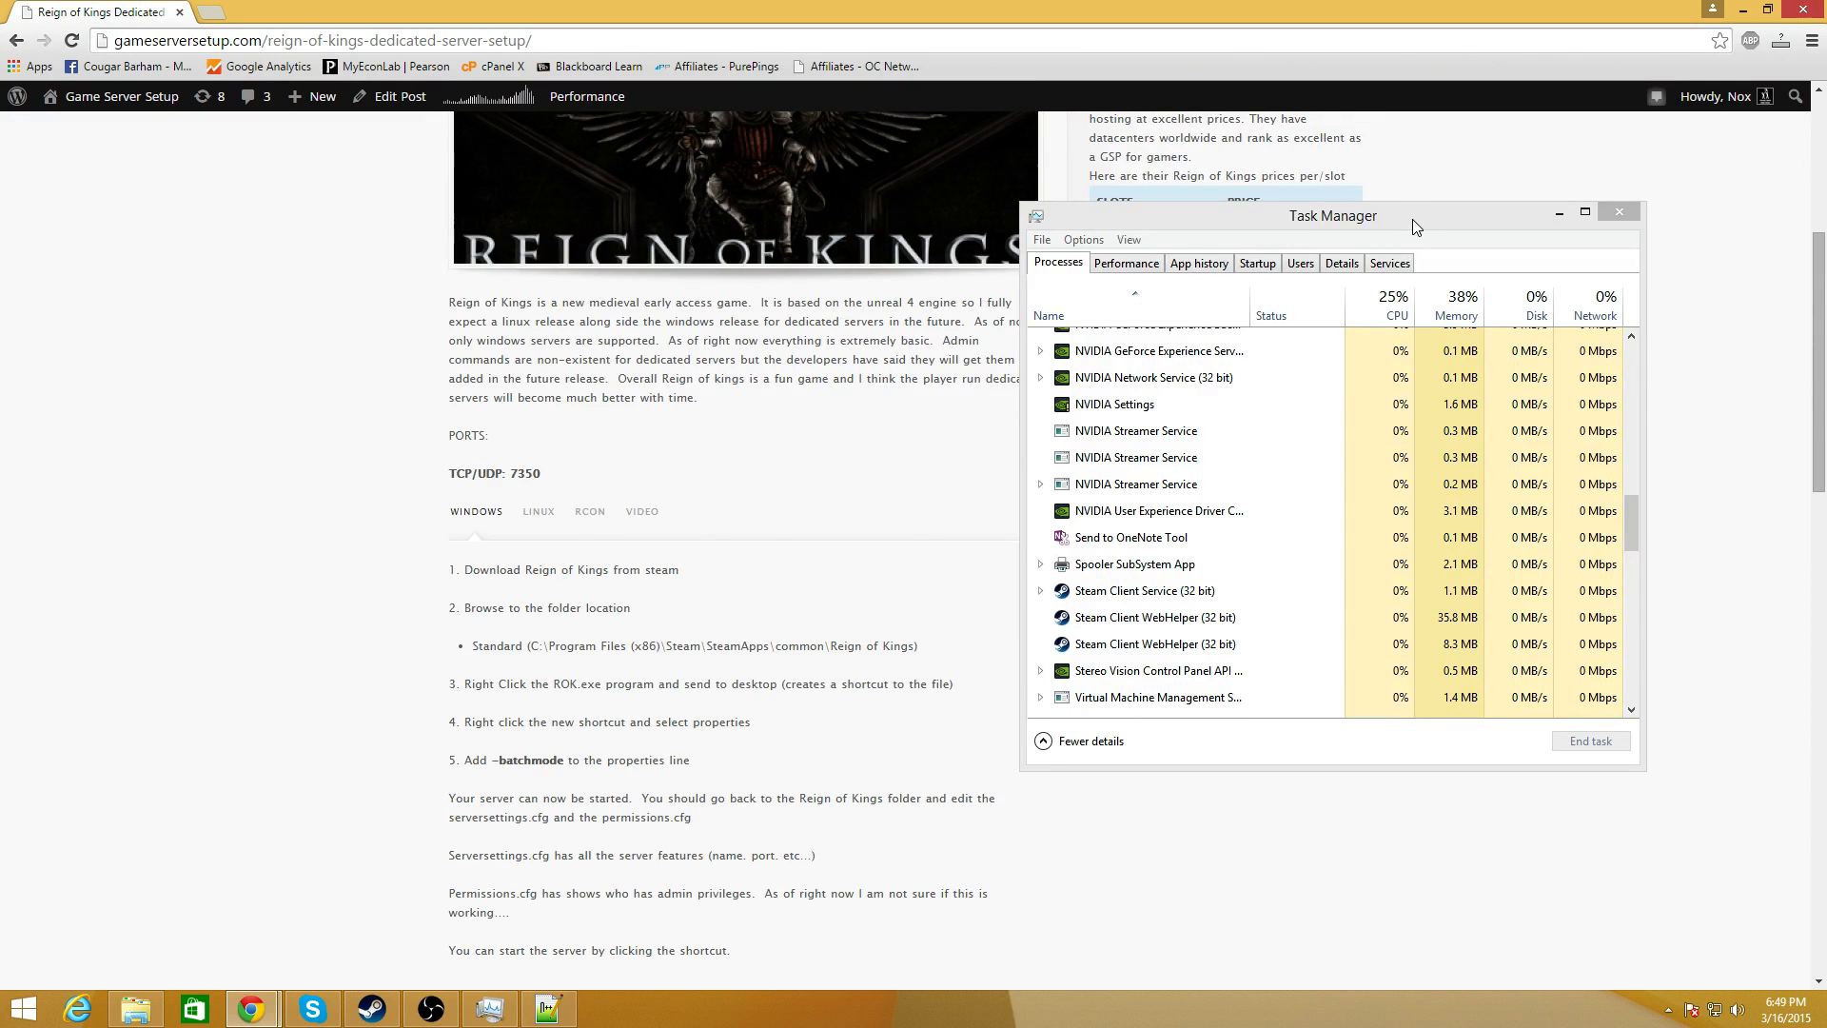
scroll(1288, 447, "down", 4)
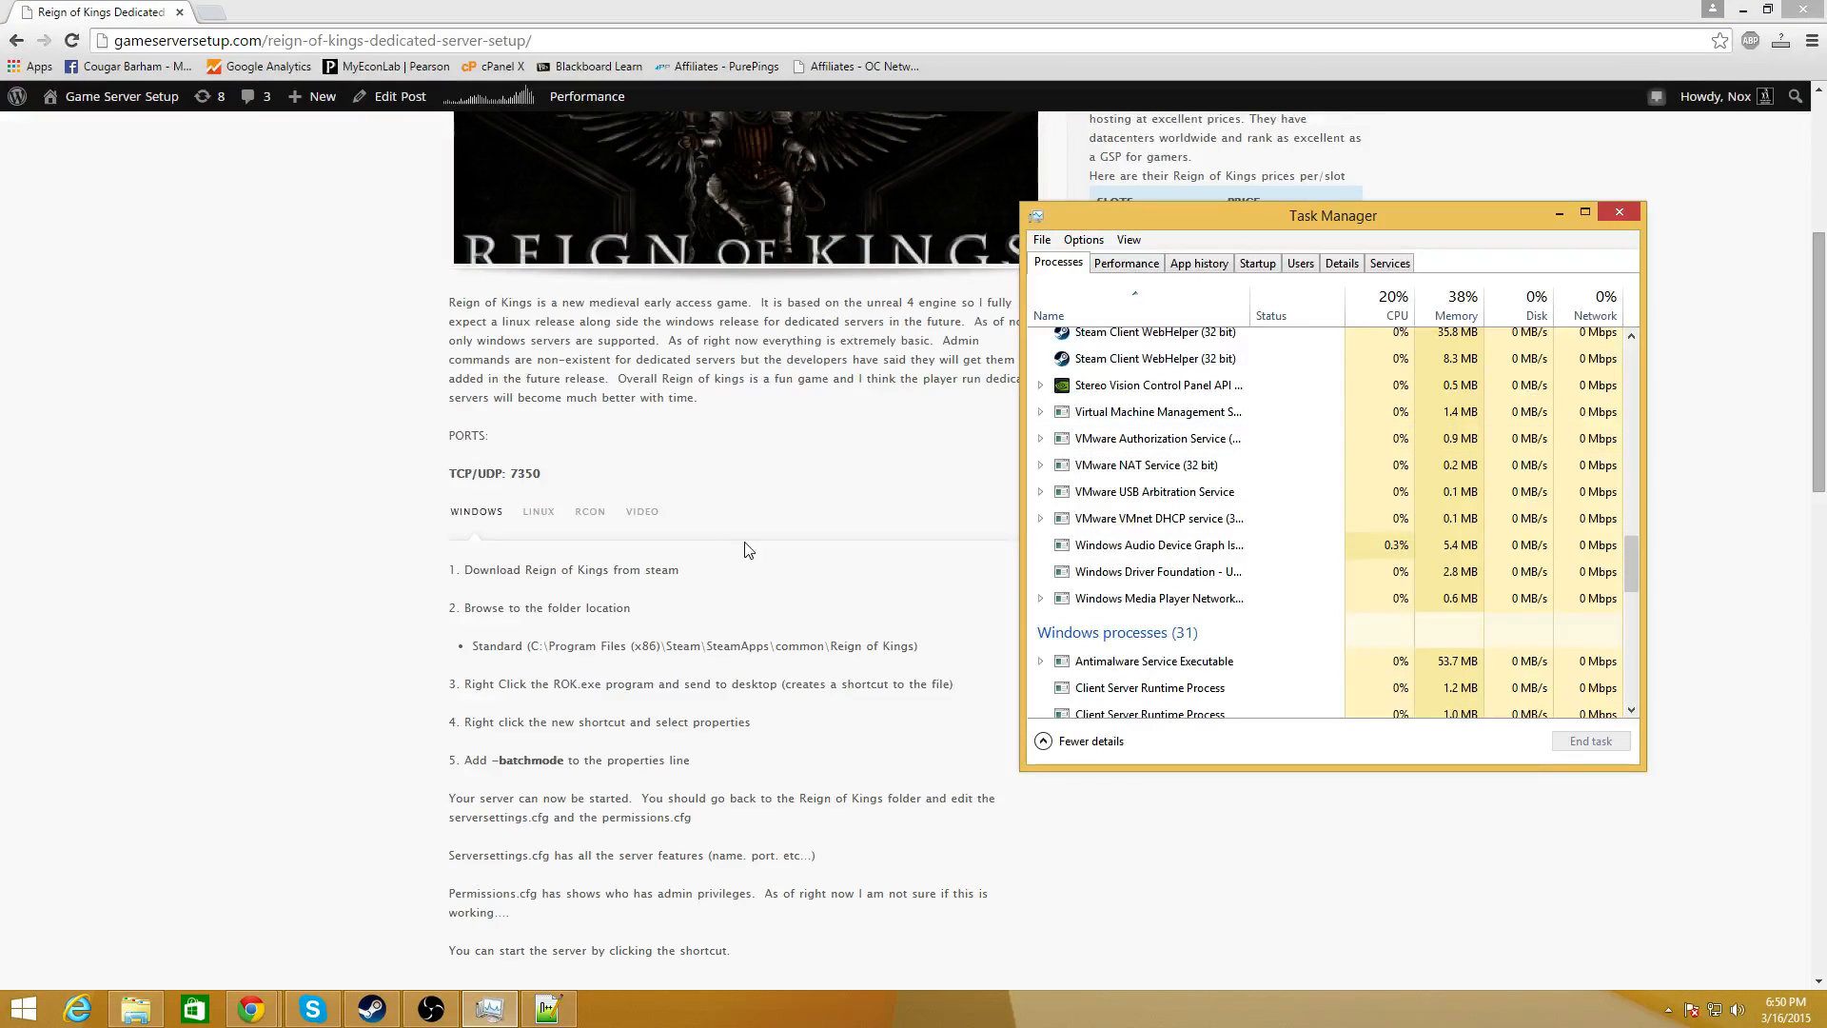
left_click_drag(586, 483, 512, 473)
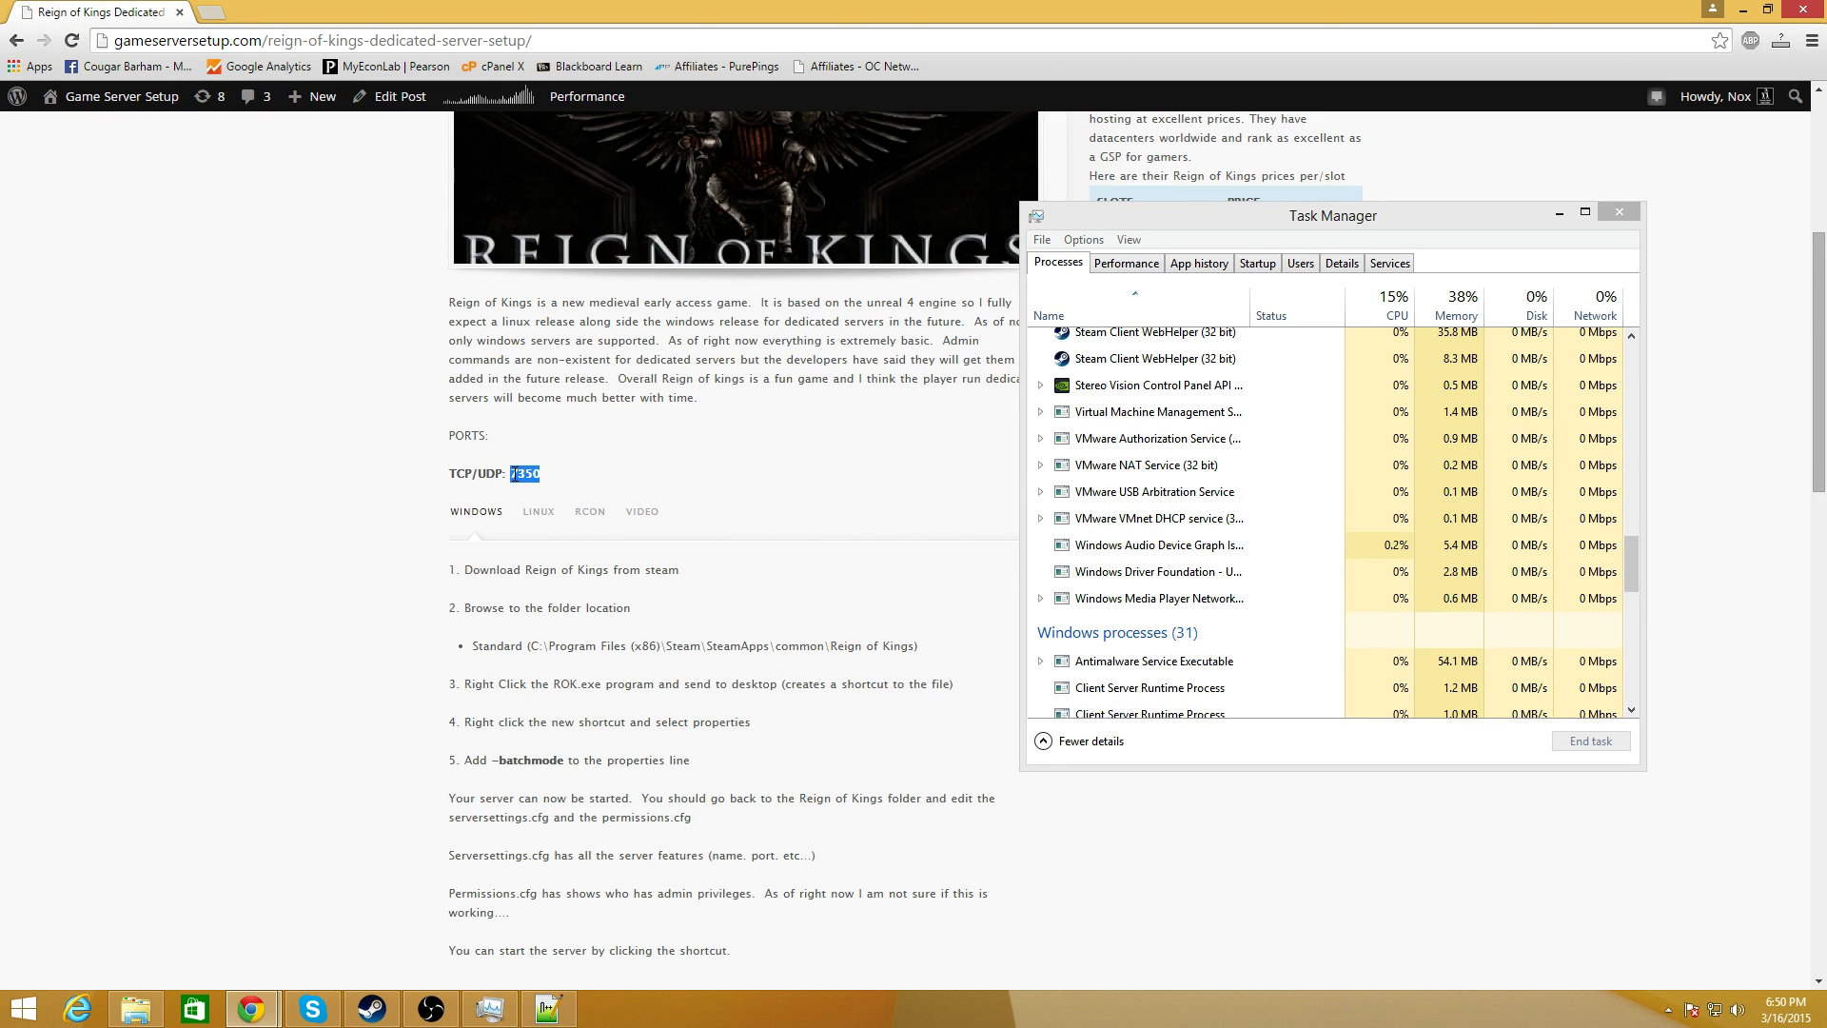
- Switch to File Explorer and go up from the Configuration folder through Reign Of Kings to the common folder
left_click(136, 1006)
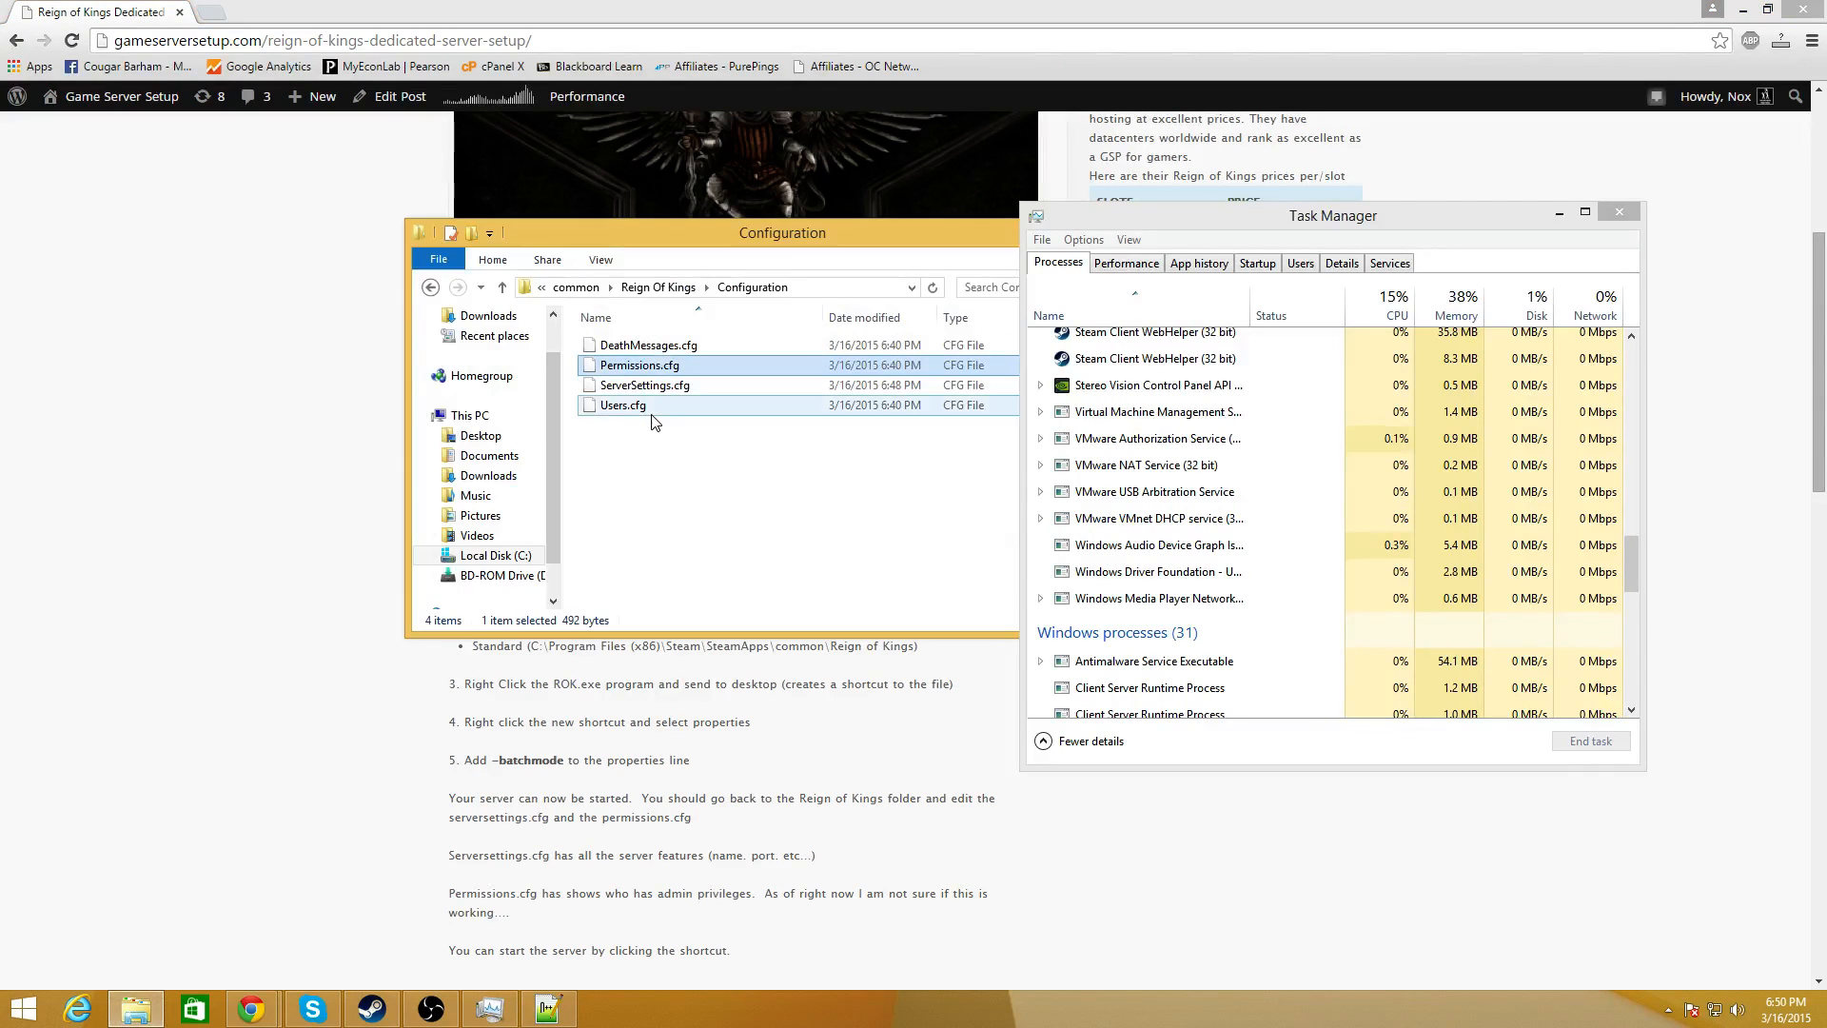
left_click(658, 287)
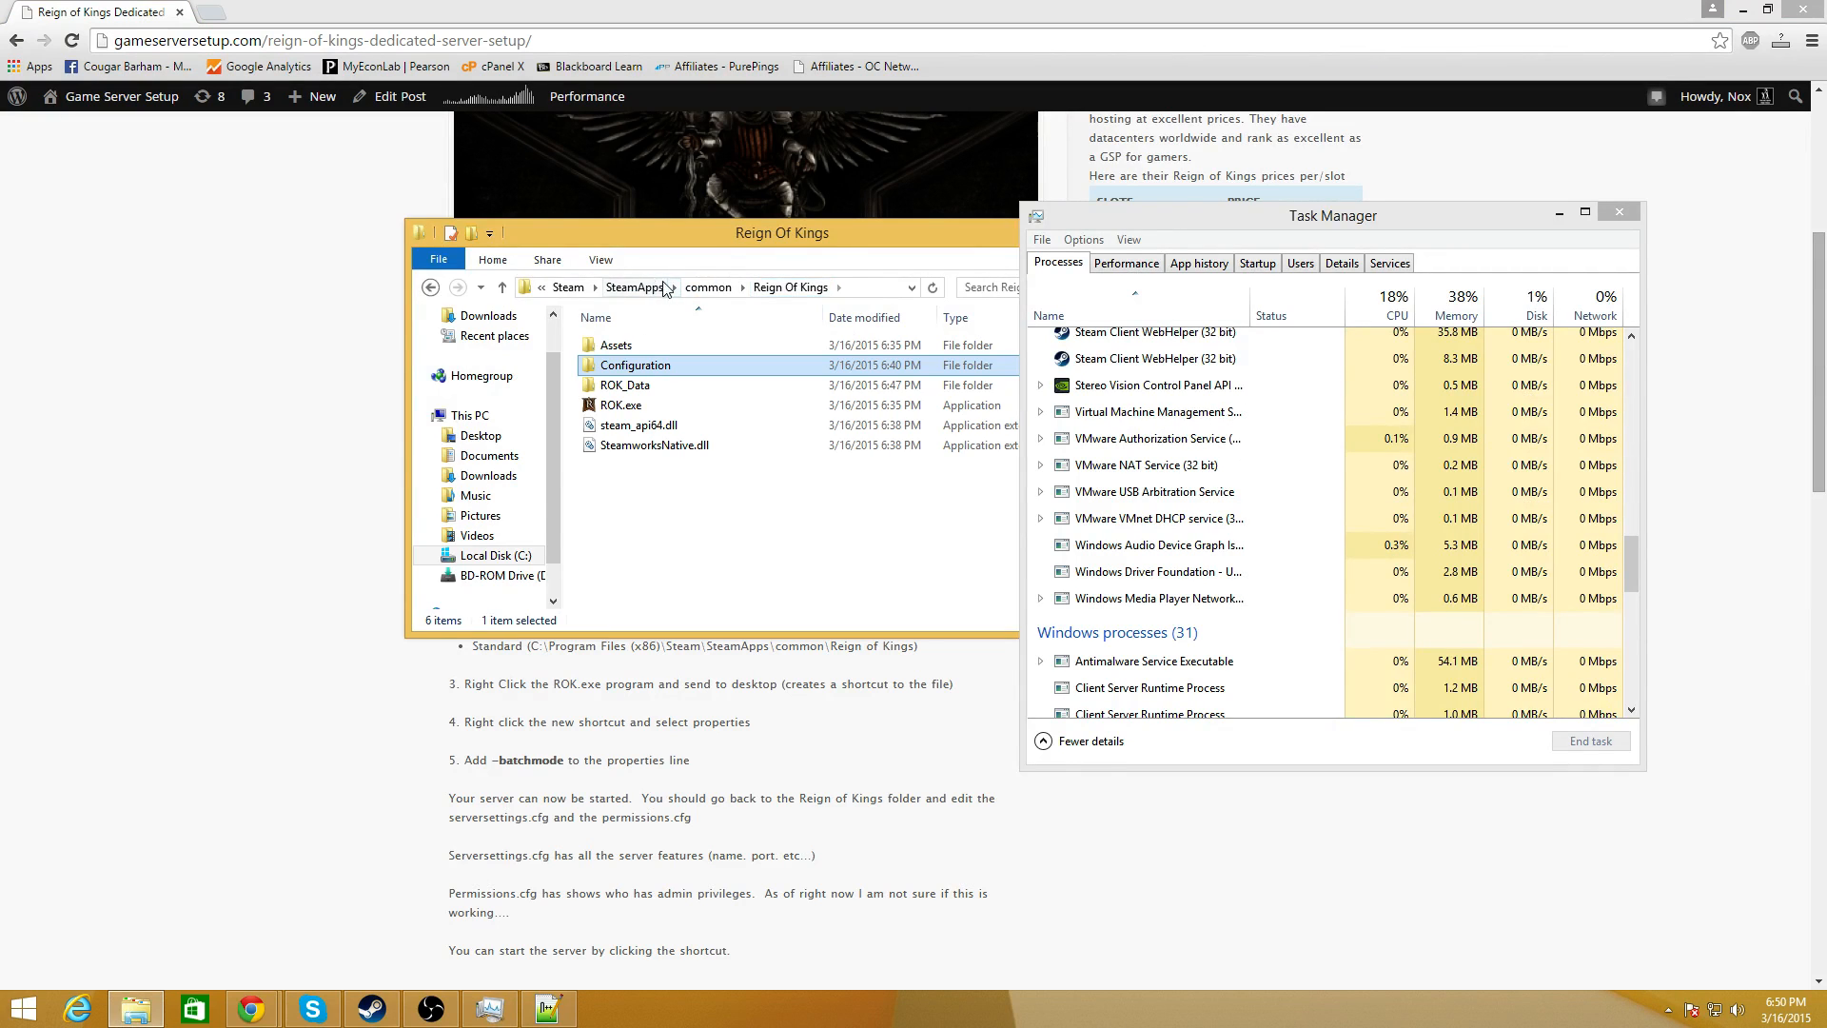
left_click(733, 293)
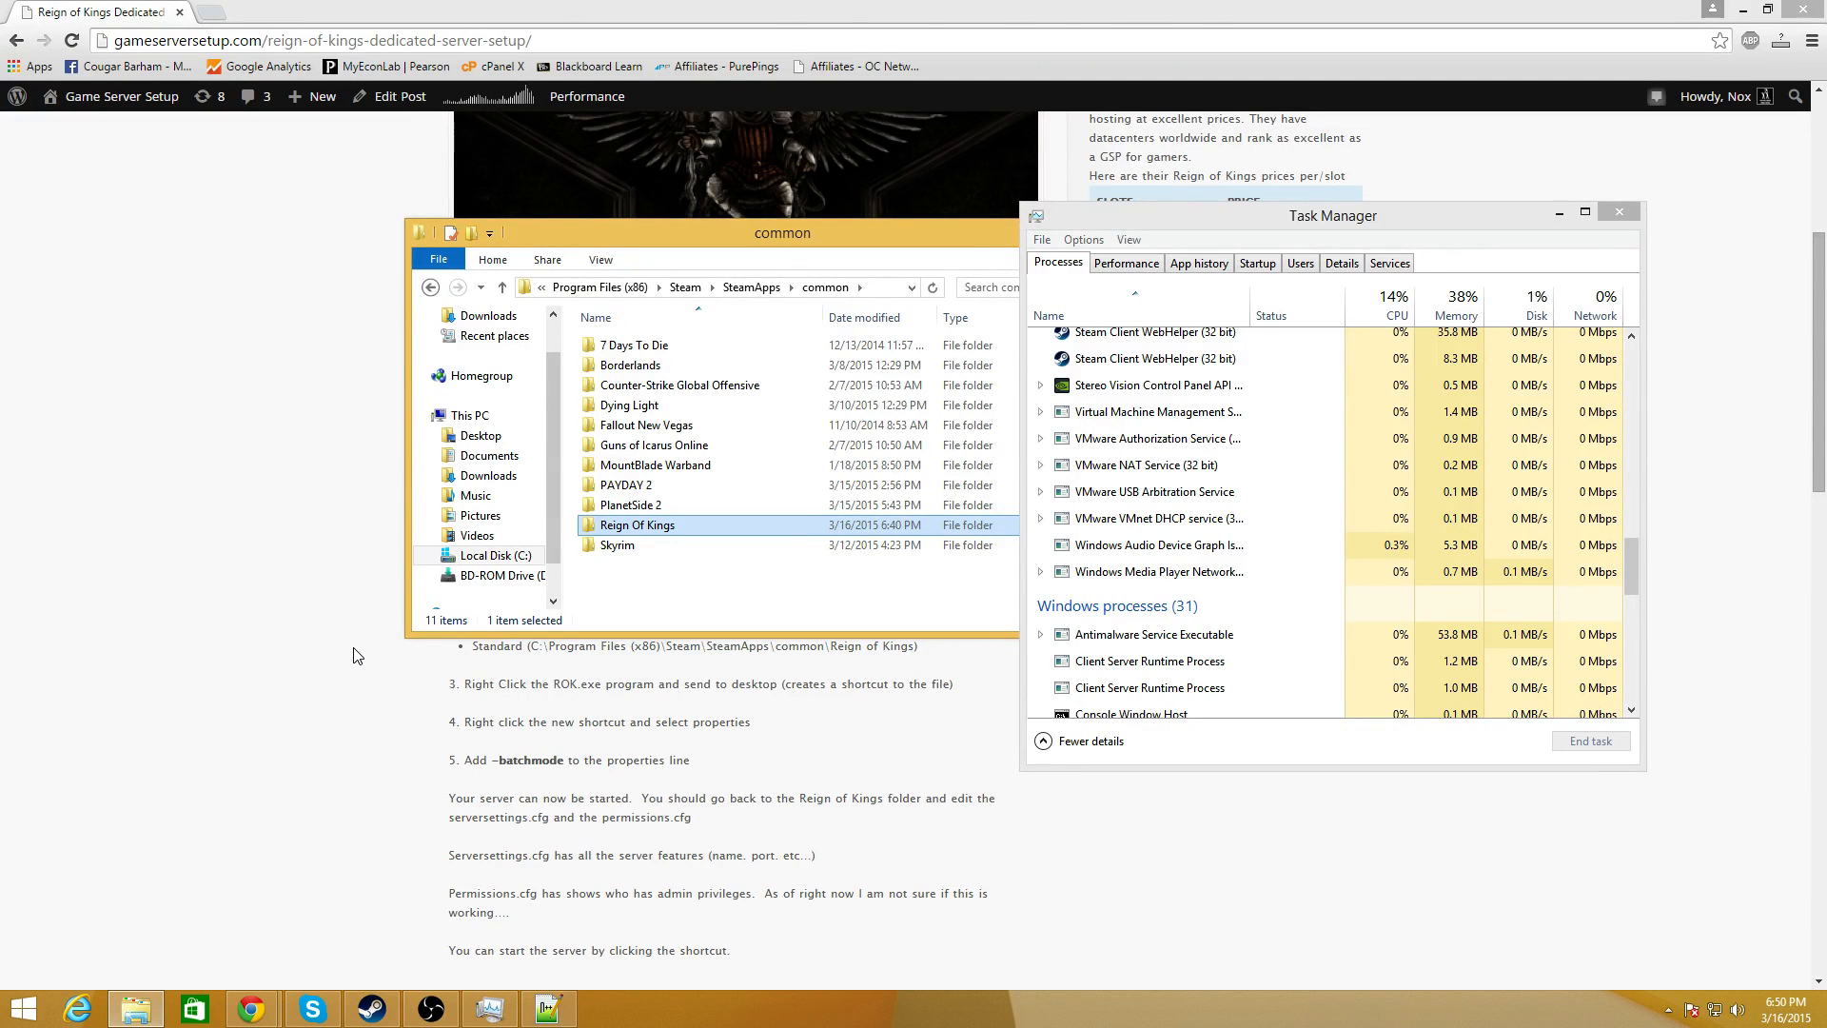
- Open Hyper-V Manager from the Start screen, look at the ubuntu virtual machine's summary, and close the manager
left_click(23, 1007)
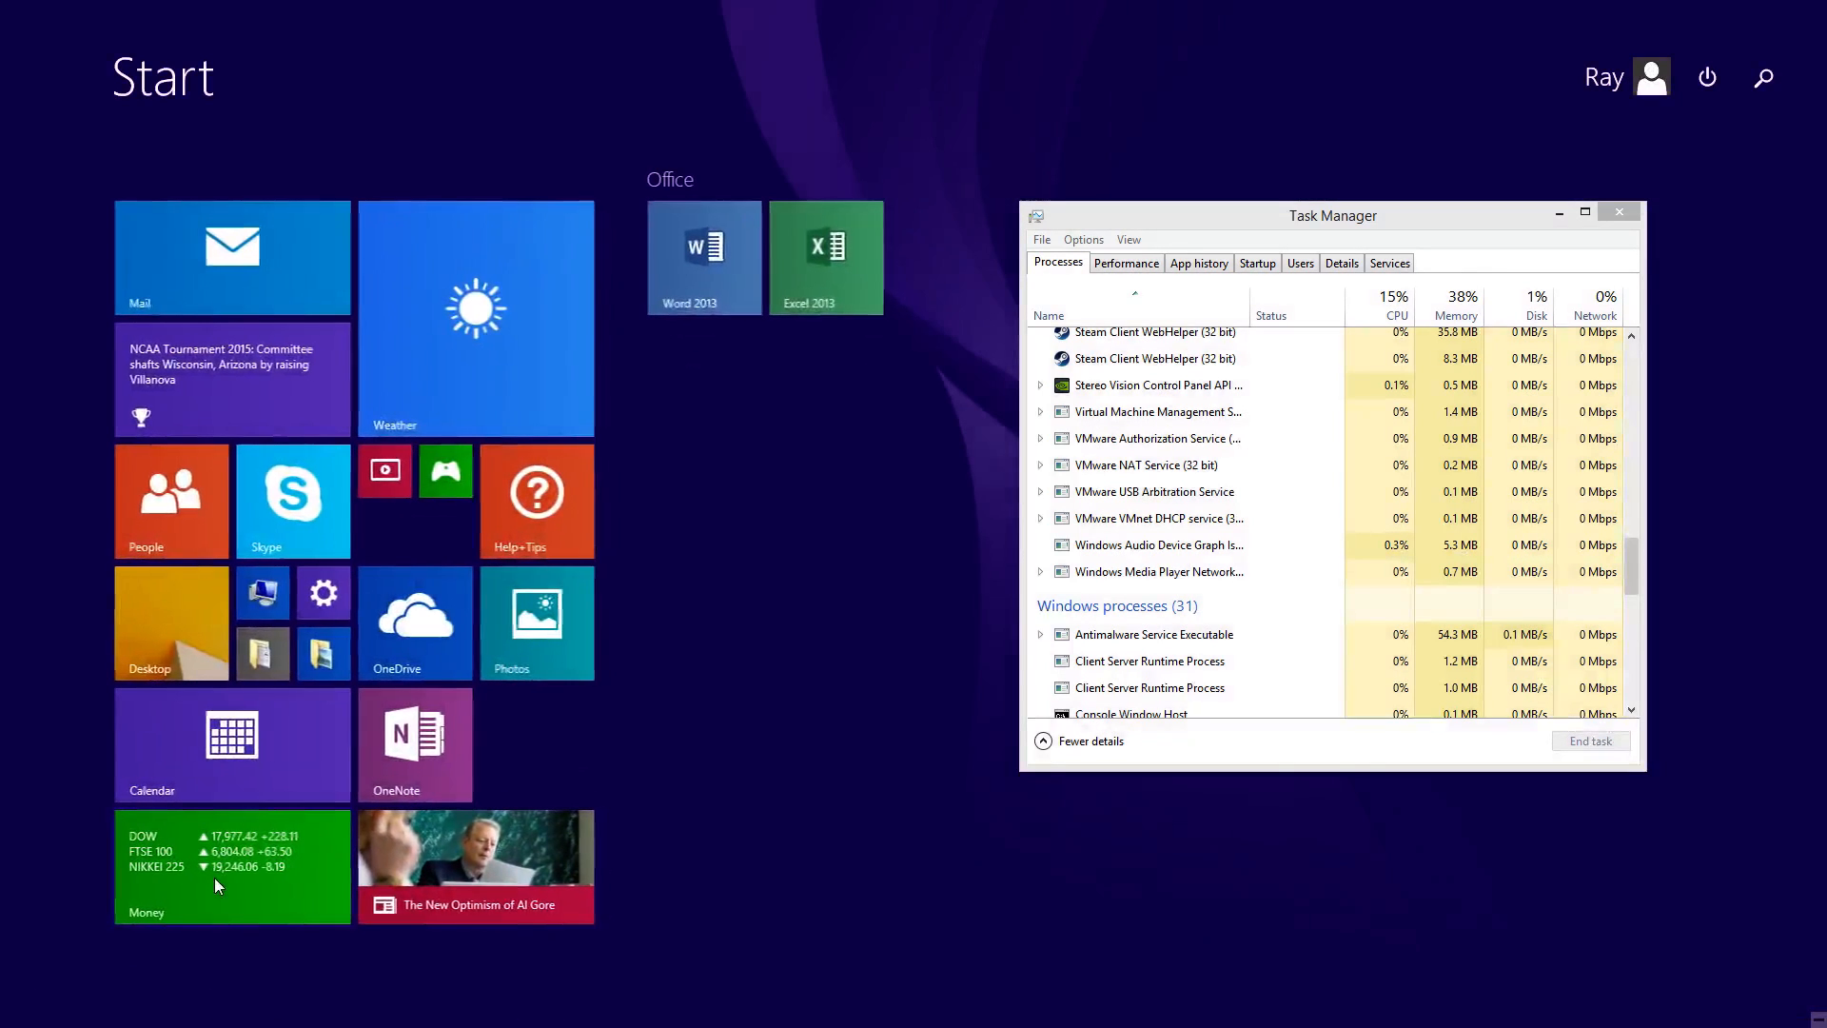
type("taskm")
key("Return")
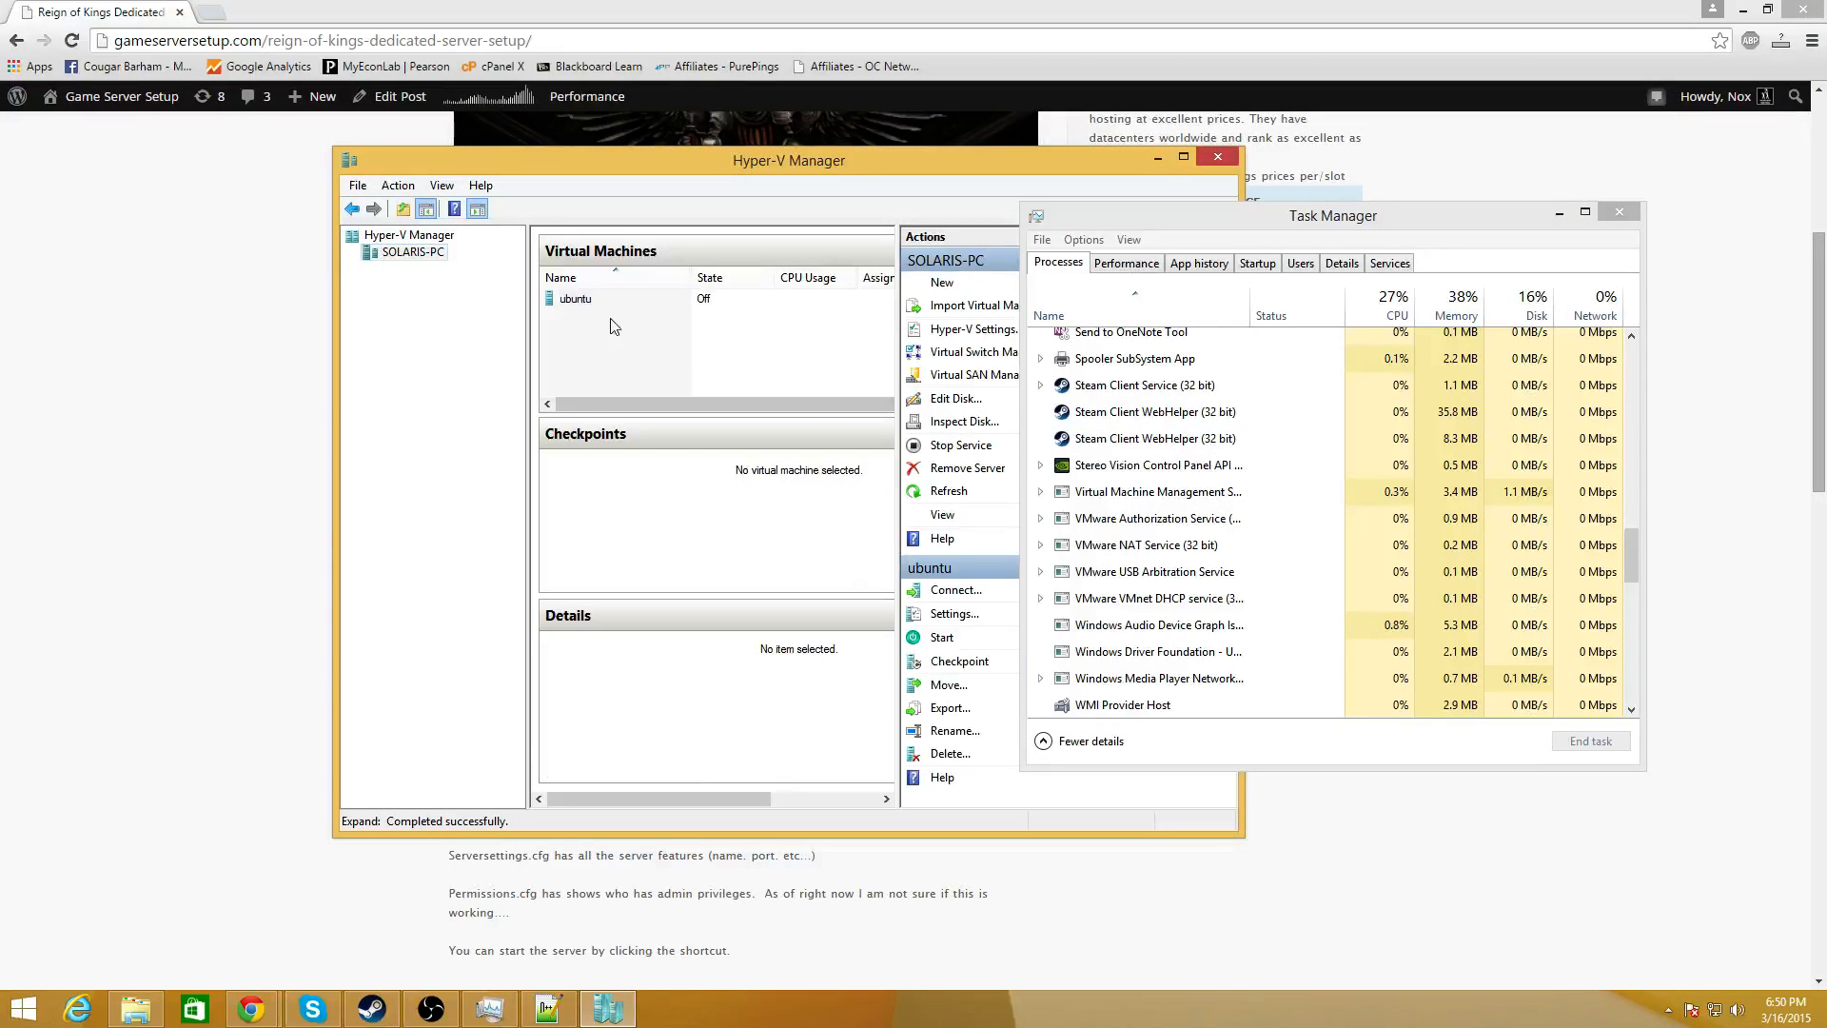
left_click(609, 301)
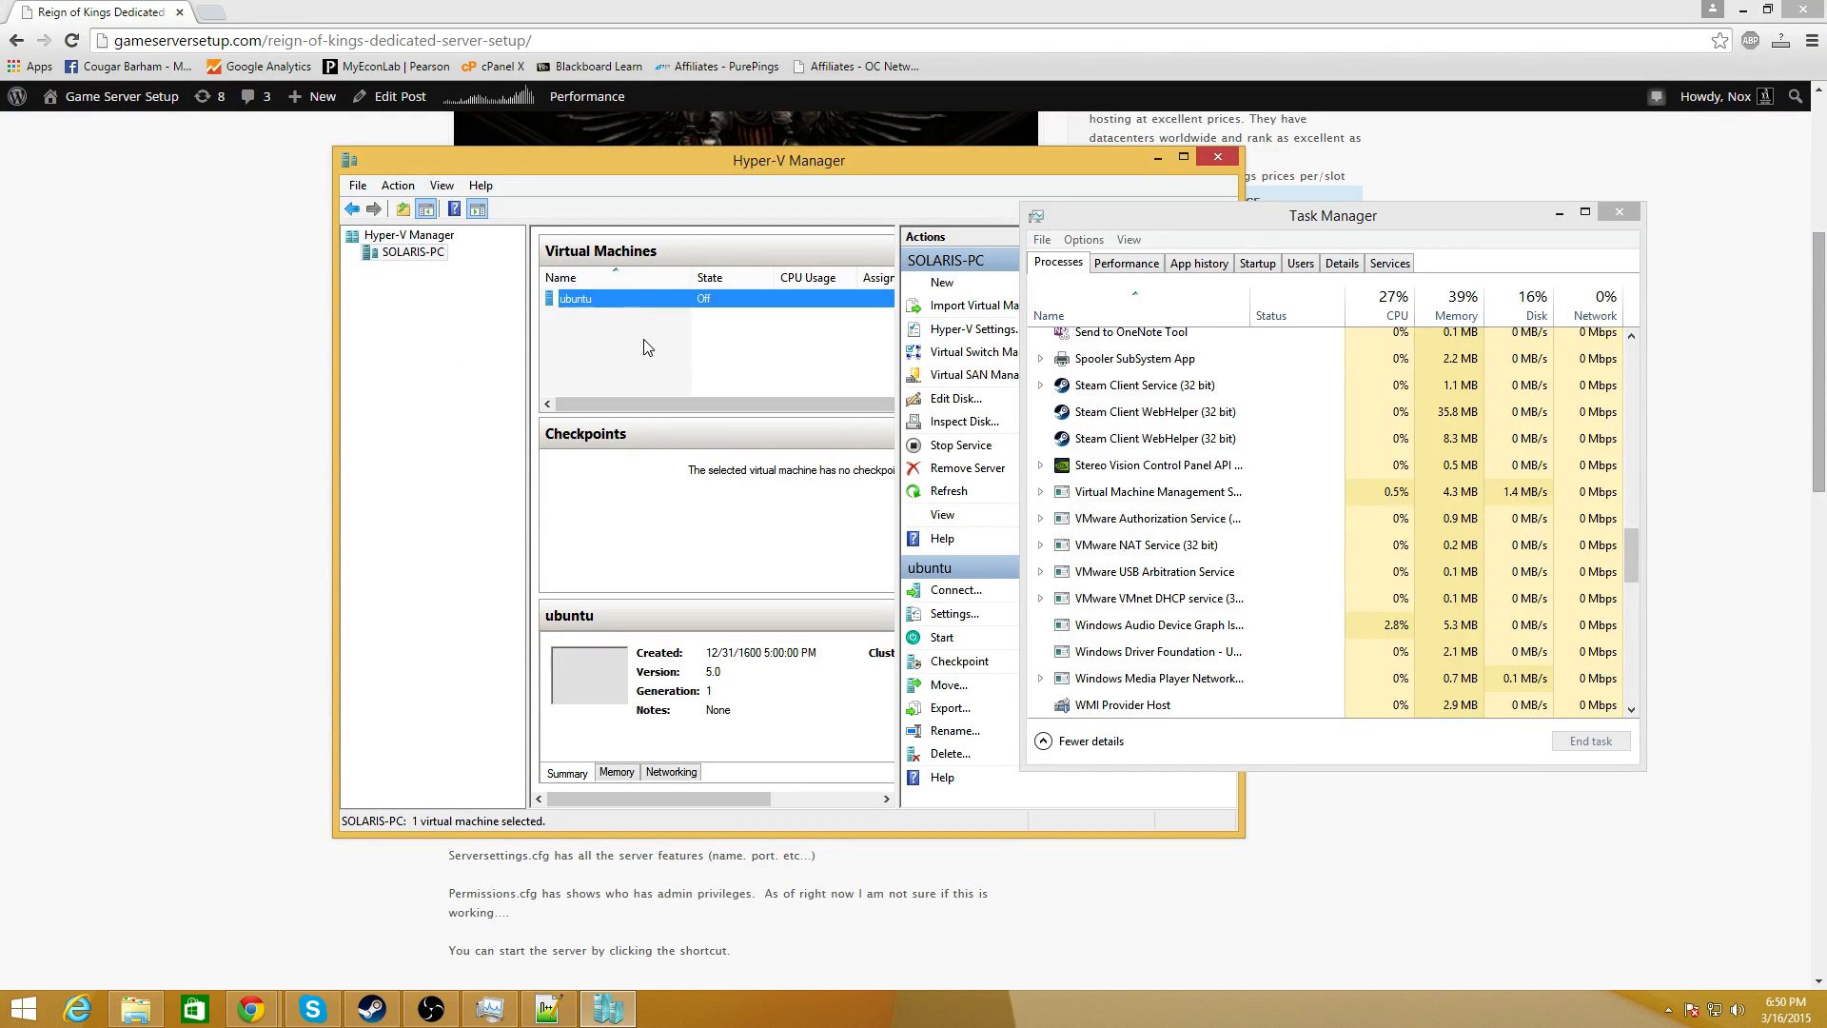
left_click(1218, 158)
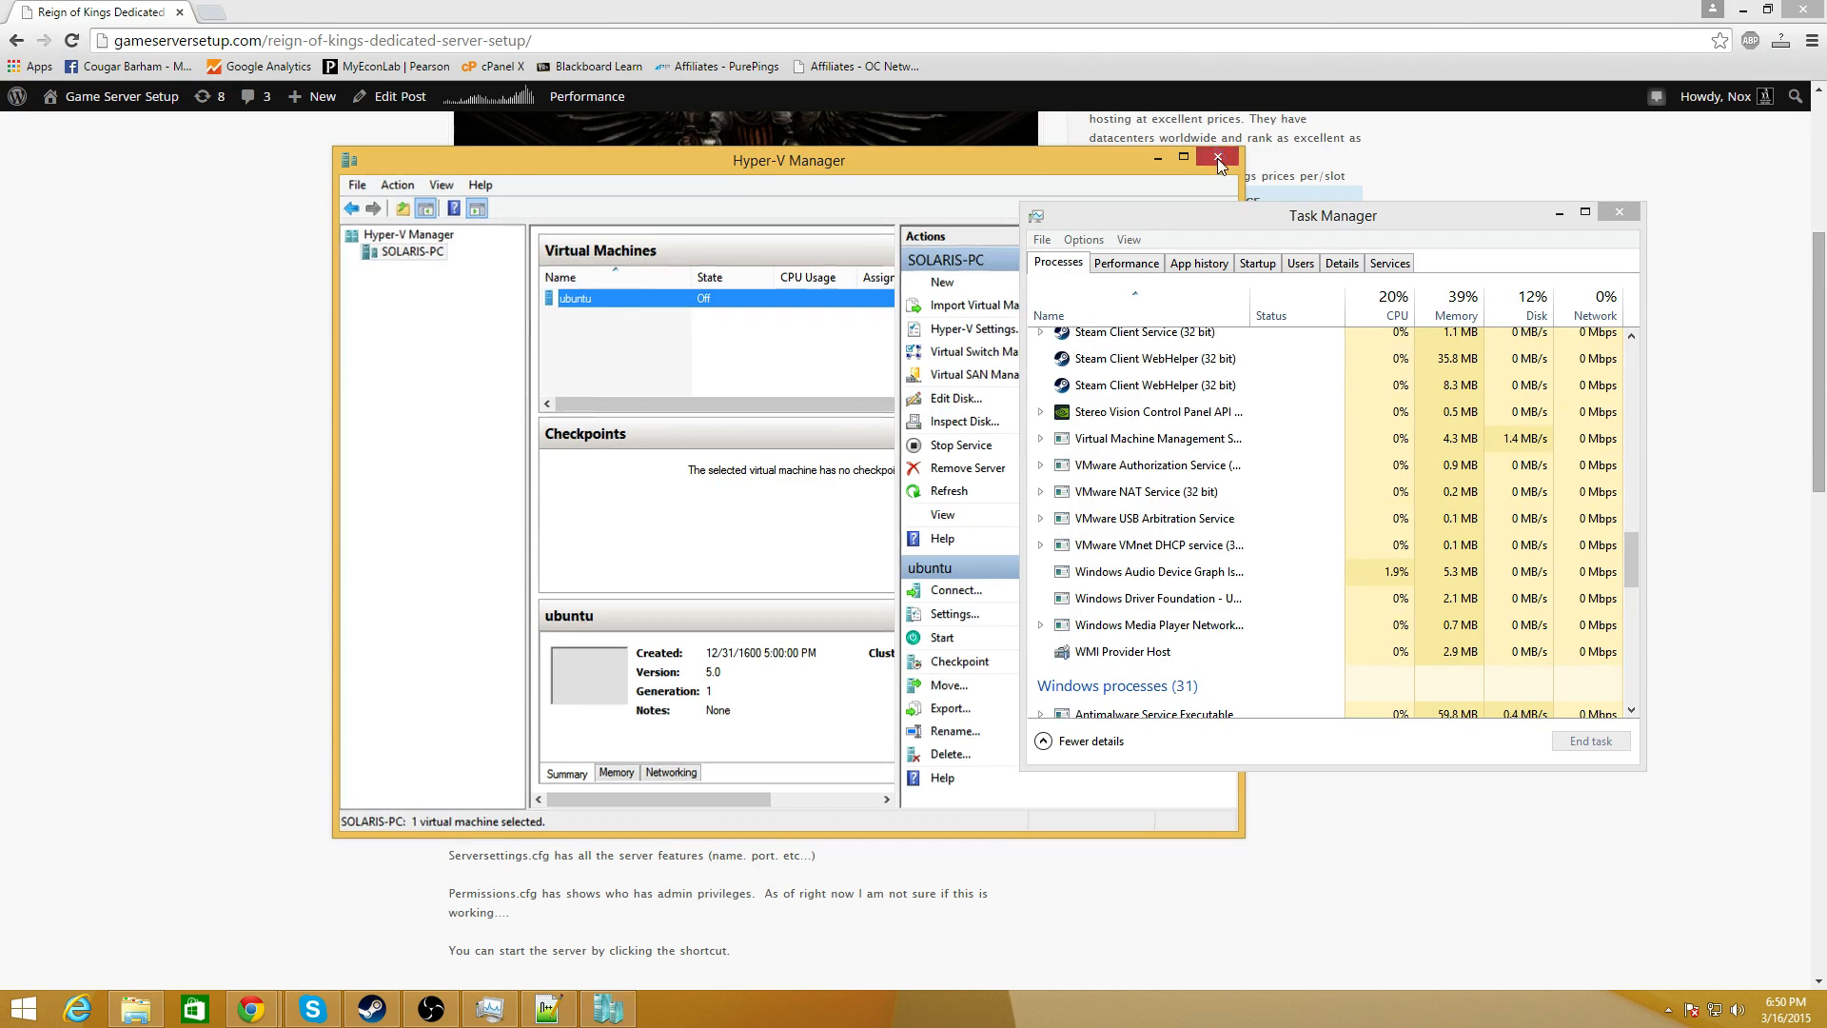
- Move the File Explorer window showing the common folder clear of the Task Manager window
left_click(704, 599)
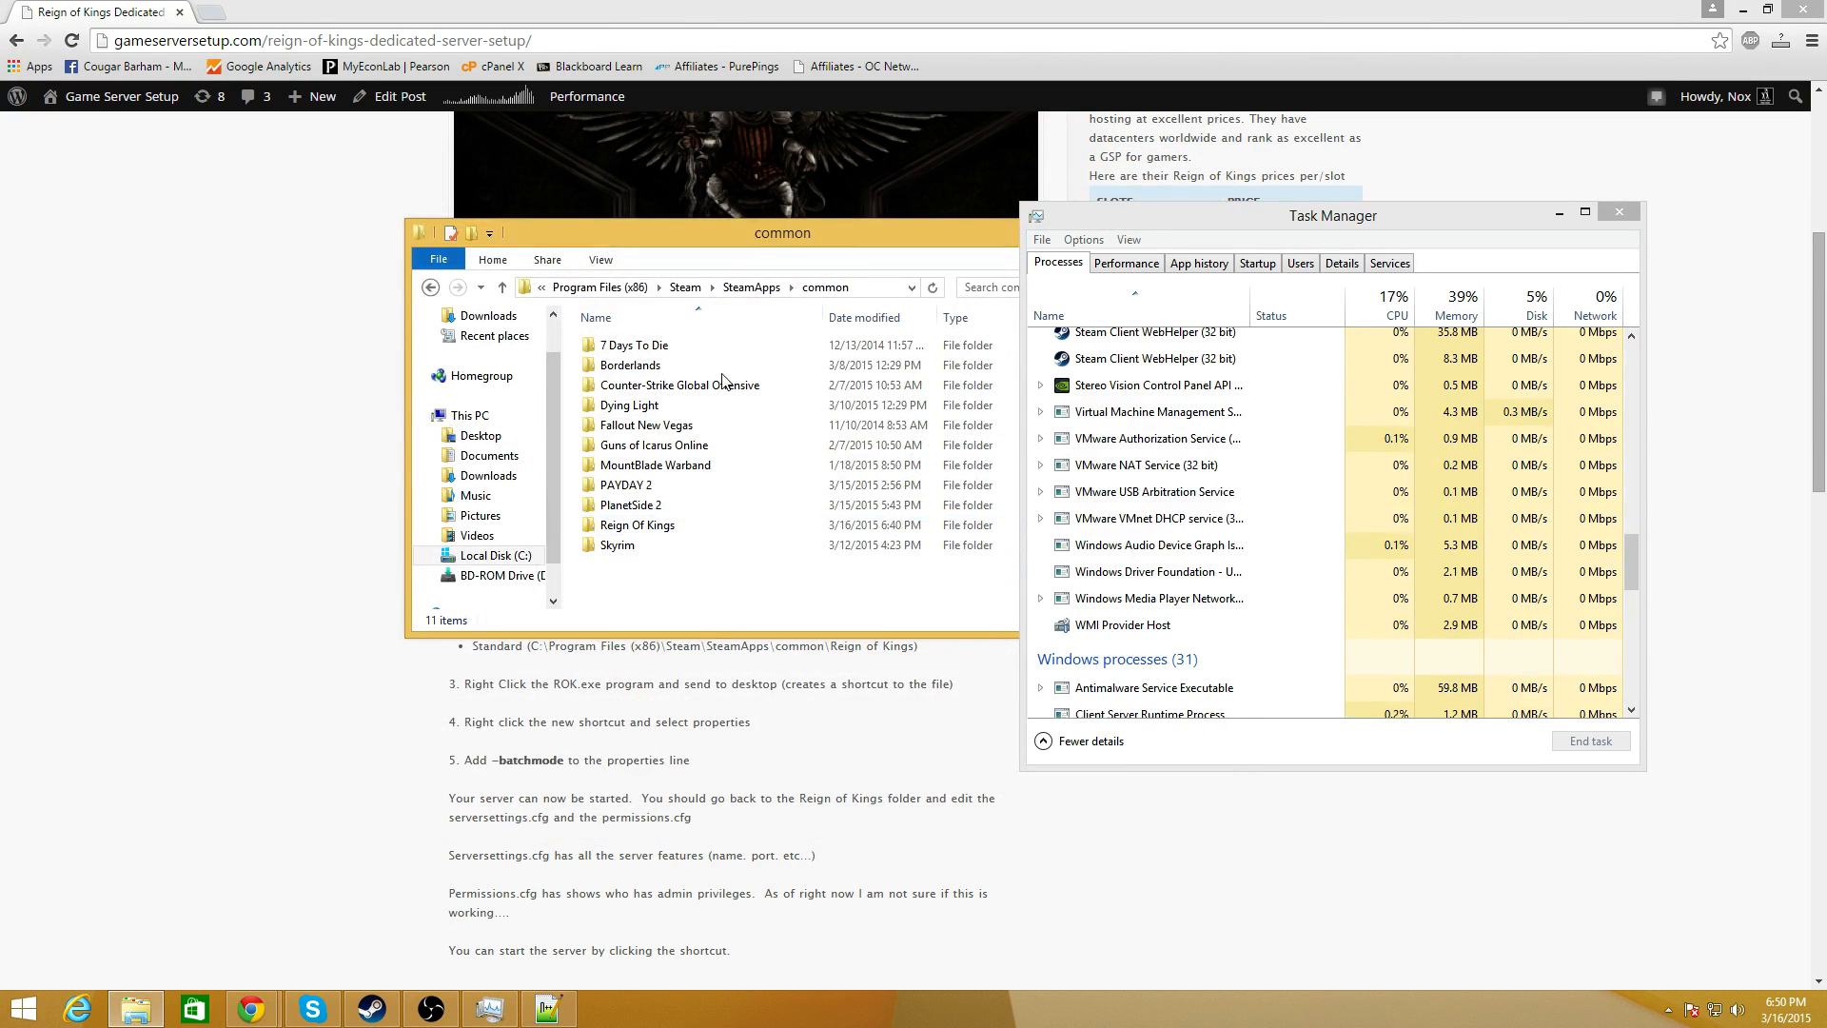
left_click_drag(753, 232, 374, 298)
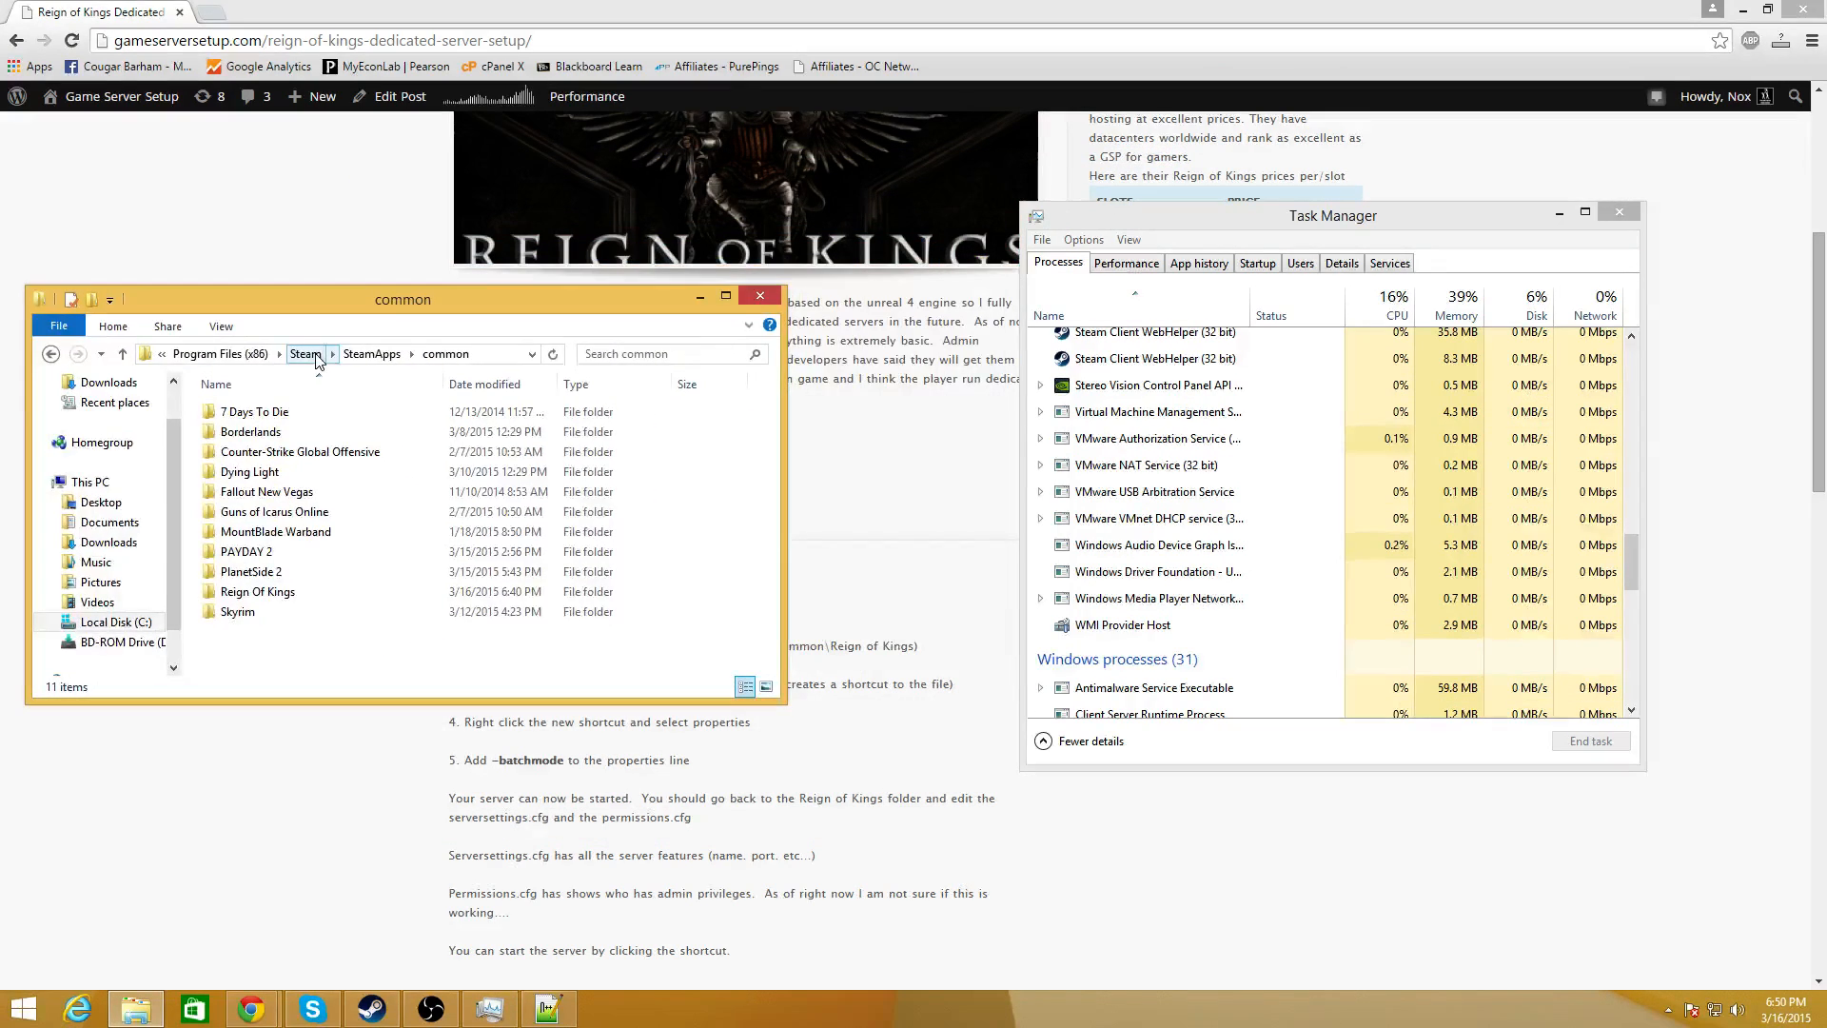